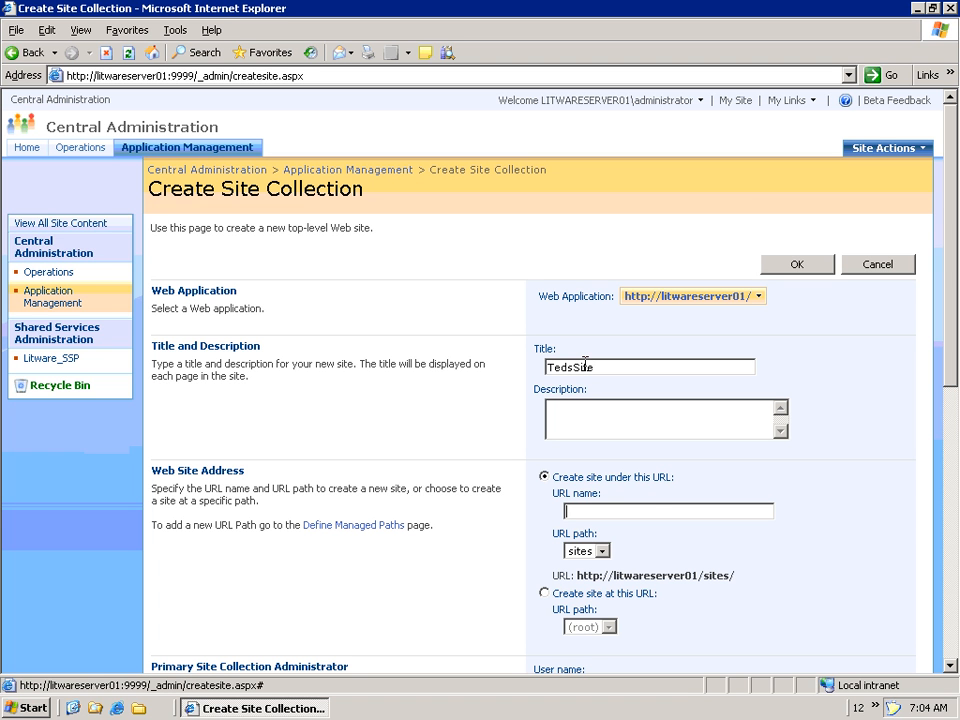
- Create the TedsSite site collection from the Blank Site template with a verified primary administrator account
type("TedsSite")
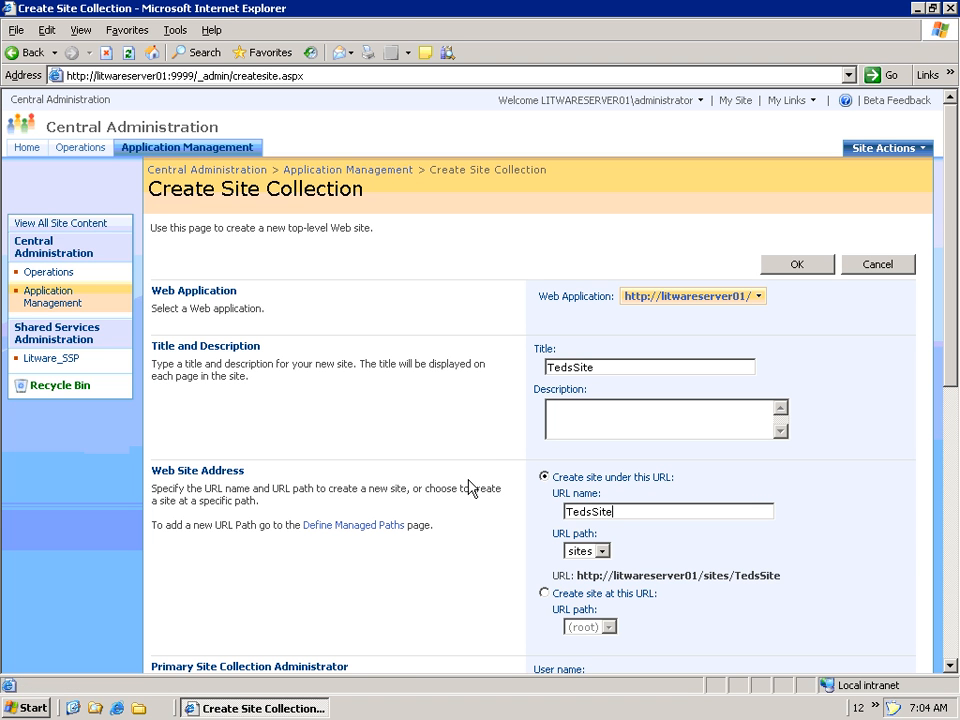
scroll(478, 490, "down", 3)
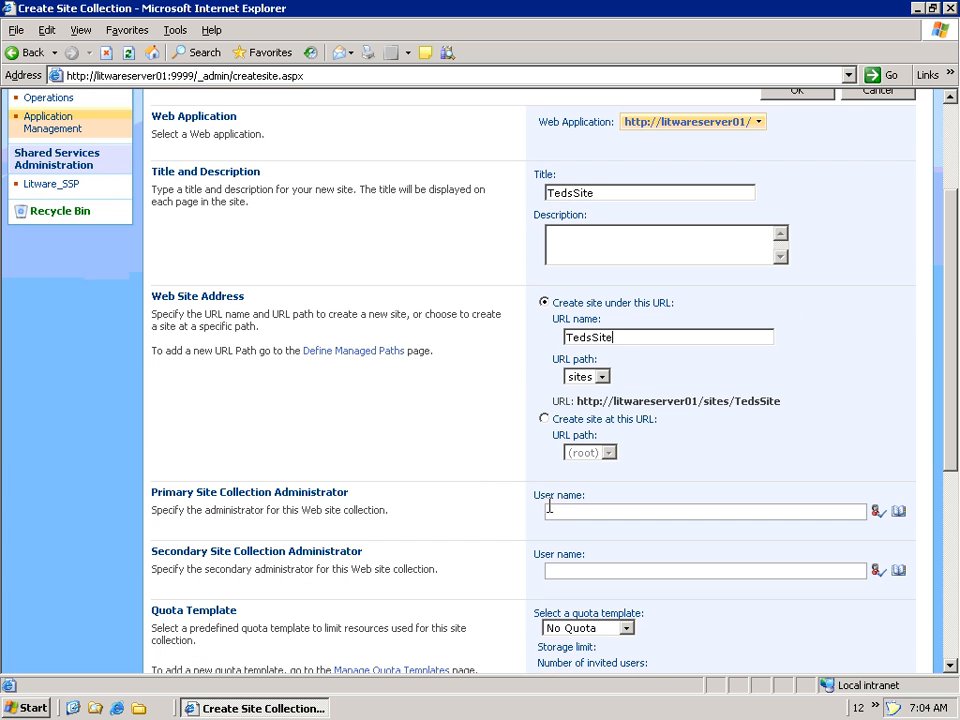
left_click(568, 509)
type("Ted")
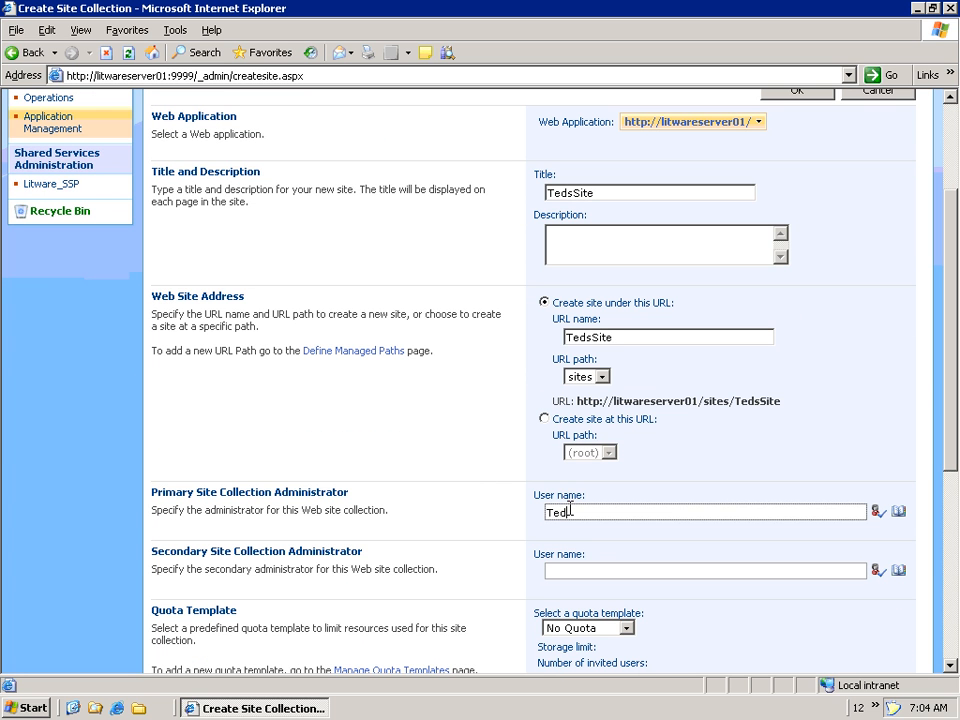
left_click(880, 512)
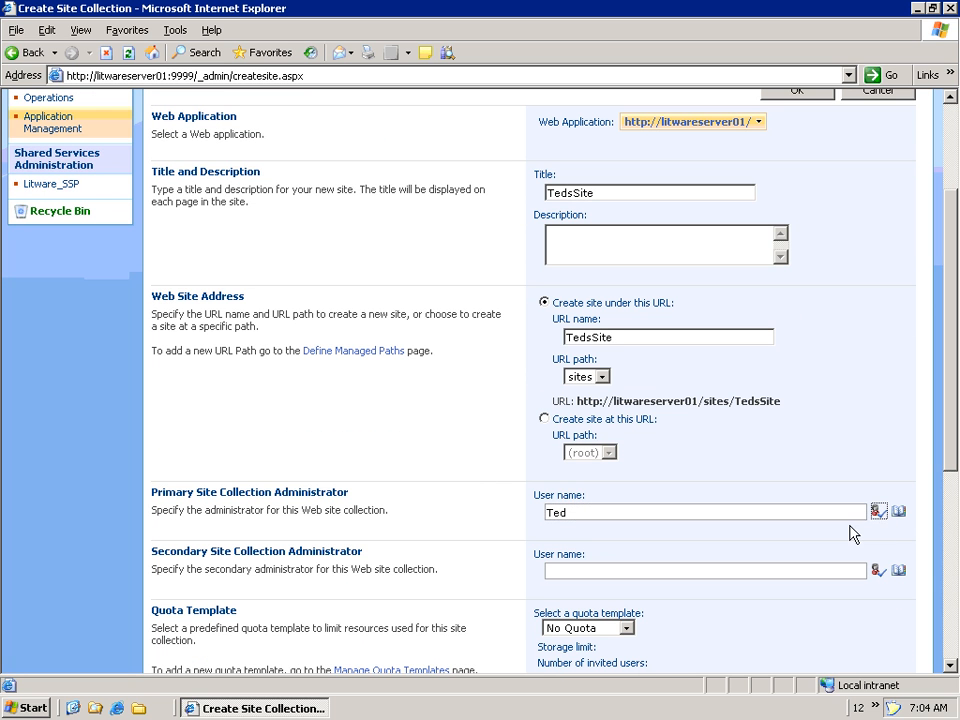
scroll(953, 668, "down", 4)
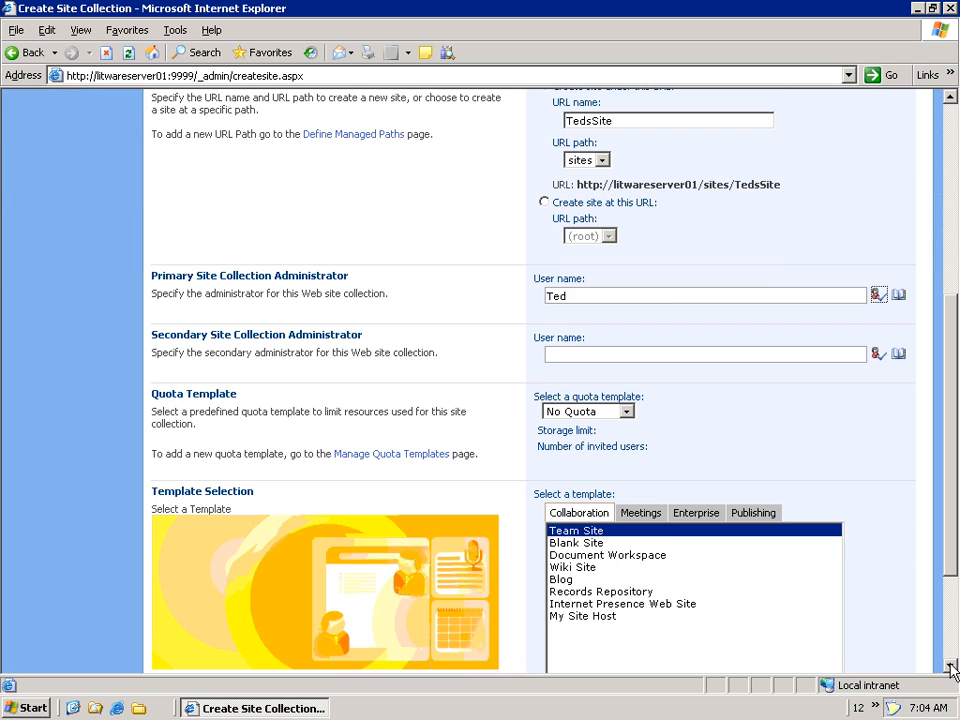
left_click(590, 545)
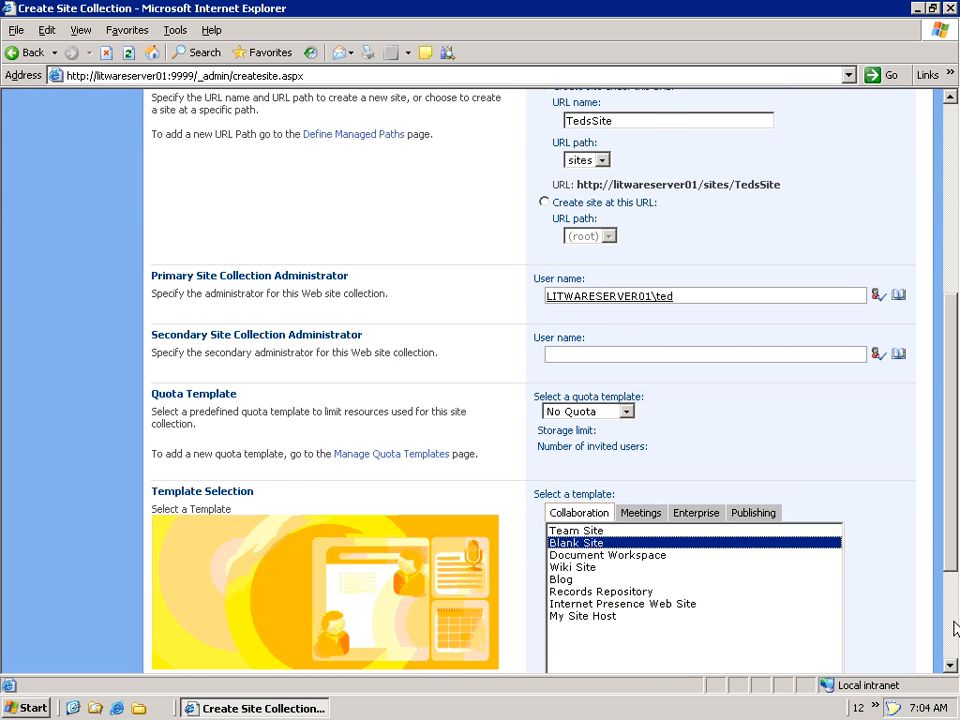
scroll(953, 632, "down", 3)
left_click(798, 582)
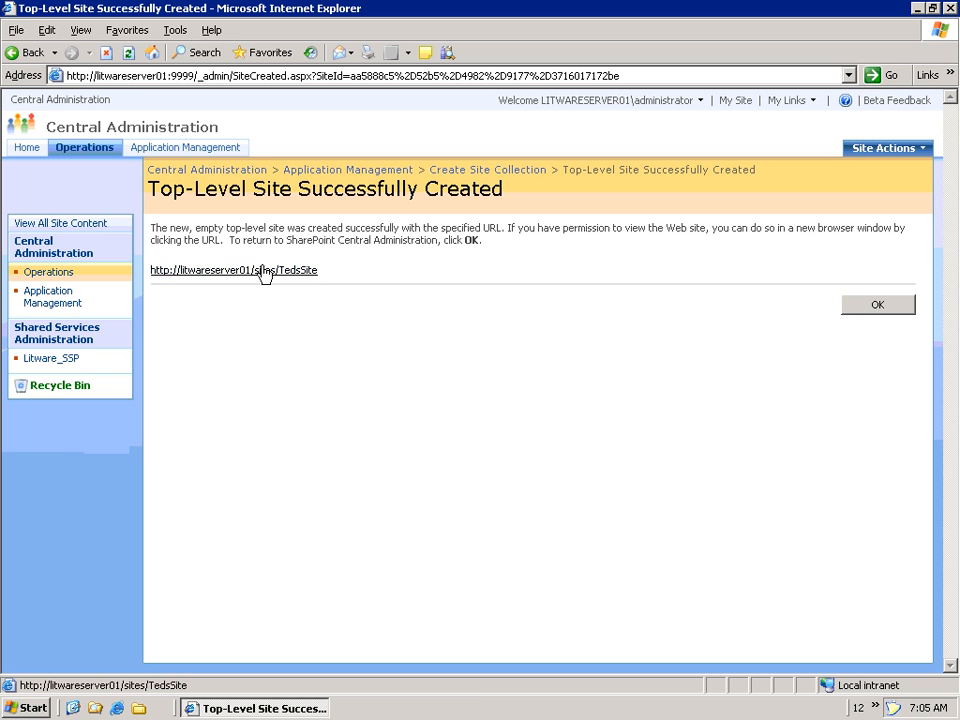
- Open TedsSite in its own window, sign in with the administrator's credentials, and maximize it
left_click(264, 271)
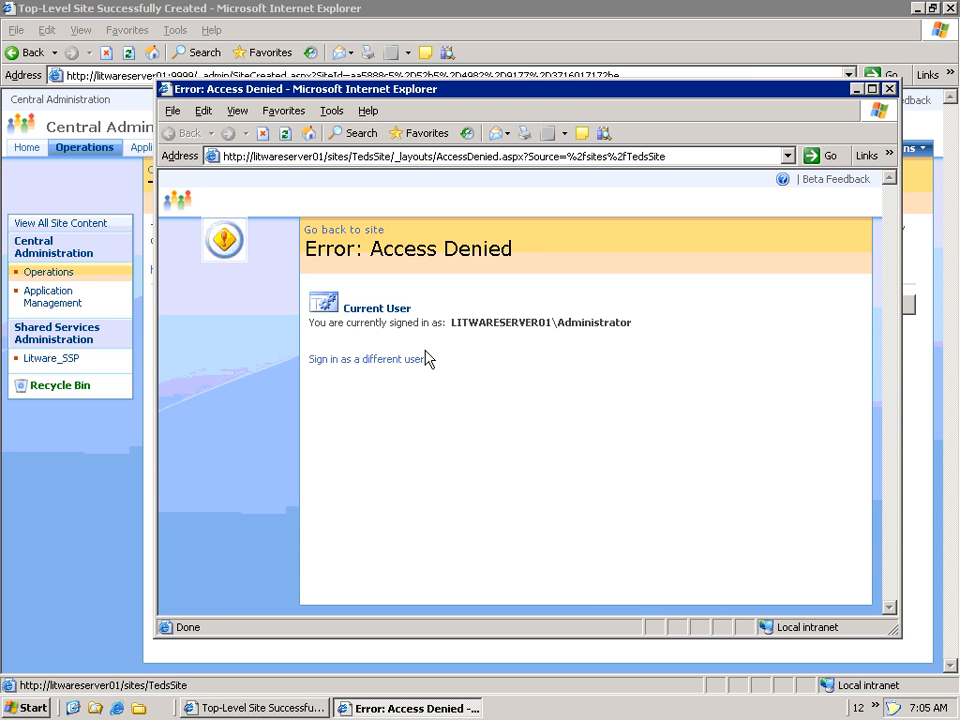
left_click(395, 361)
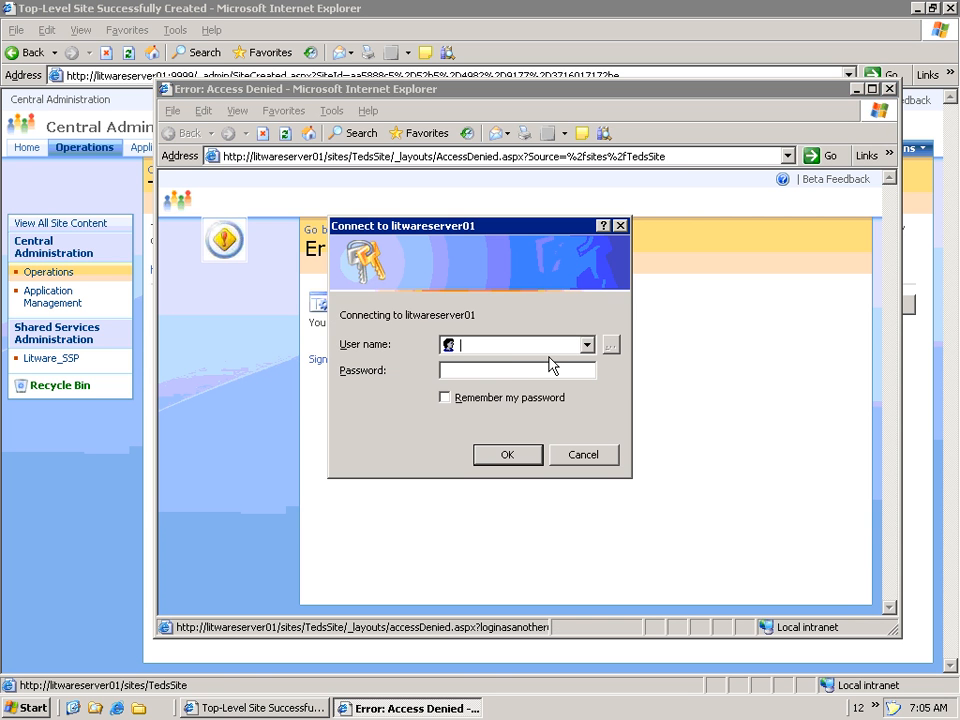
type("Ted")
key("Tab")
type("password")
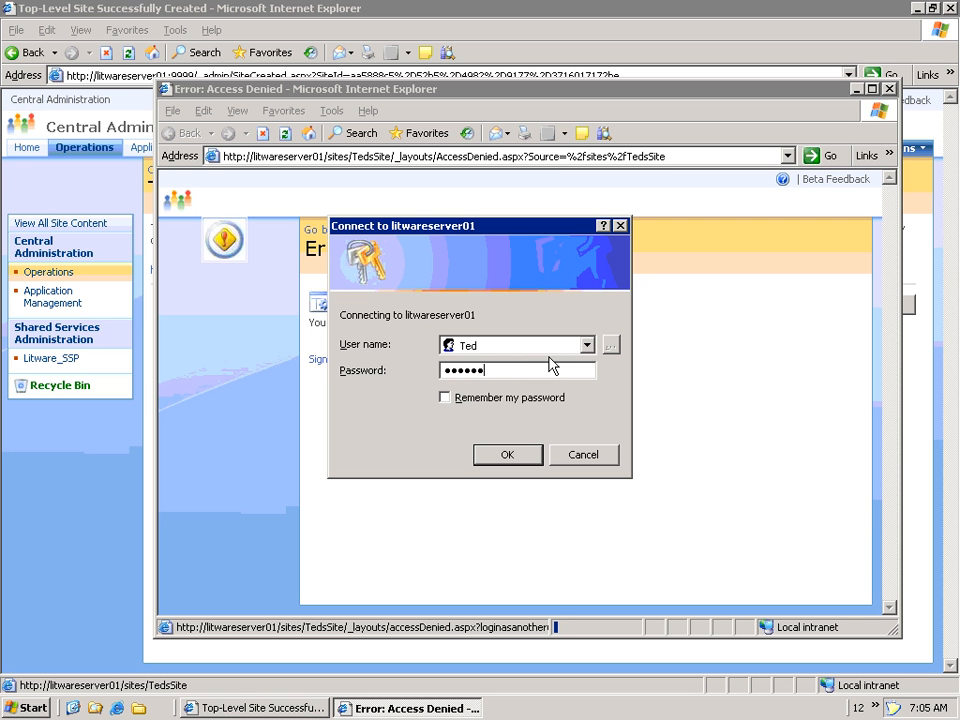
type("d1")
left_click(494, 454)
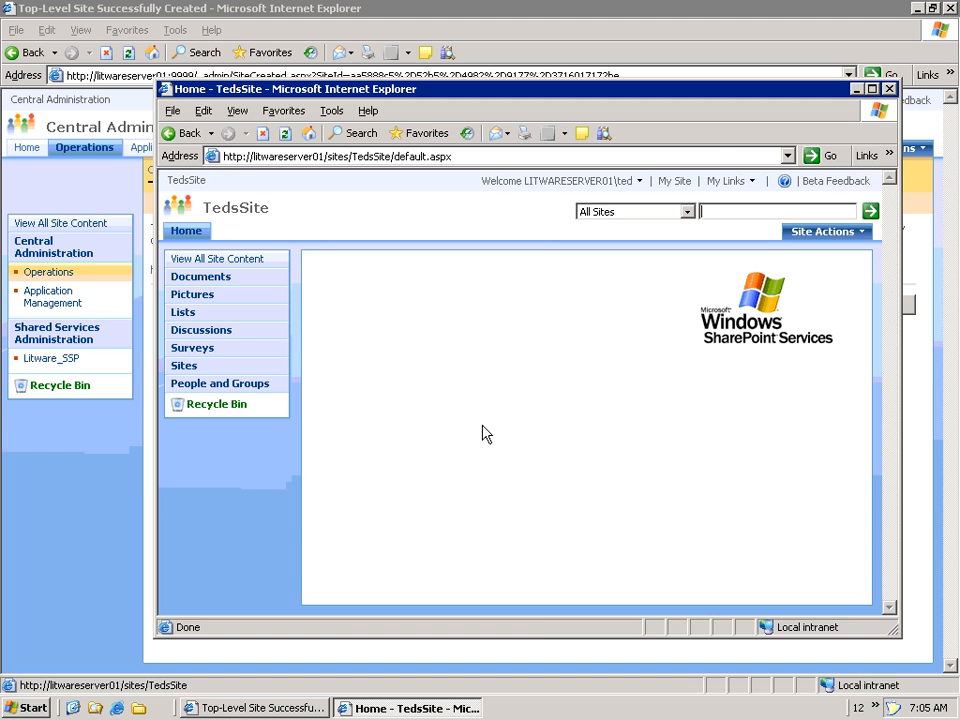
double_click(325, 90)
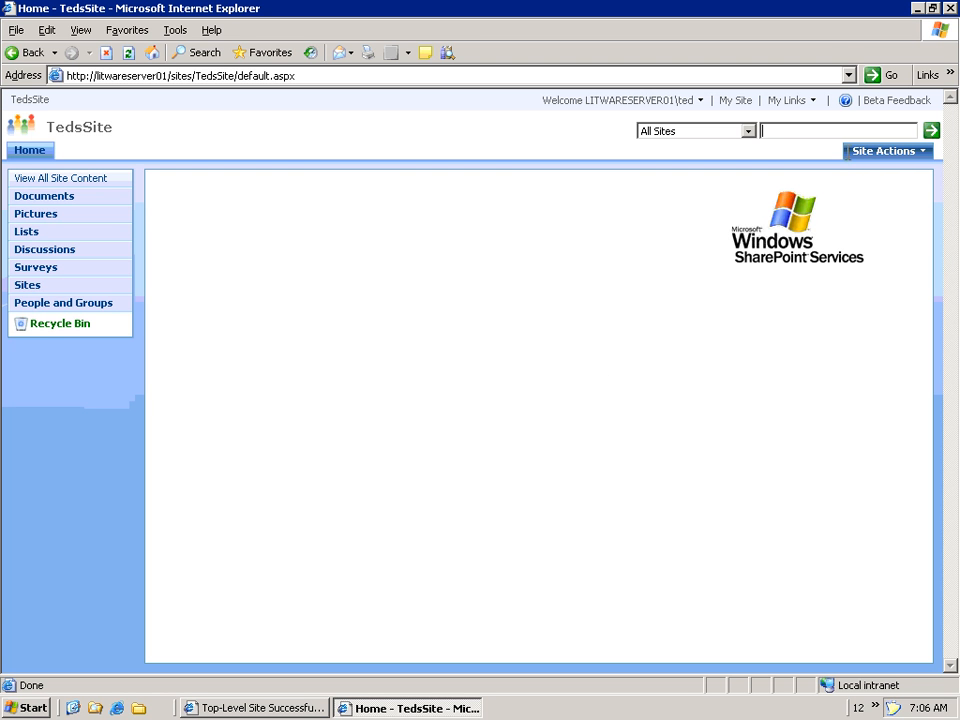
- Create a Wiki Page Library named 'Wiki' from Site Actions > Create
left_click(901, 155)
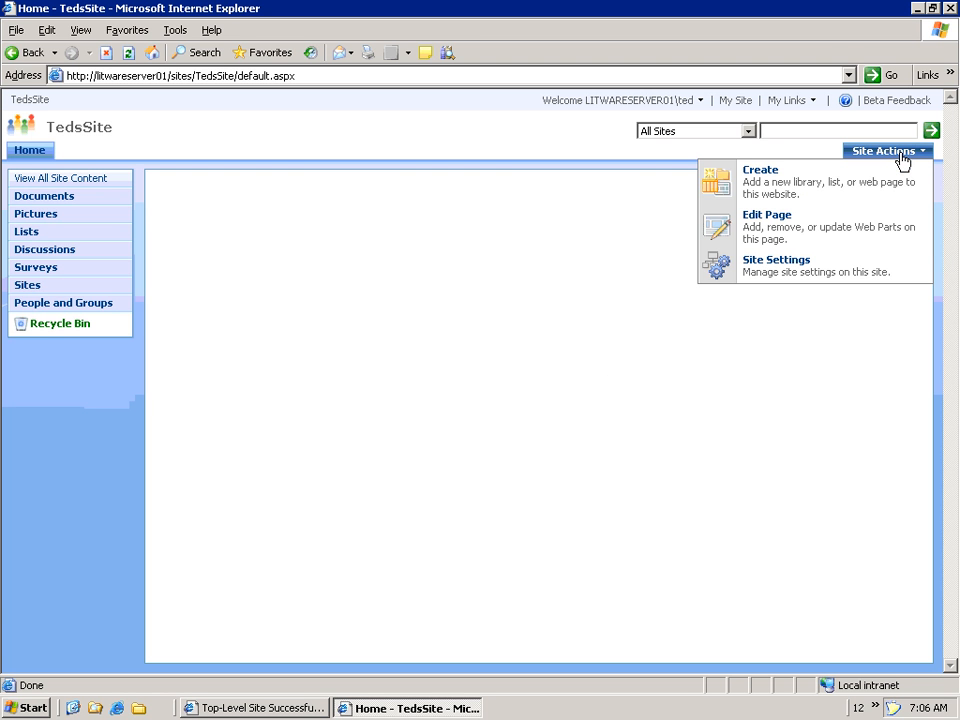
left_click(876, 184)
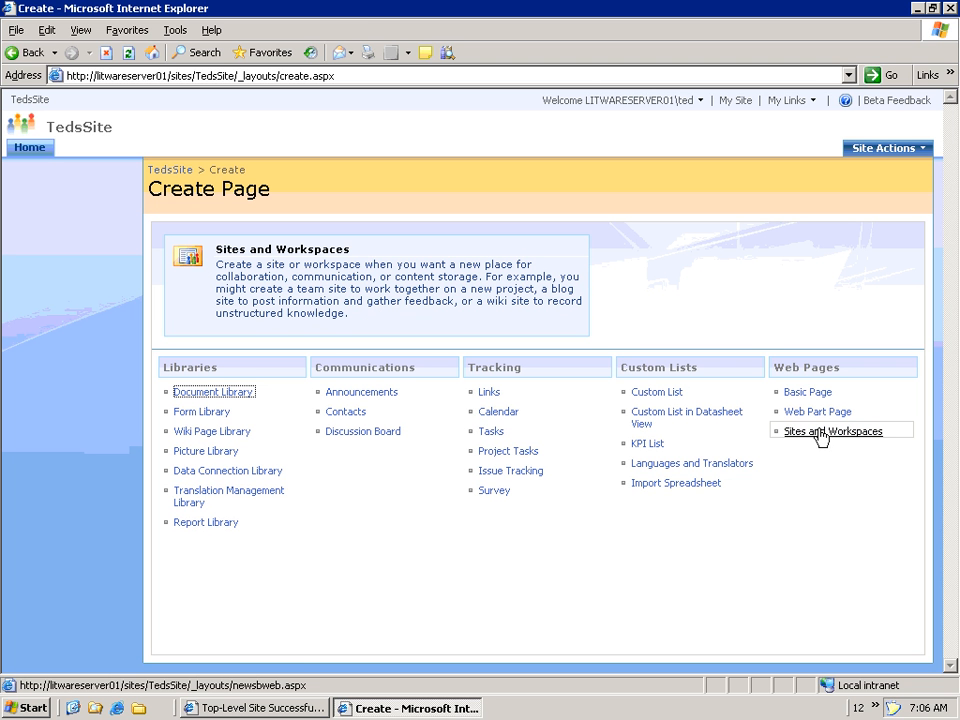
left_click(230, 432)
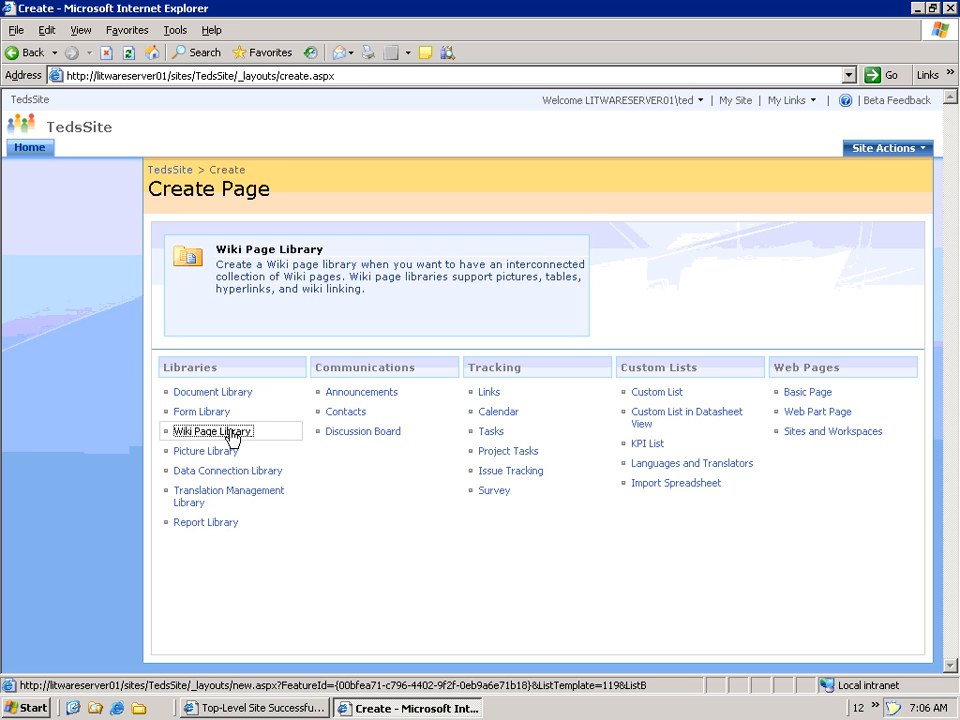
type("Wiki")
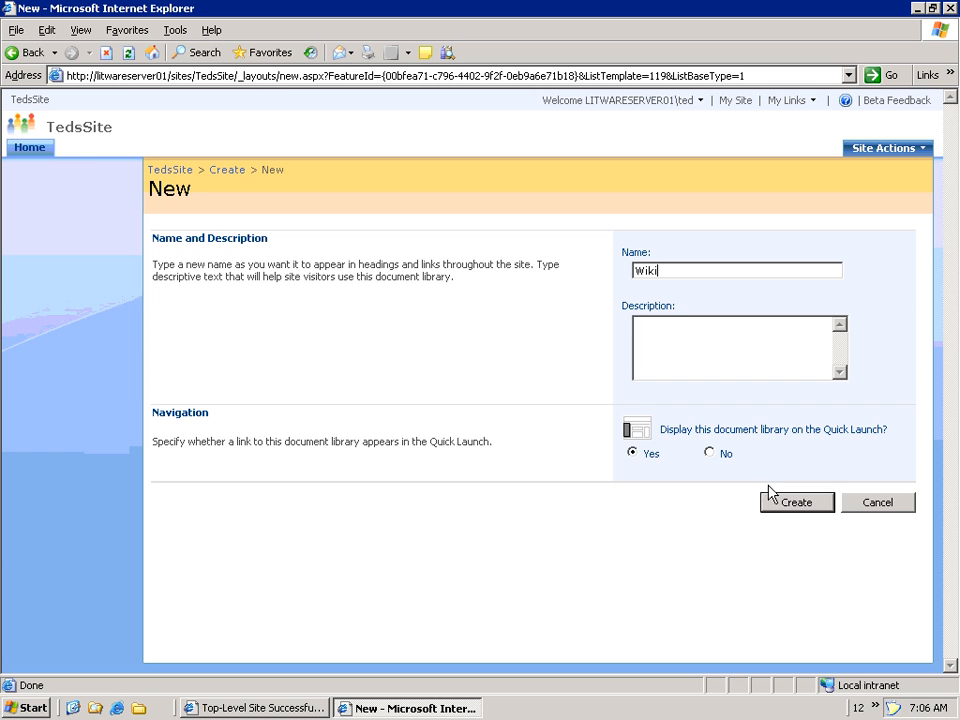
left_click(803, 503)
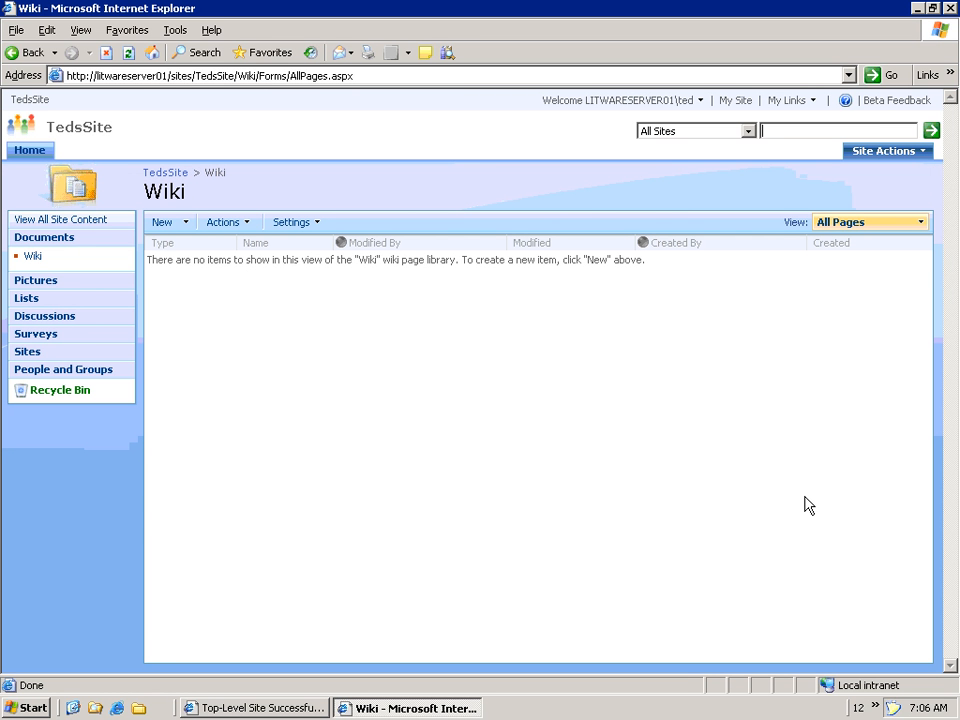
- Write a new Home wiki page: heading 'SharePoint Insider's Sneaky Wiki' plus 'SharePoint Products and Technologies is made up of WSS and MOSS'
left_click(163, 224)
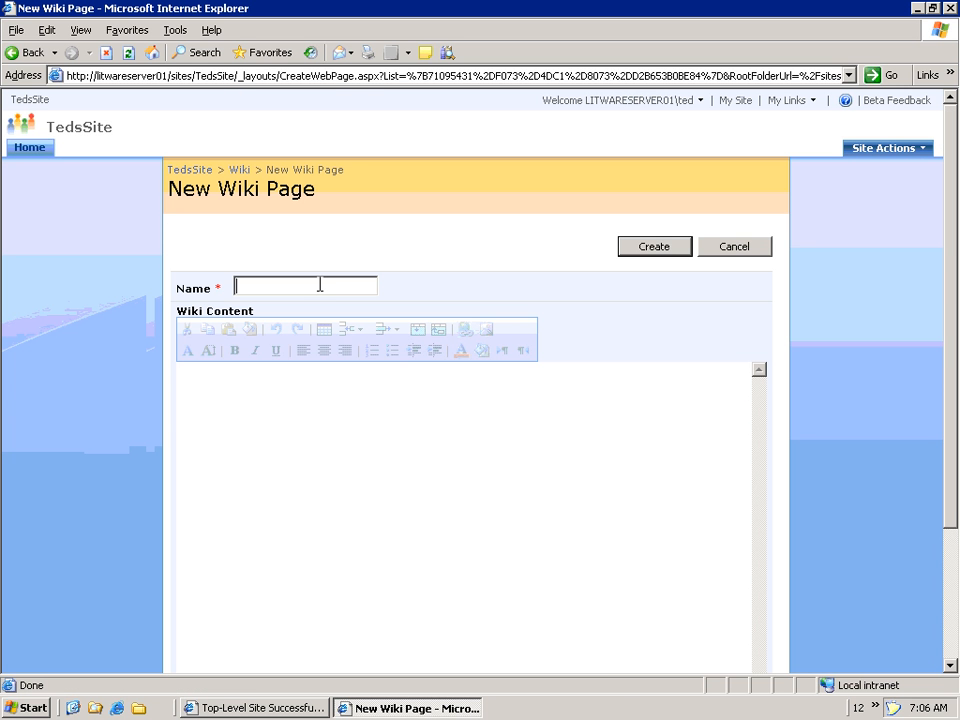
type("Home")
left_click(240, 390)
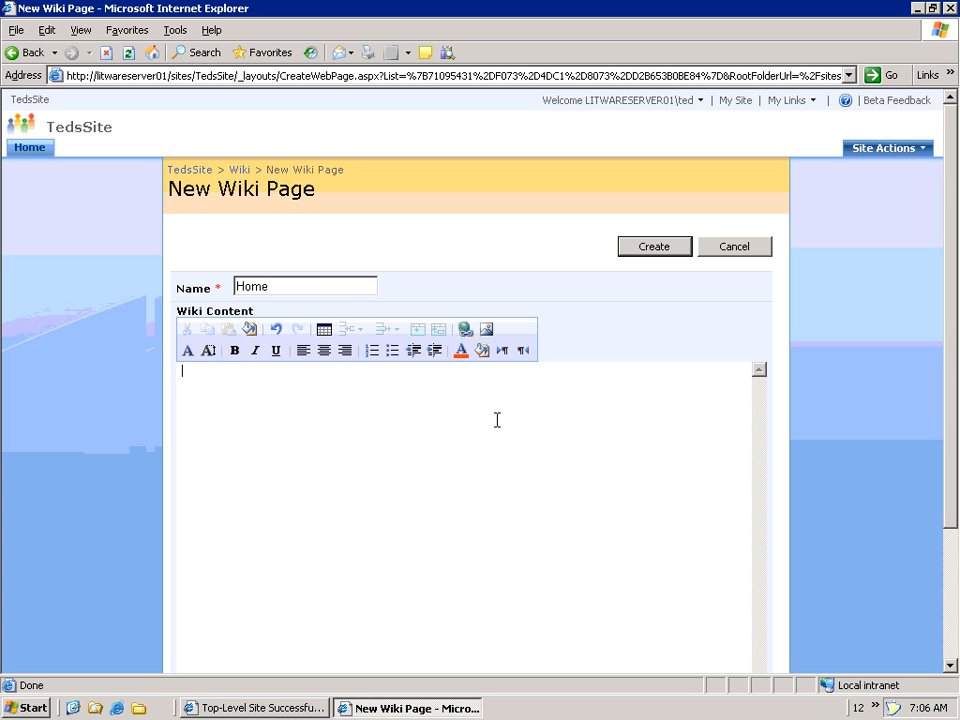
type("SharePoint Insider's Sneaky Wiki")
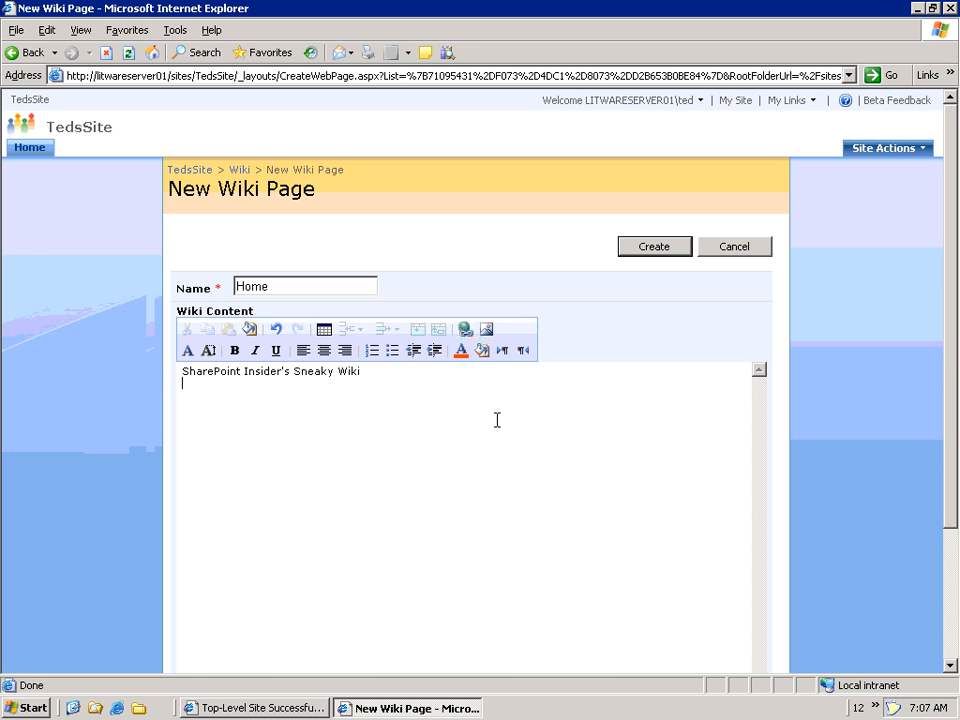
type("SharePoint Products and Technologies is made of")
key("BackSpace")
key("BackSpace")
type("up of WSS and ")
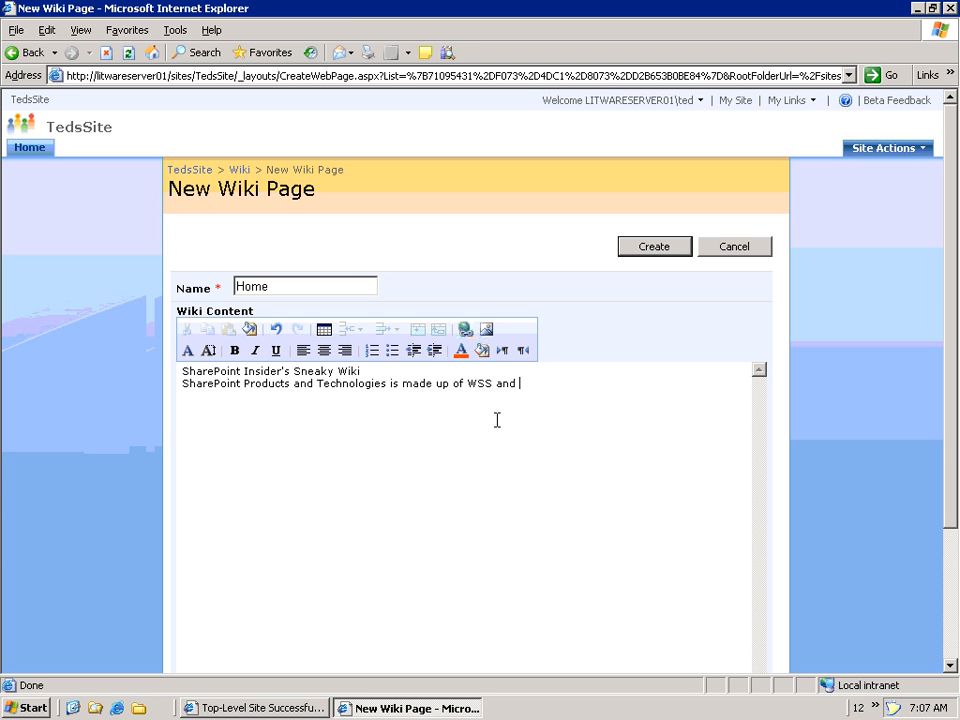
type("MOSS")
key("shift+Home")
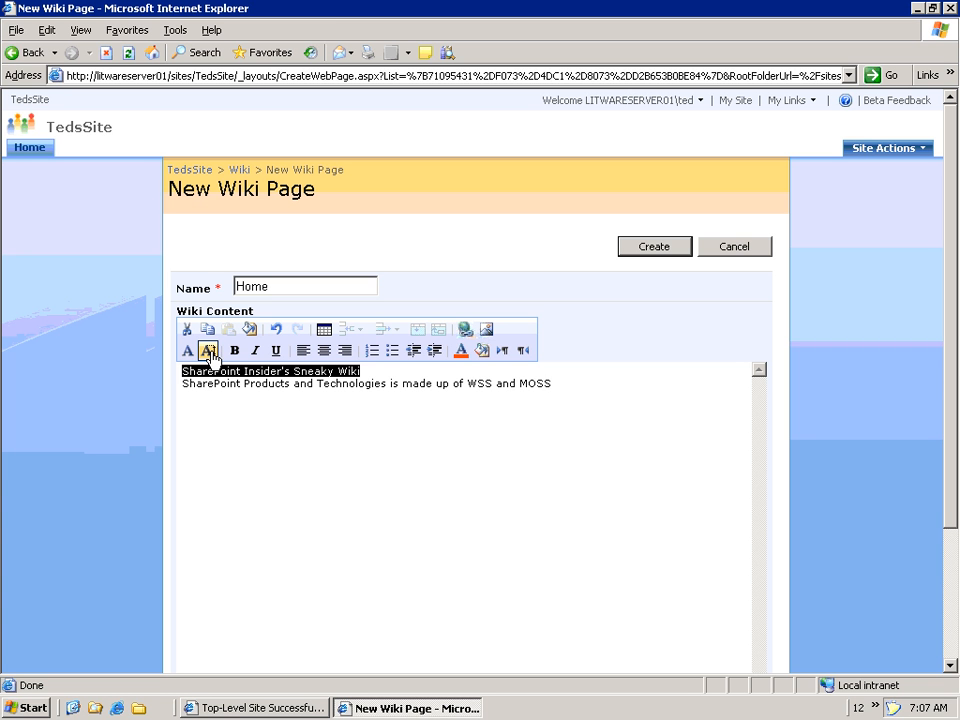
- Set the heading to font size 4 and wrap WSS in [[ ]] link brackets
left_click(208, 351)
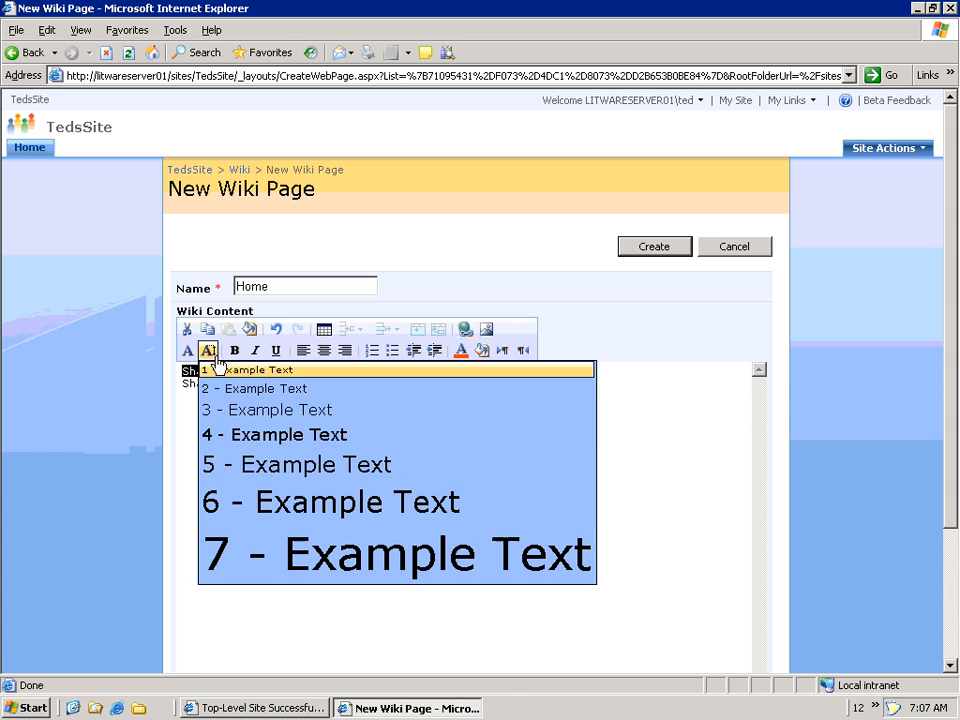
left_click(268, 437)
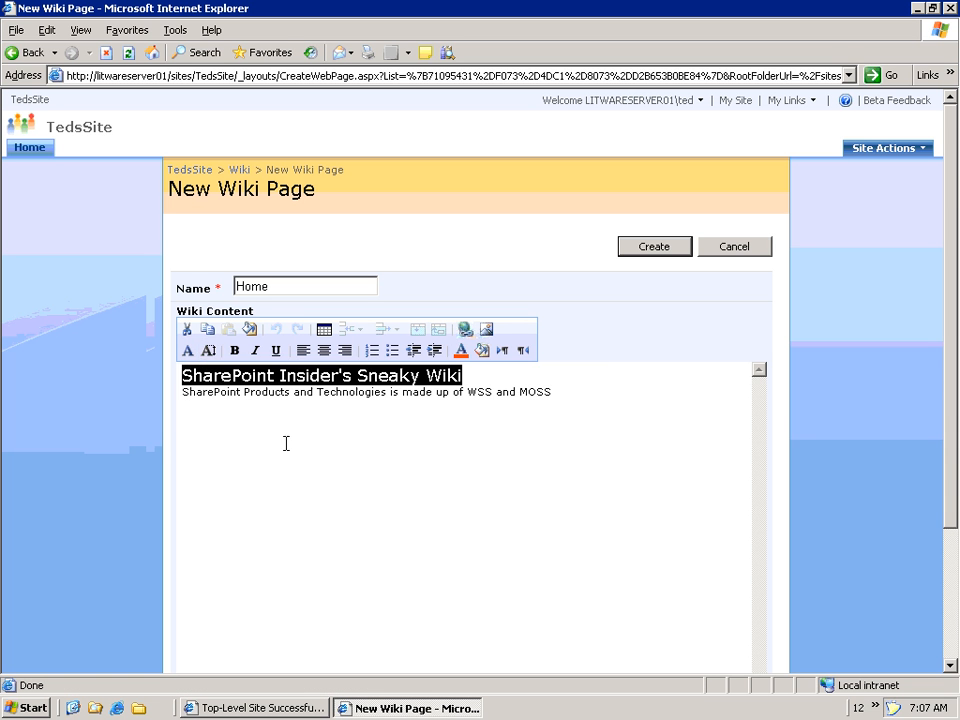
left_click(484, 392)
key("Left")
key("Left")
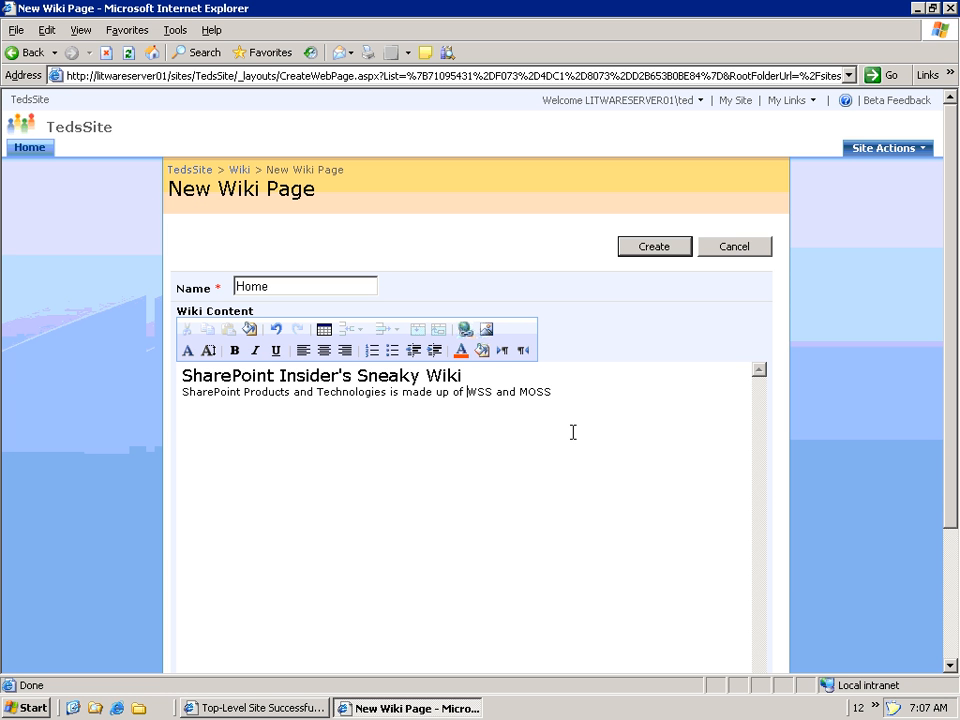
type("[")
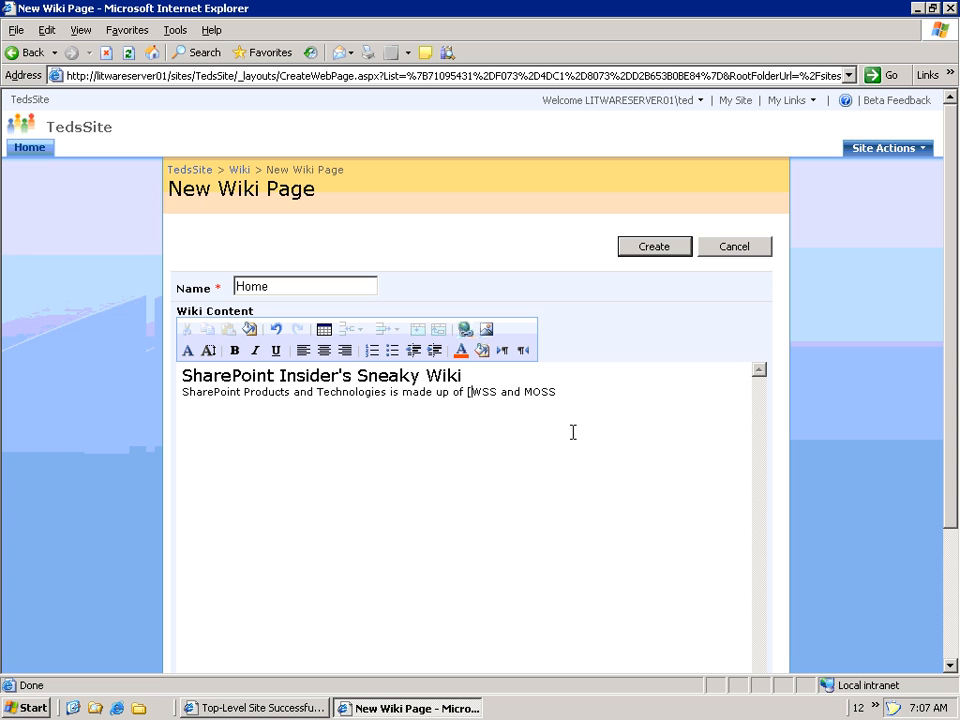
type("[")
key("Right")
key("Right")
key("Right")
type("]]")
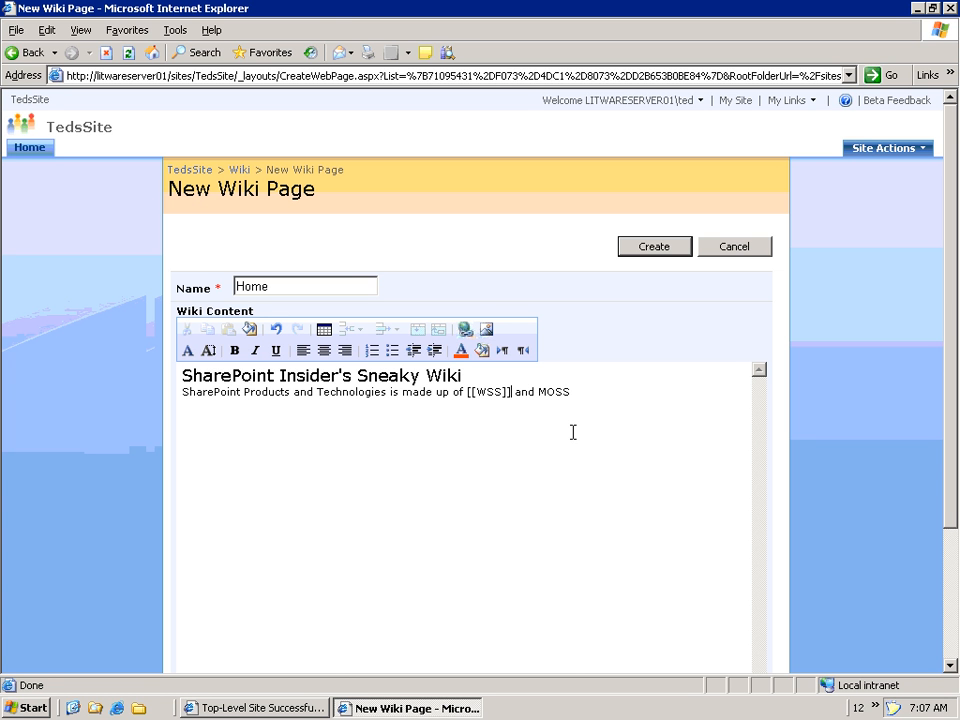
- Wrap MOSS in [[ ]] link brackets and create the Home page
key("Right")
key("Right")
key("Right")
key("Right")
key("Right")
type("[[")
key("Right")
key("Right")
key("Right")
key("Right")
type("]]]")
left_click(652, 246)
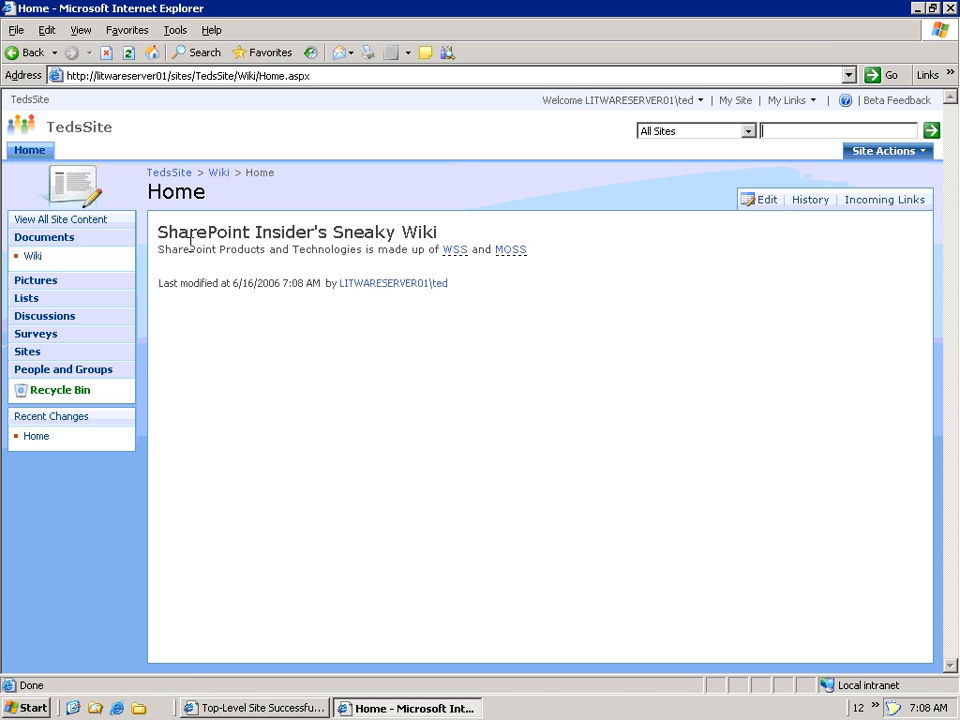
- Edit the Home page to add a blank line below the heading, then save it
left_click(766, 200)
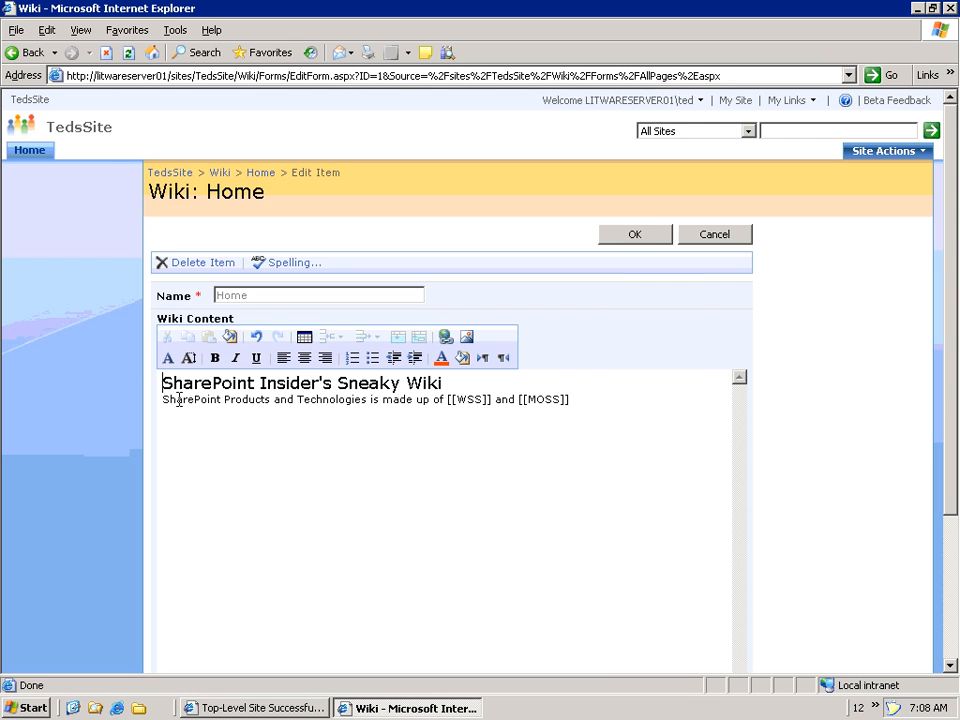
key("Down")
key("Return")
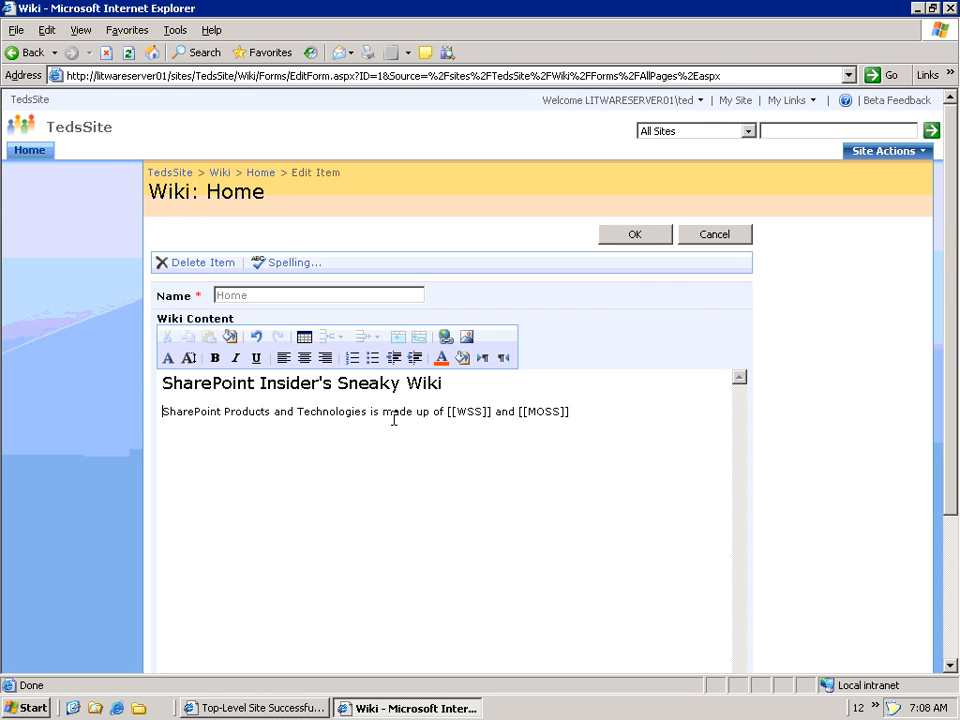
left_click(640, 238)
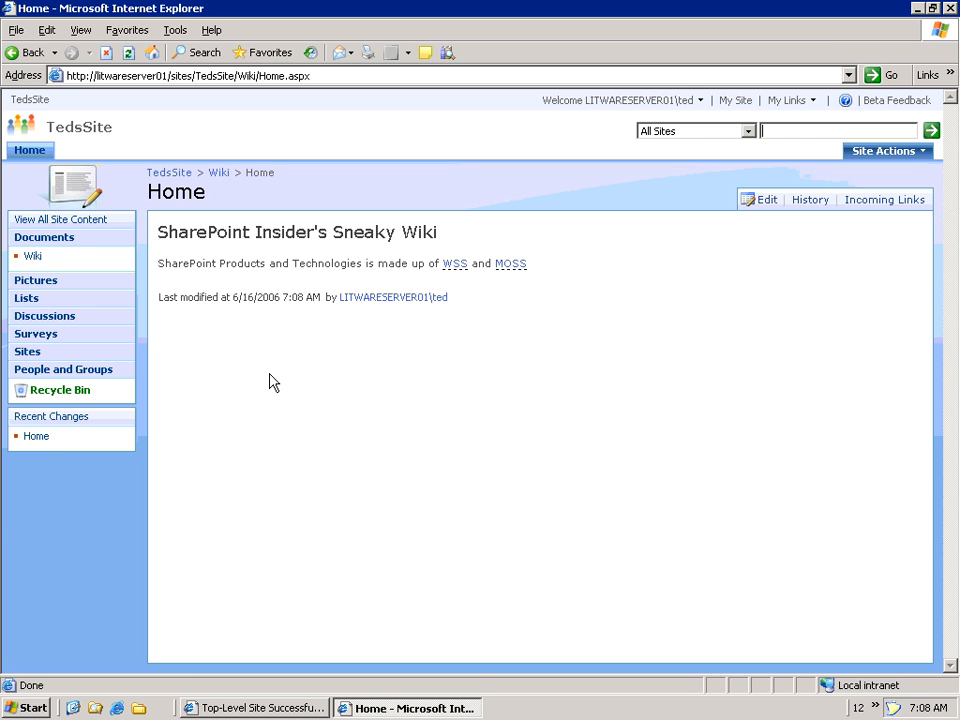
- Start the WSS page titled 'Windows SharePoint Services 3.0 (WSS)' with a paragraph calling it a site provisioning engine
left_click(456, 266)
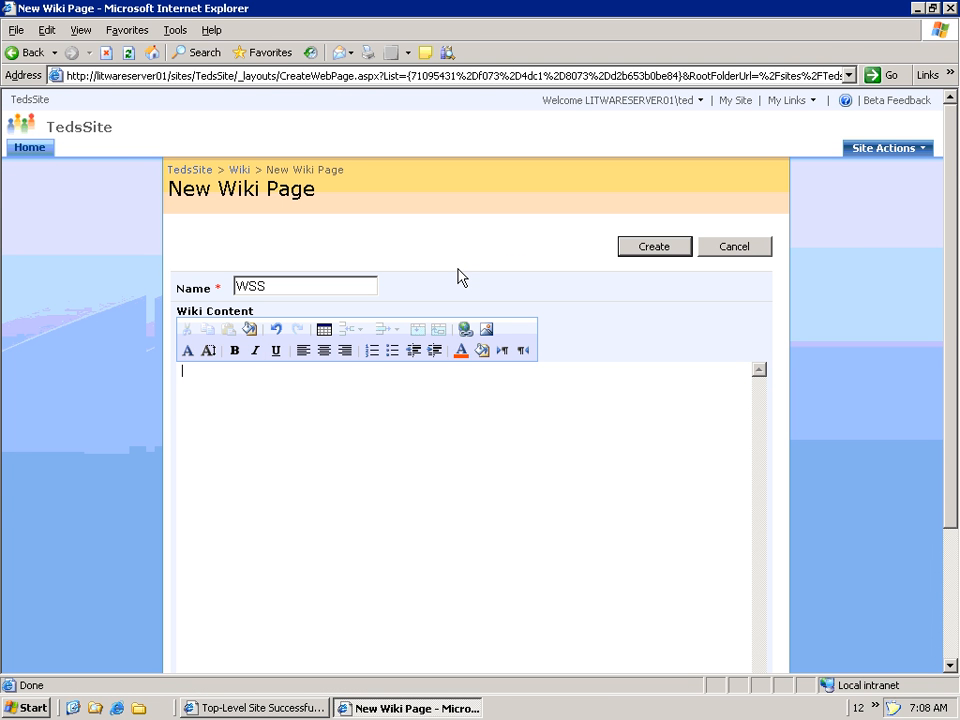
type("Windows SharePoint Services 3.0 ")
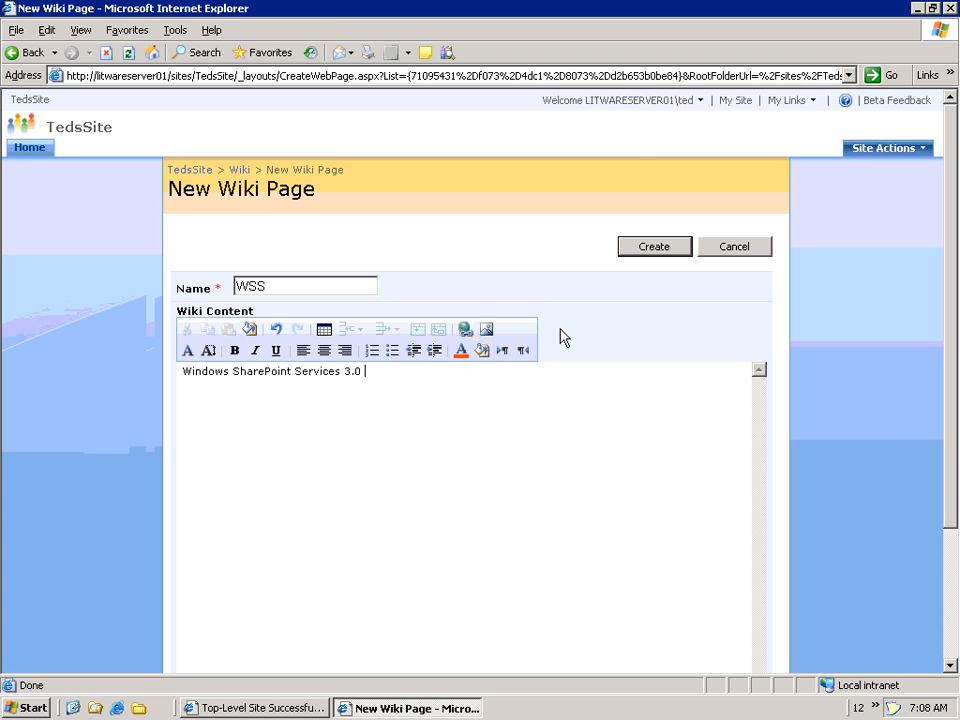
type("(WSS)")
key("Return")
type("WSS is a site prov")
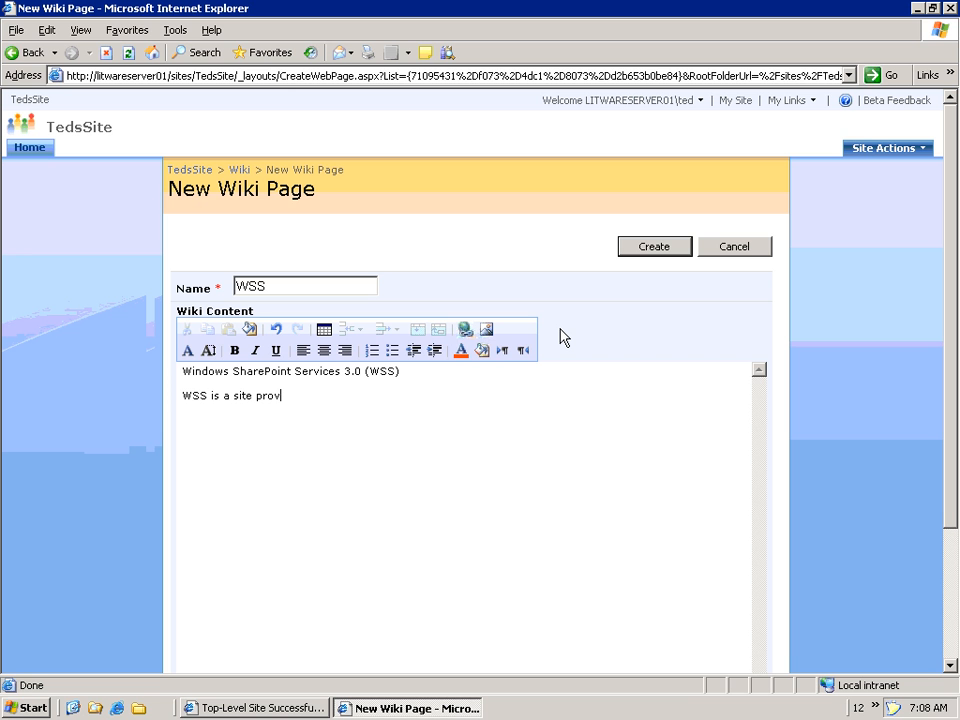
type("ising engine that e")
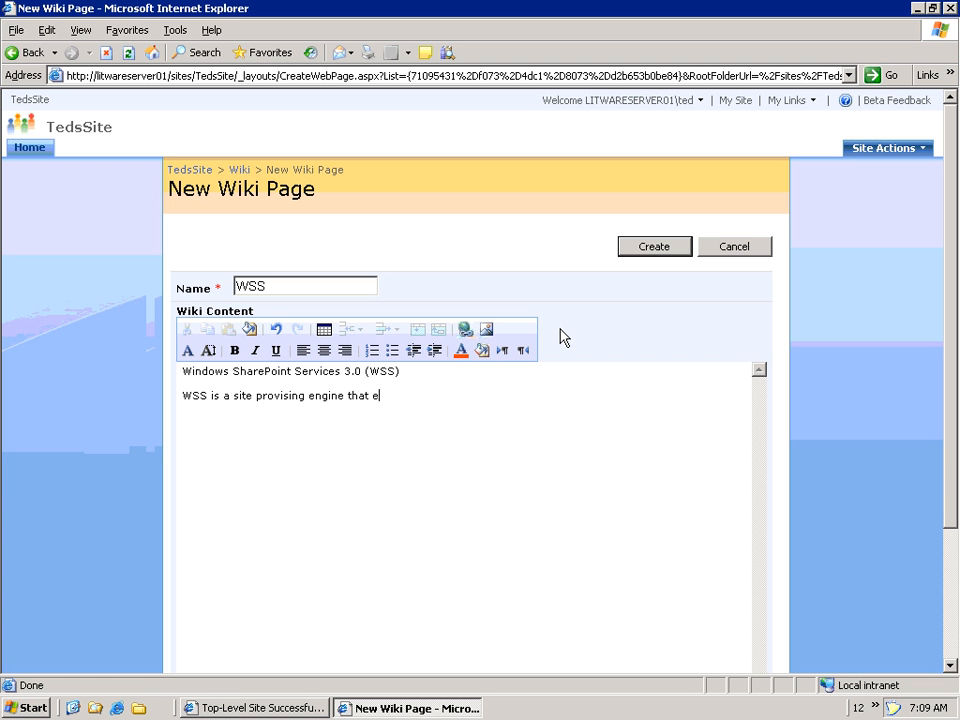
type("nables users and developer")
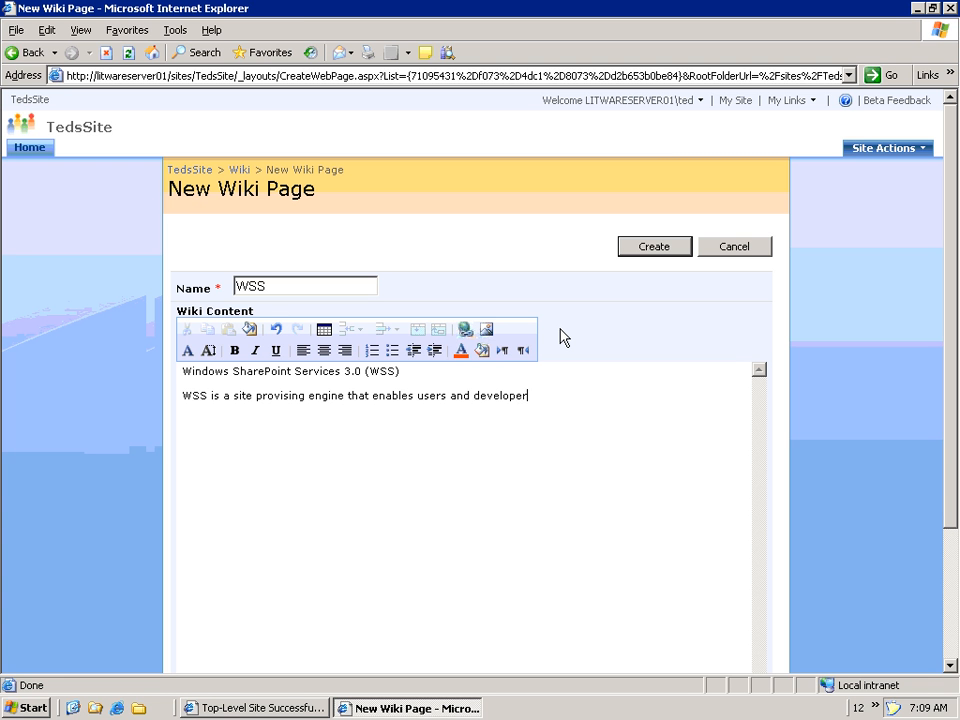
type("s to create site templates")
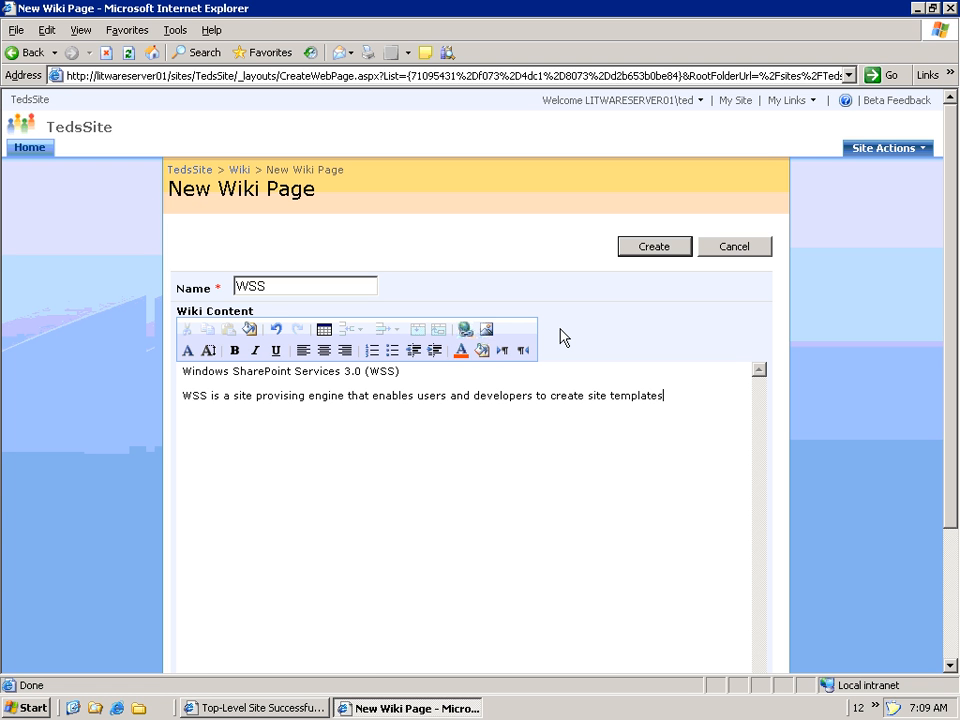
type(". It also ships with OO")
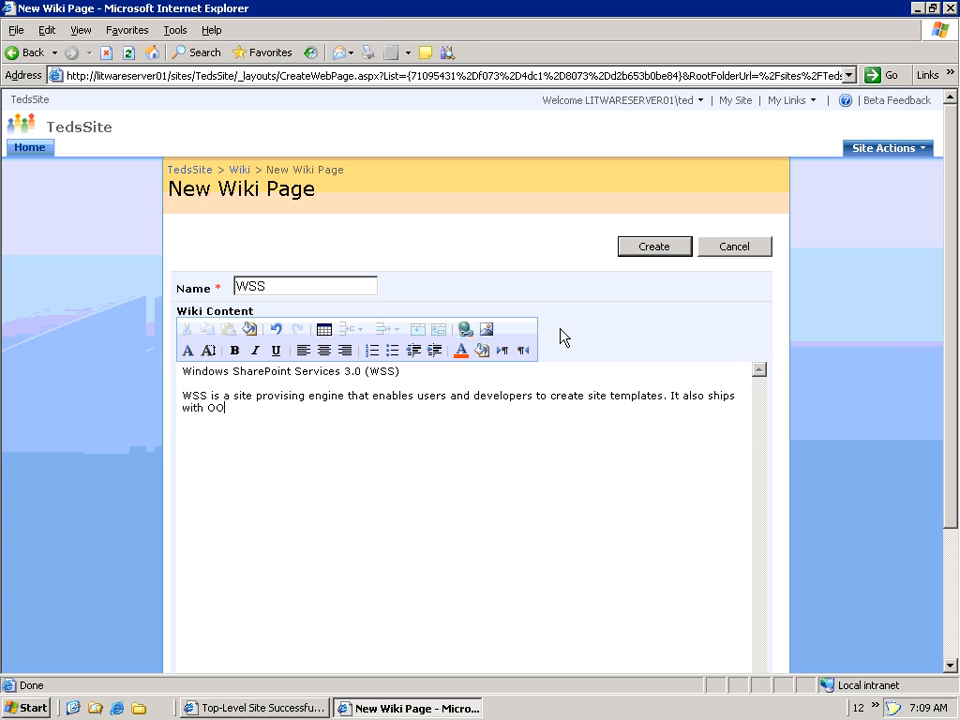
type("B collaboration features.")
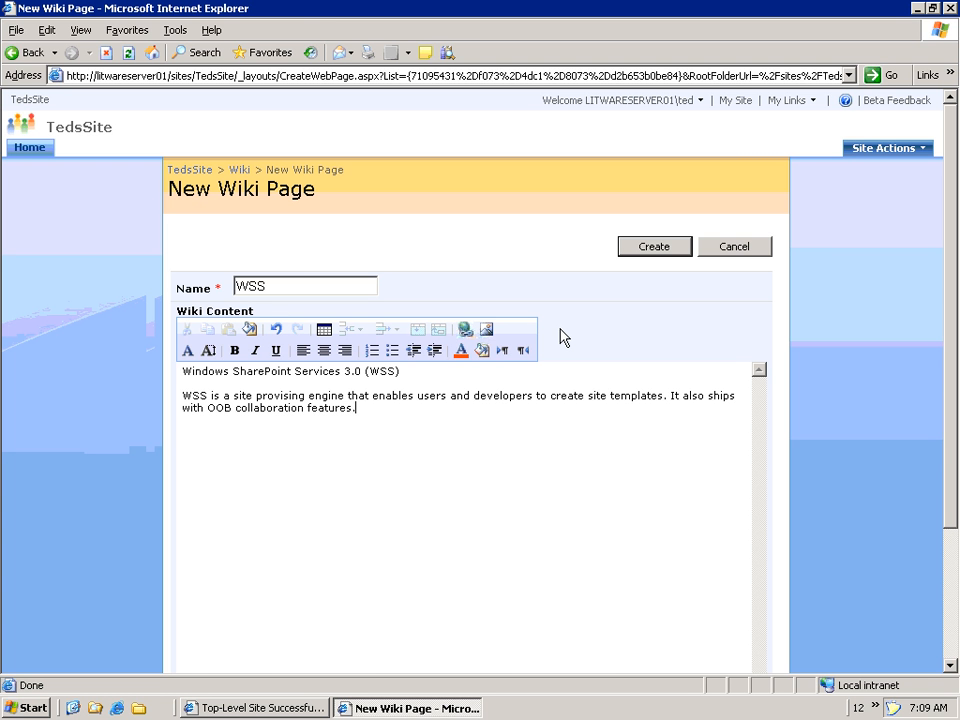
key("Up")
key("Up")
key("Up")
key("Home")
key("shift+End")
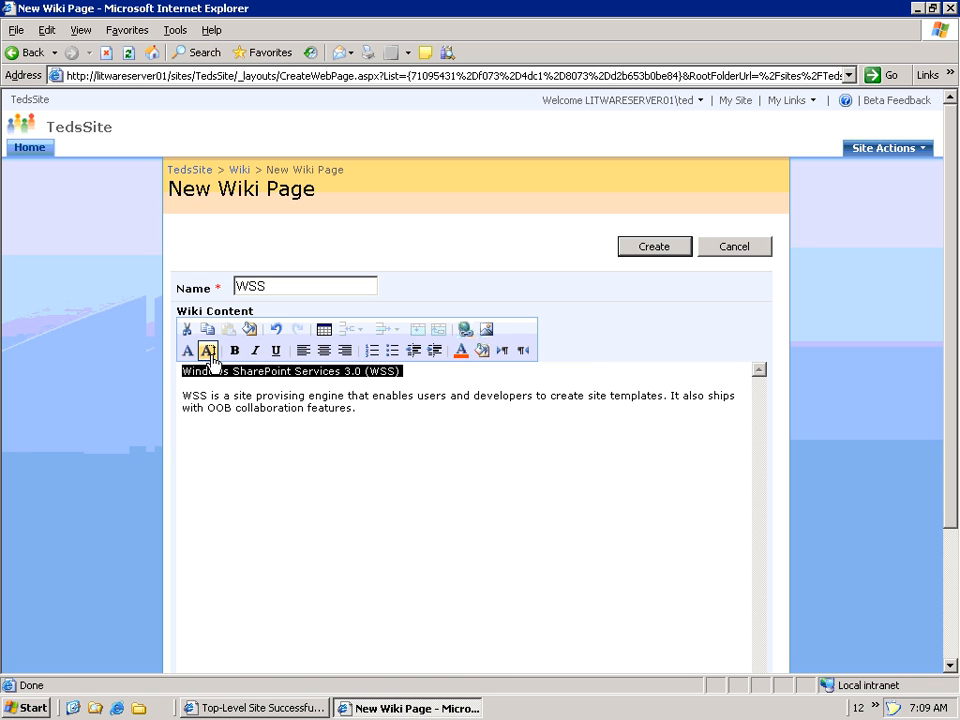
- Set the WSS title to font size 4, add a 'Return to [[Home]]' line, and create the page
left_click(210, 352)
left_click(284, 438)
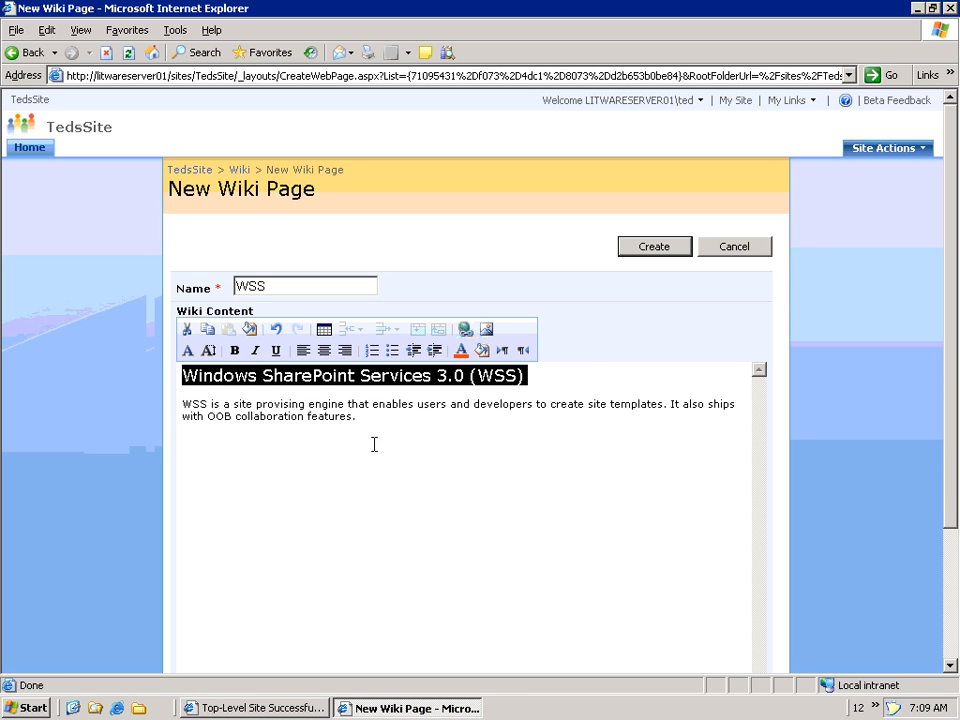
left_click(424, 419)
key("Return")
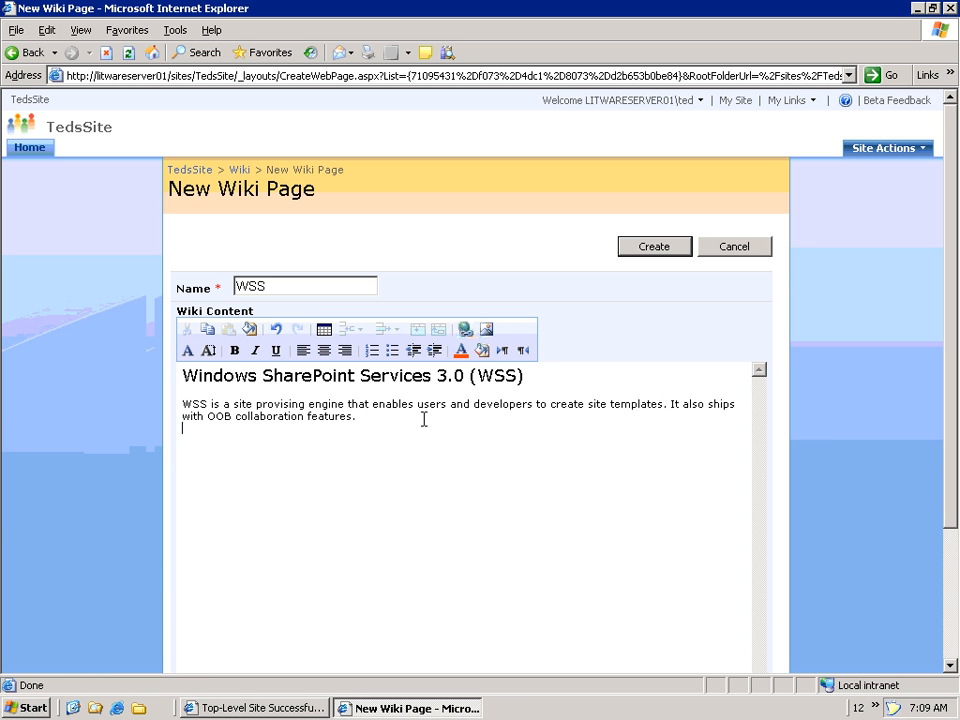
type("Return [[Home")
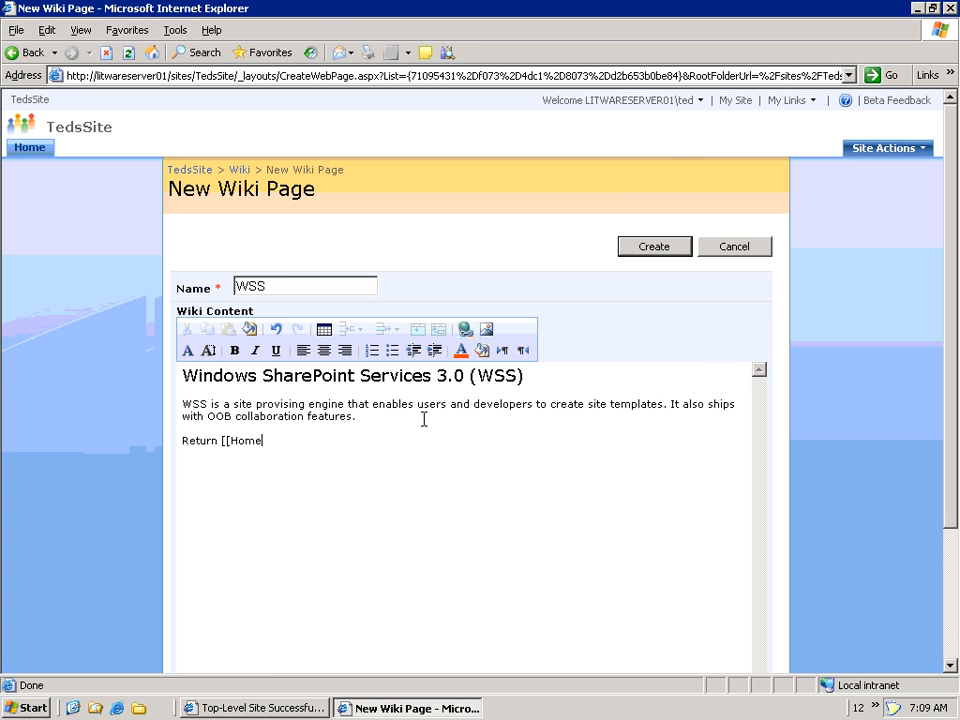
type("]]")
key("Left")
key("Left")
key("Left")
key("Left")
key("Left")
key("Left")
key("Left")
key("Left")
type("to")
left_click(655, 249)
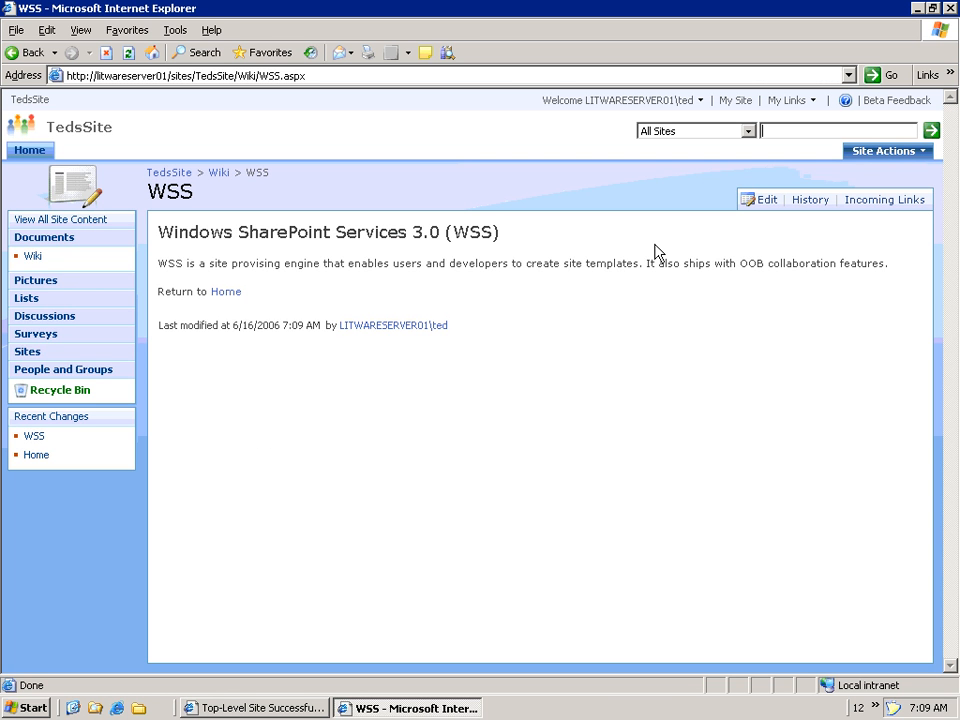
left_click(226, 293)
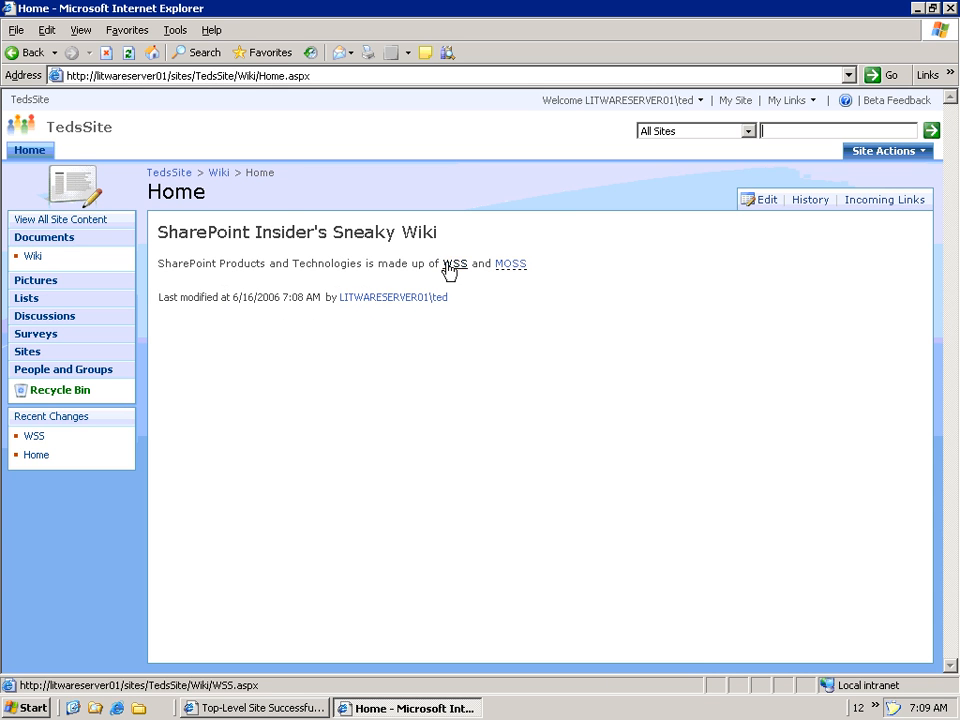
left_click(455, 263)
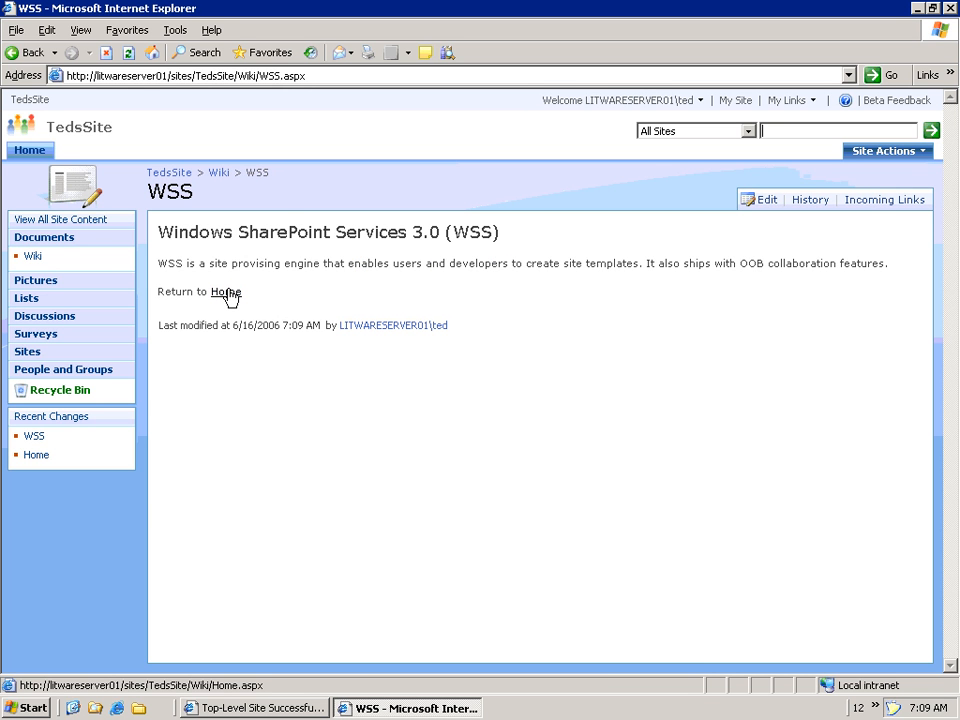
- Change the WSS return link to [[Home|Home Page]], save, and follow it to the Home page
left_click(766, 202)
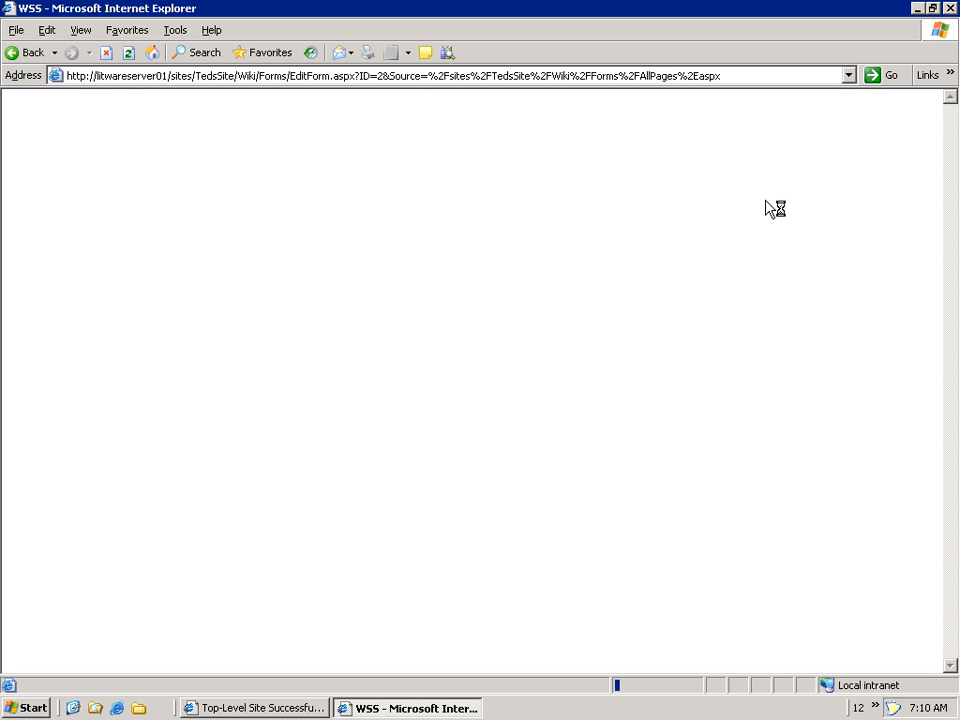
left_click(259, 461)
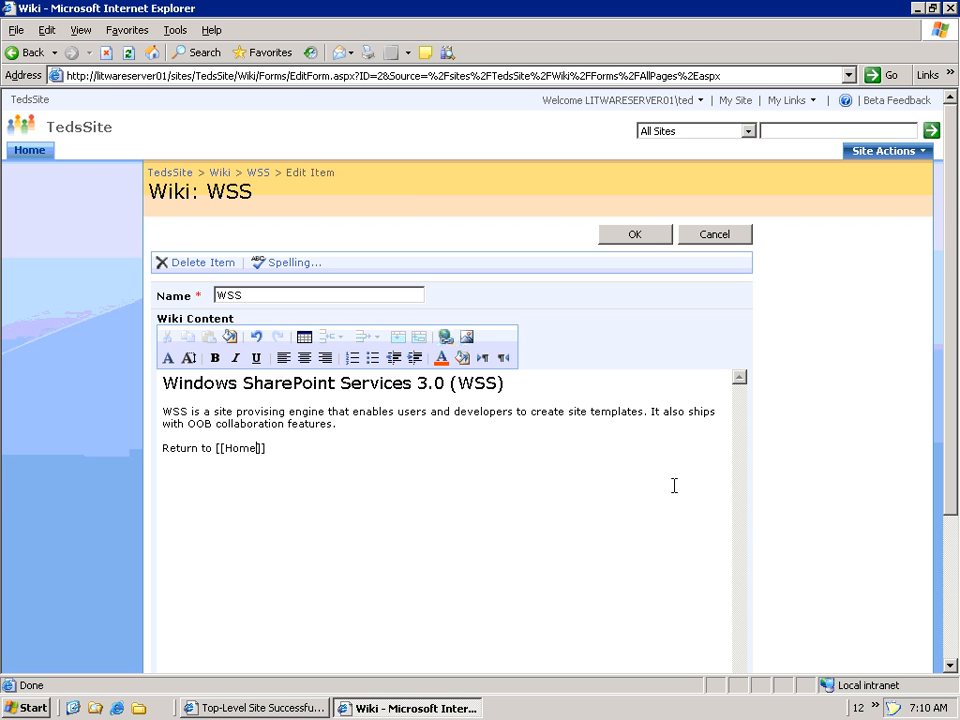
type("|Home Page")
left_click(636, 236)
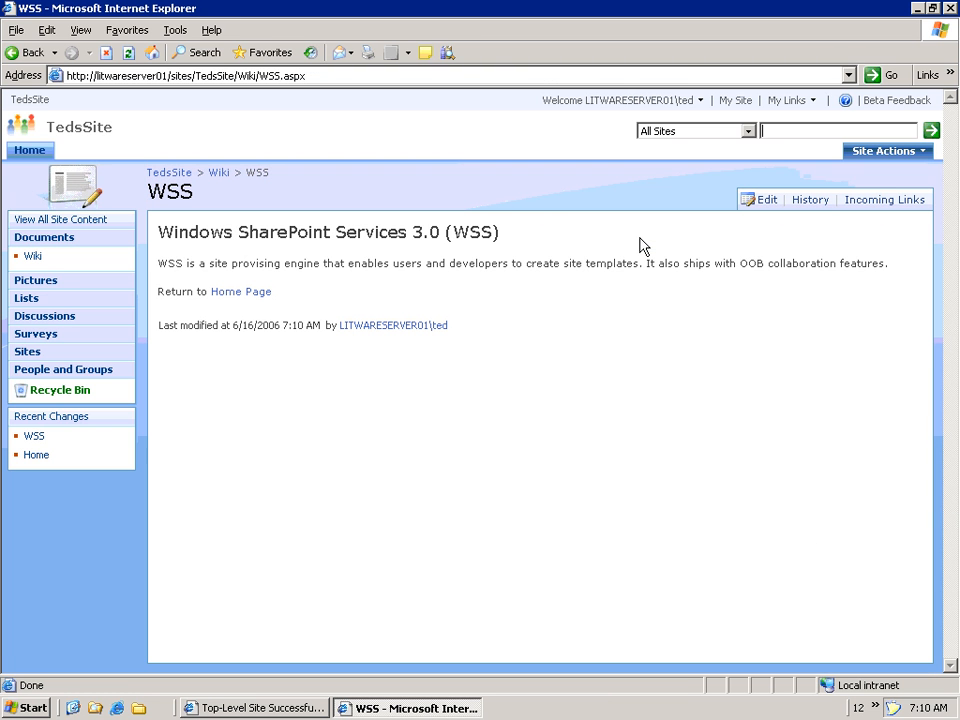
left_click(236, 298)
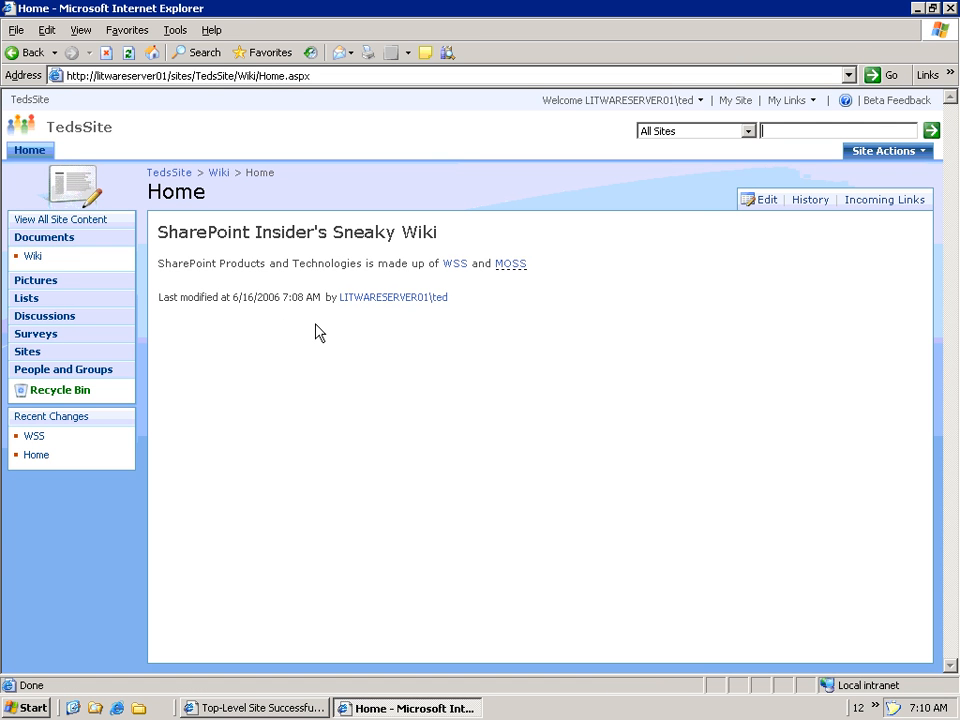
- Start the MOSS page titled 'Microsoft SharePoint Office Server 2007 (MOSS)' with 'MOSS is a whole bunch of stuff.'
left_click(514, 269)
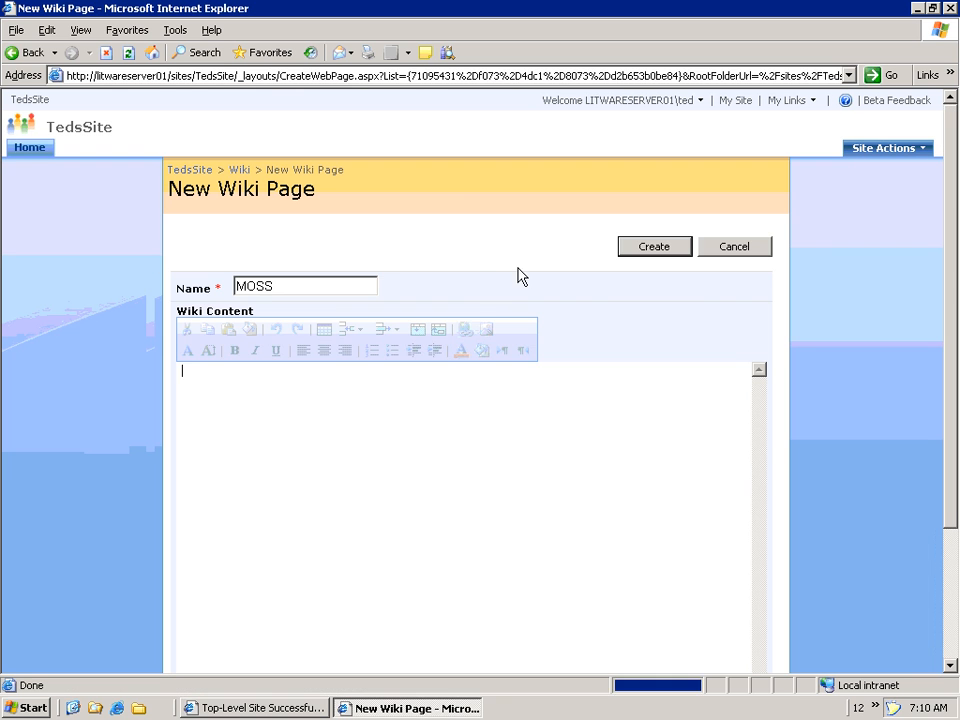
type("Microsoft SharePoint Office Server 2007 (MOSS)")
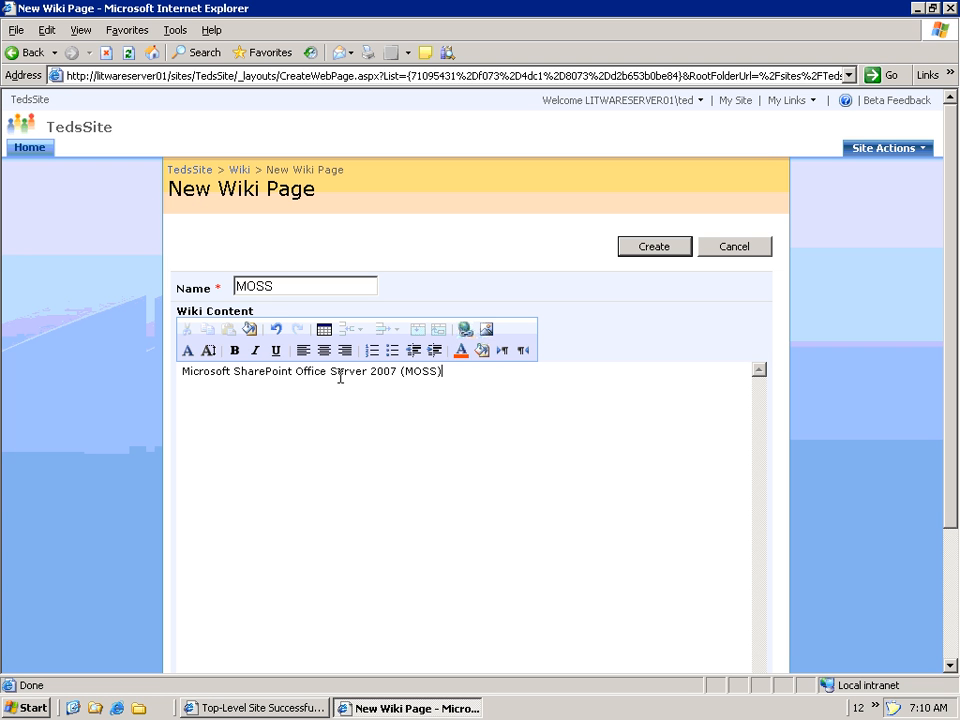
key("Return")
type("MOSS is a whole bunch of stuf")
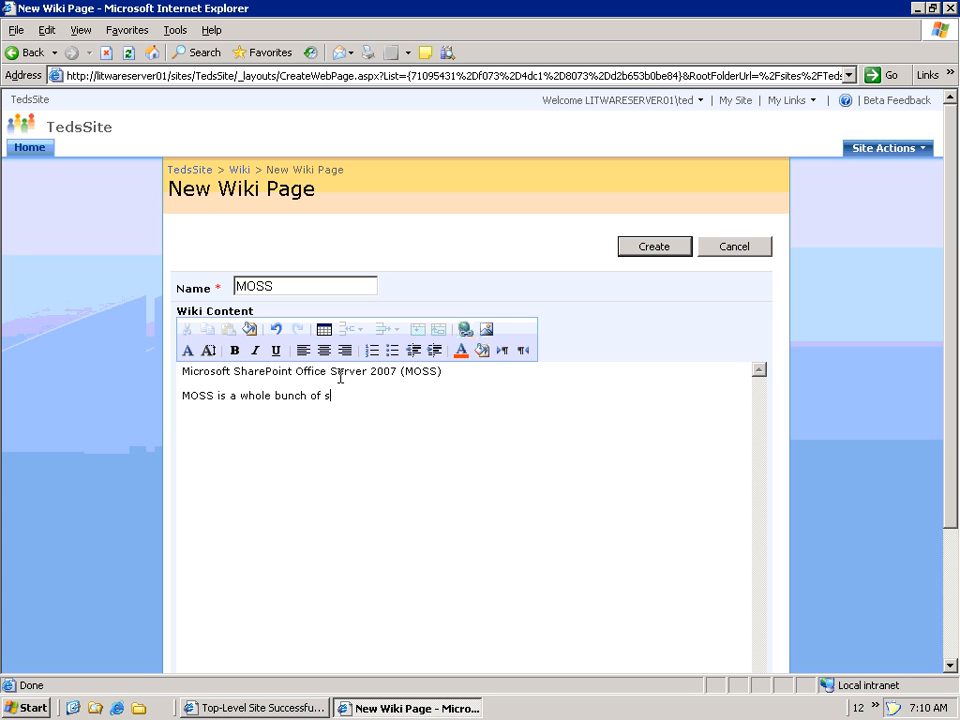
type("f.")
- Set the MOSS title to font size 4, add 'Return to [[Home|Home Page]]', and create the page
triple_click(340, 376)
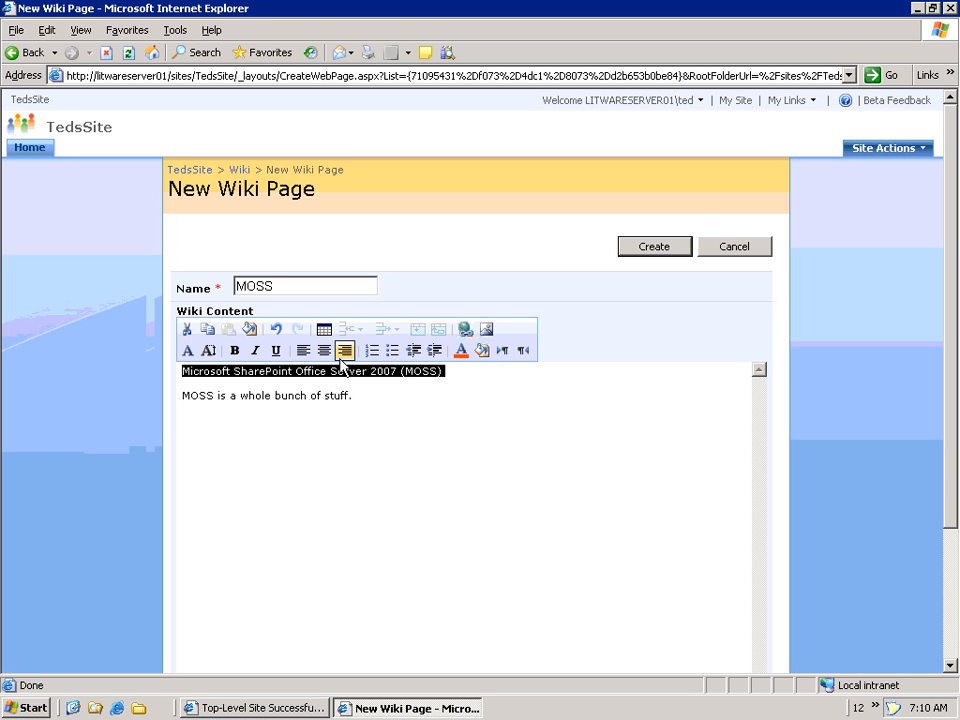
left_click(210, 352)
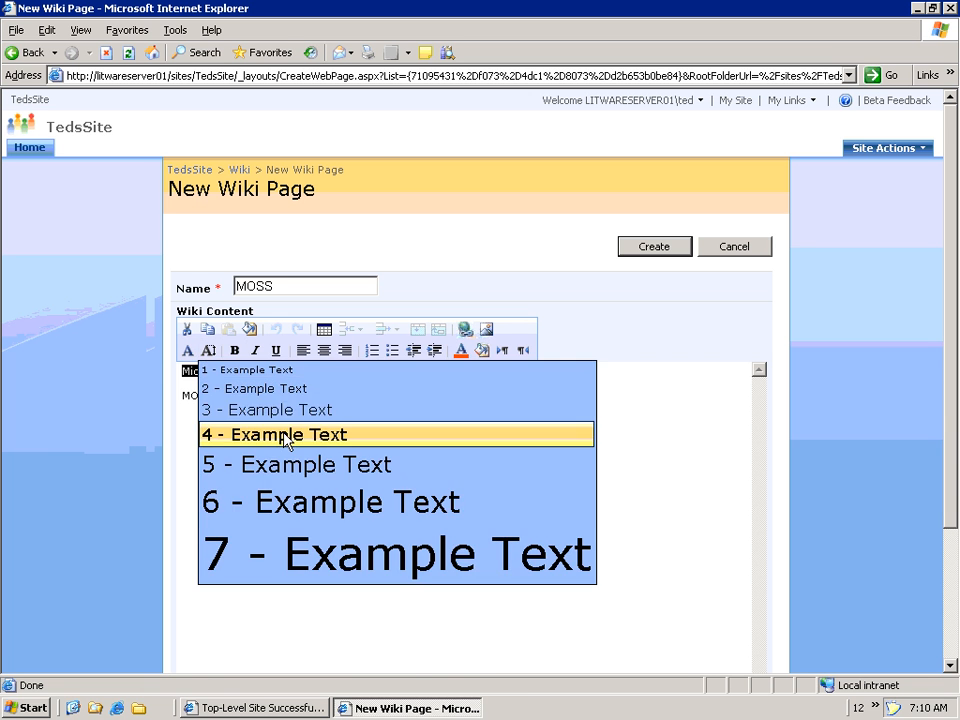
left_click(285, 437)
left_click(512, 448)
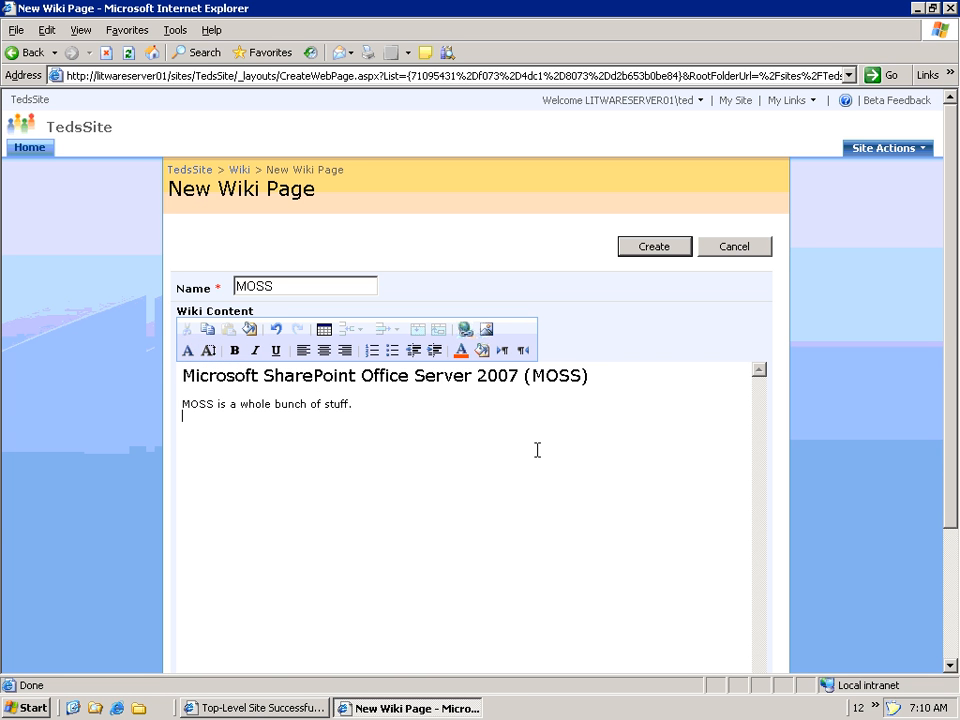
type("Return to [[H")
type("ome")
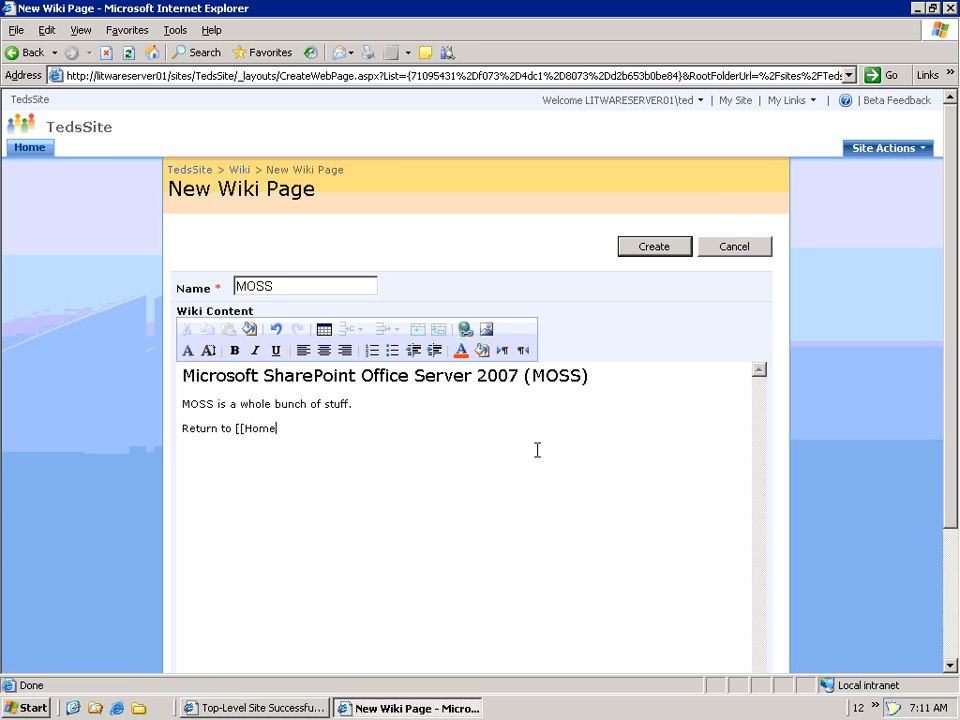
type("|Home Page]]")
left_click(652, 247)
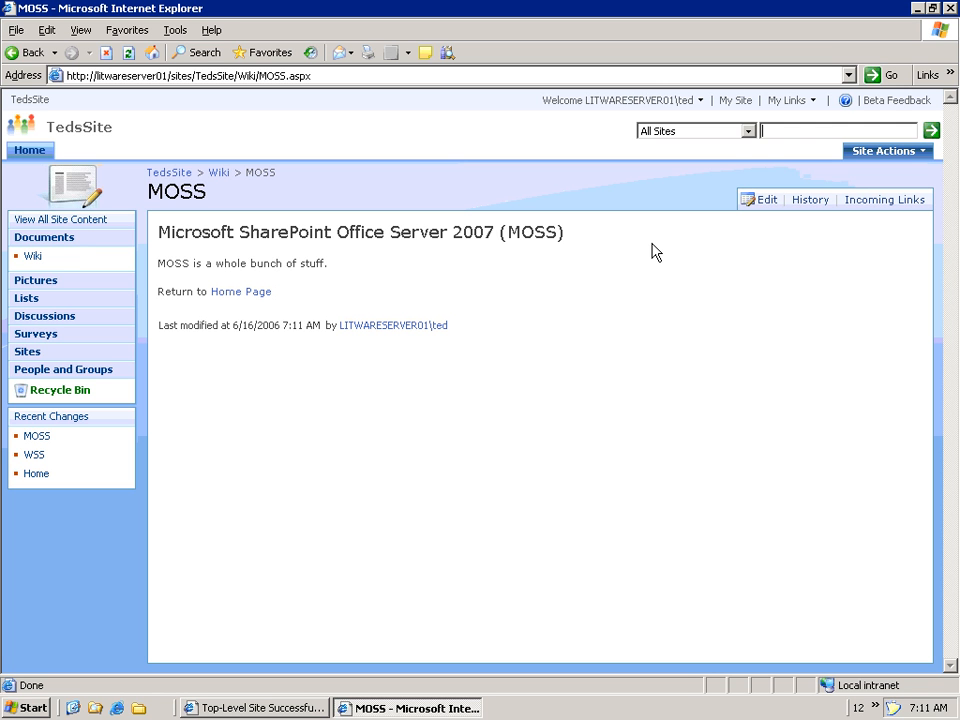
- Put the MOSS page in edit mode and add an Image Web Part from Miscellaneous to the Bottom zone
left_click(919, 153)
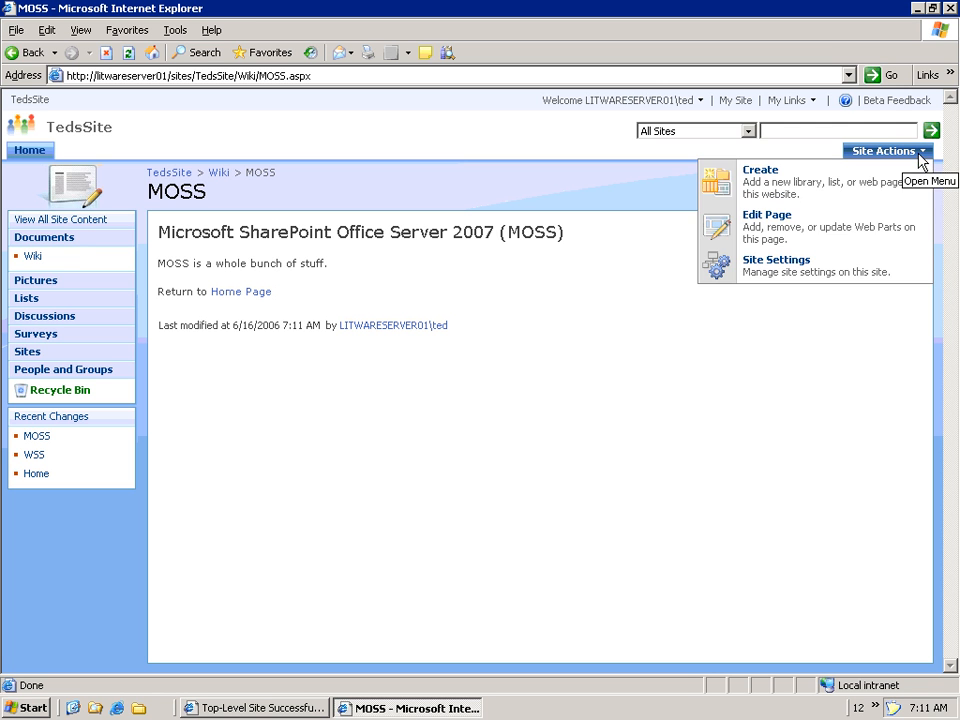
left_click(790, 240)
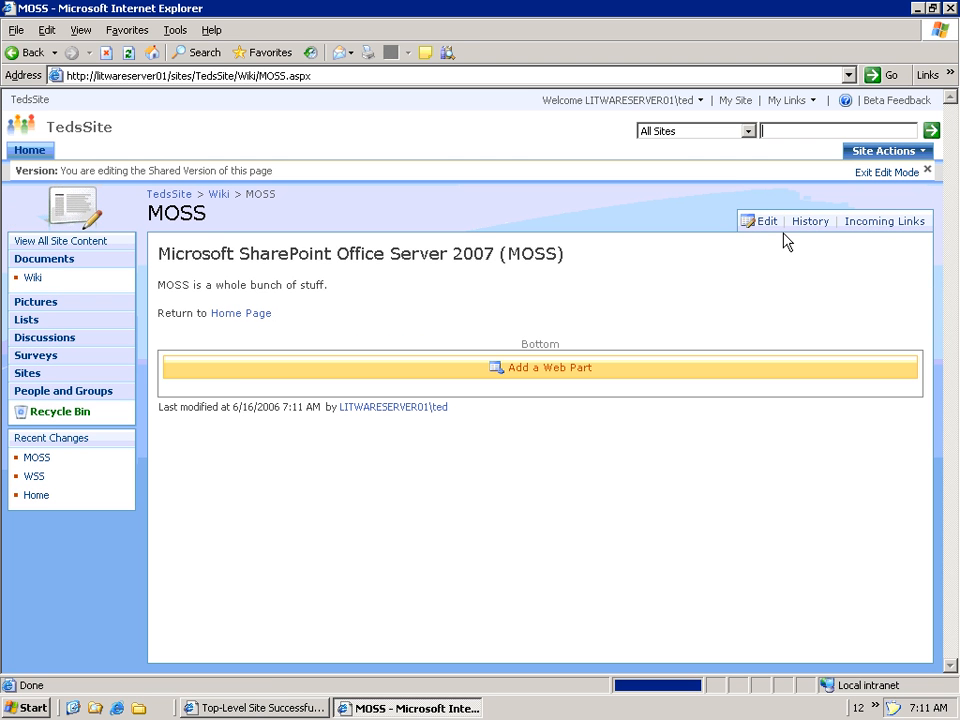
left_click(547, 377)
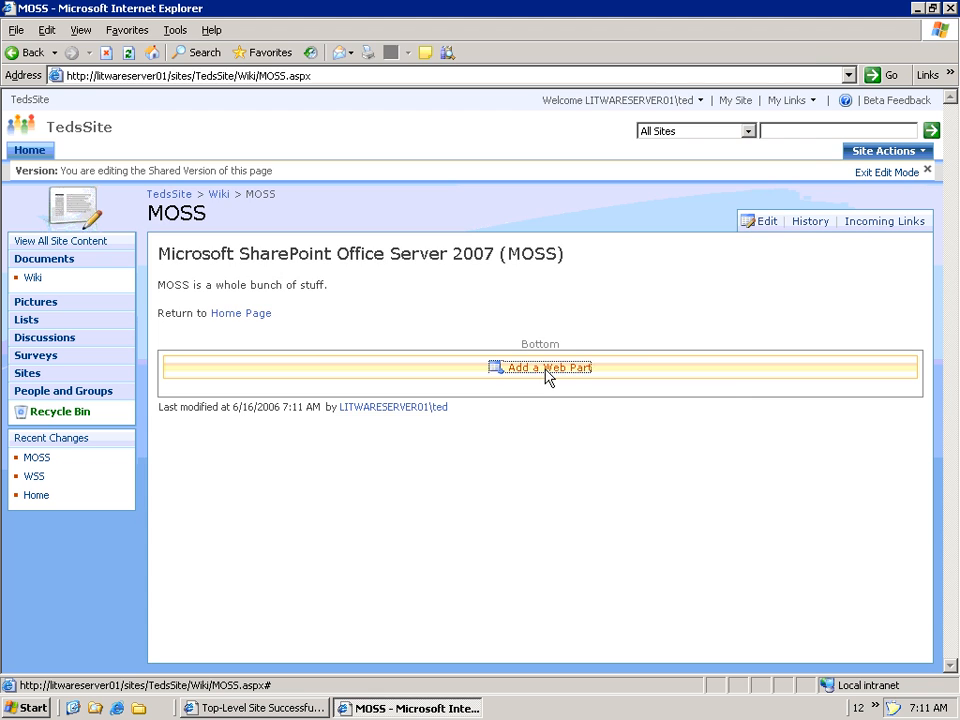
scroll(377, 333, "down", 6)
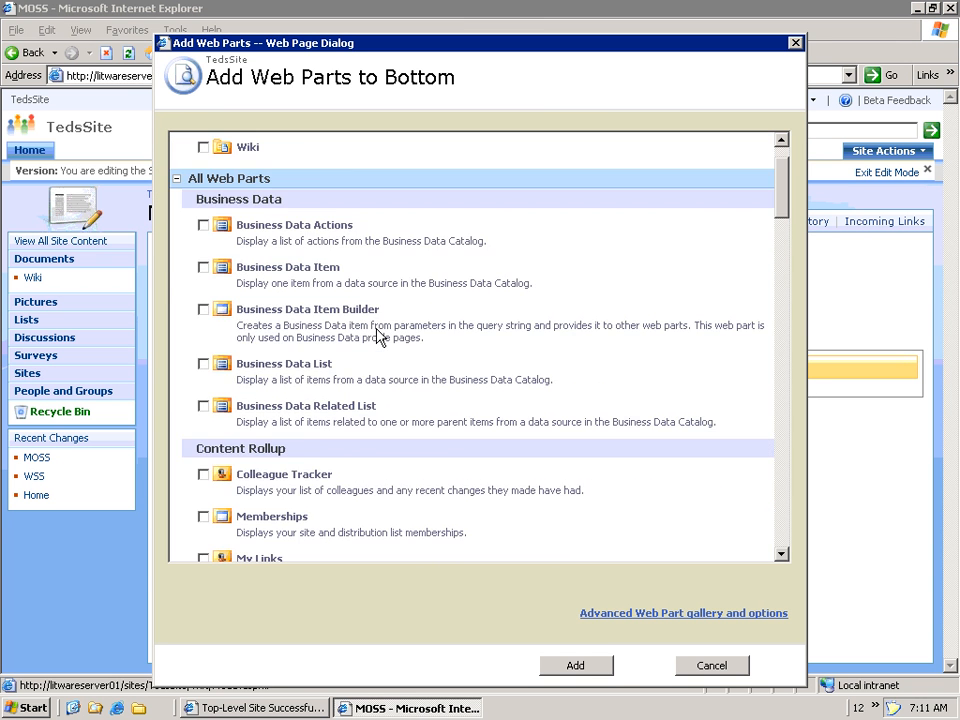
scroll(377, 333, "down", 15)
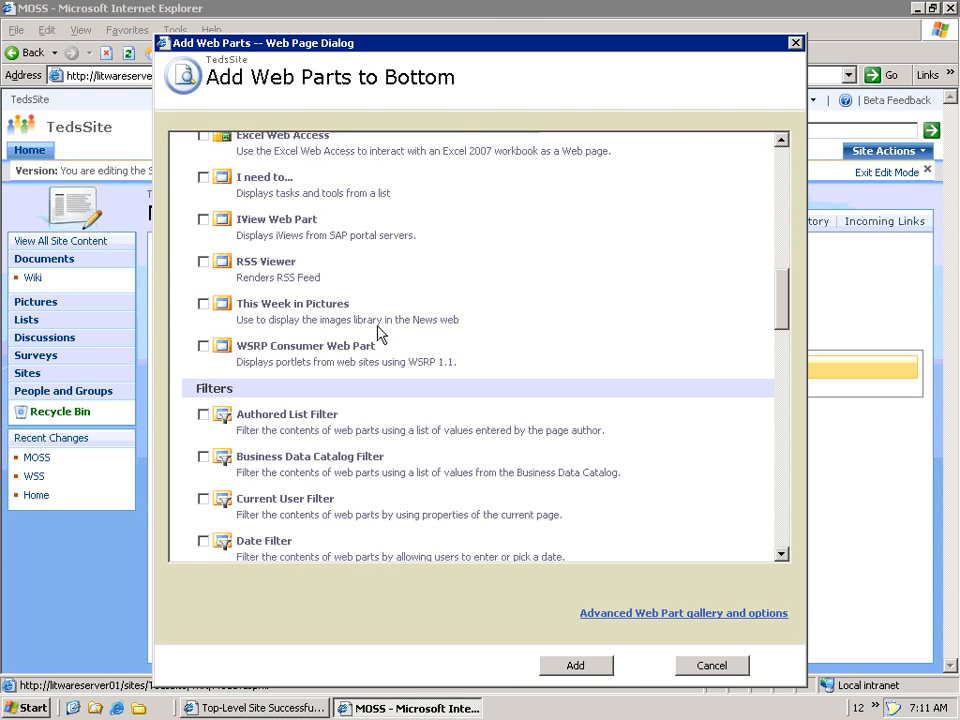
scroll(377, 333, "down", 3)
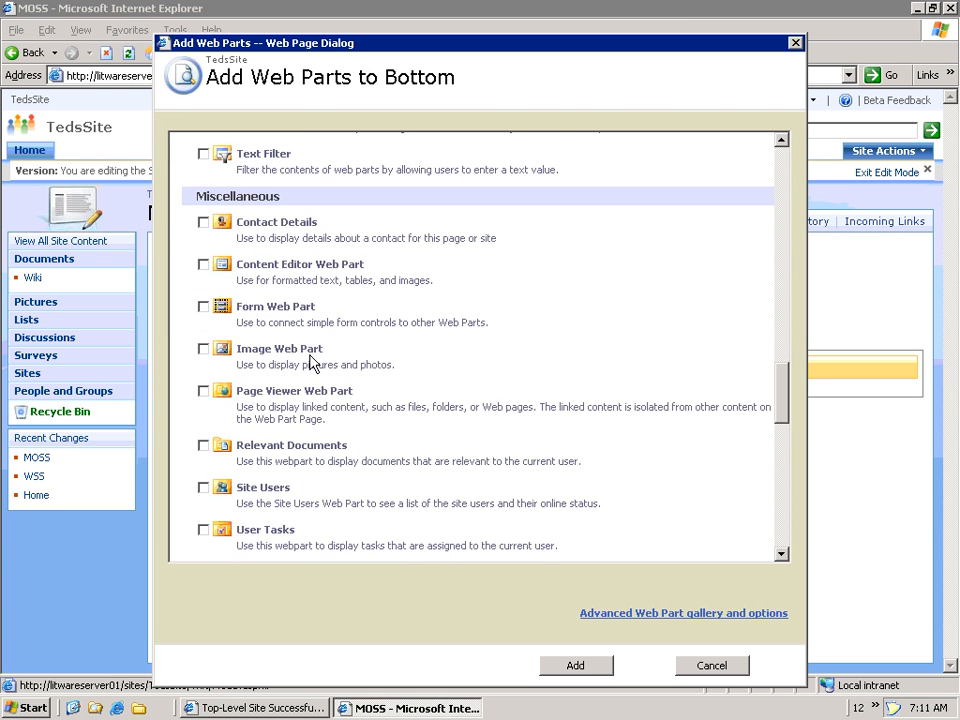
left_click(203, 349)
left_click(580, 666)
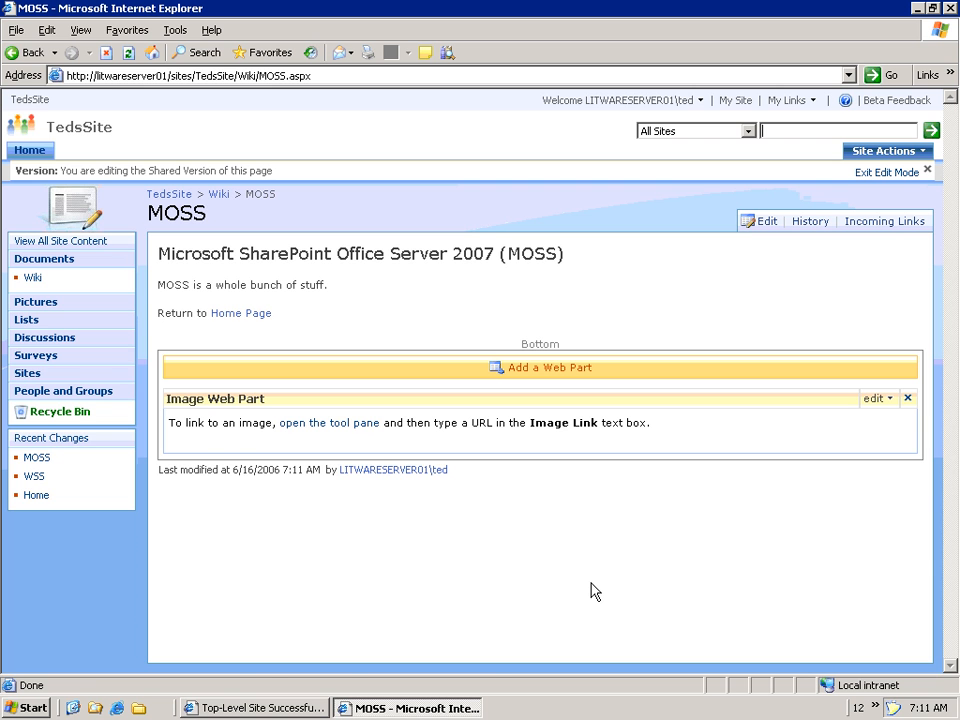
- Set the Image Web Part's link to /_layouts/images/custprev.png, apply it, and exit edit mode
left_click(335, 423)
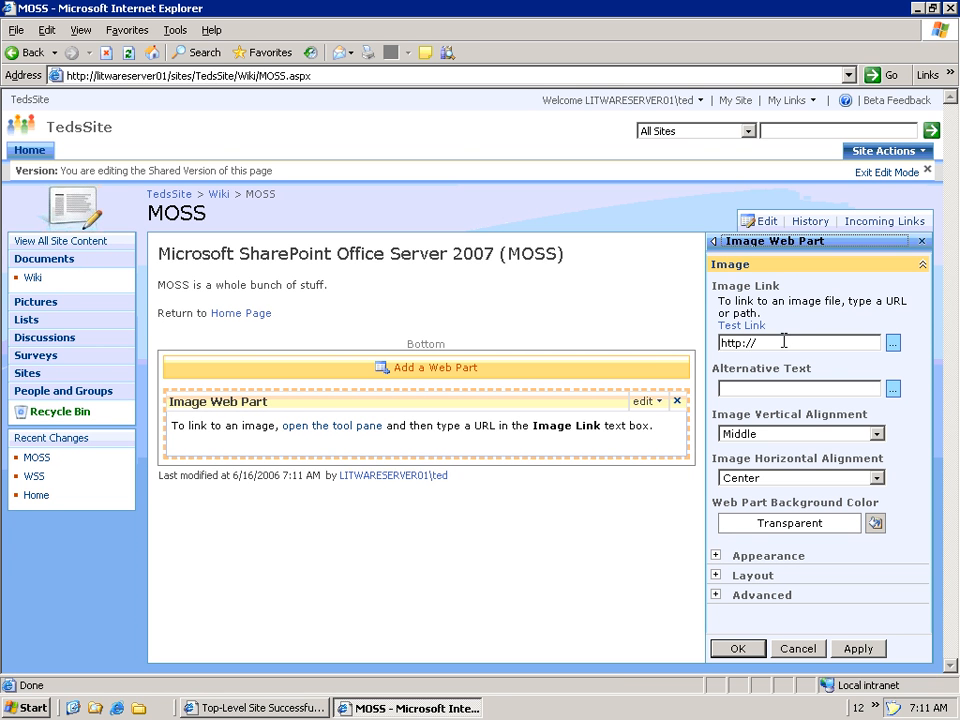
left_click_drag(782, 340, 649, 339)
type("/_aly")
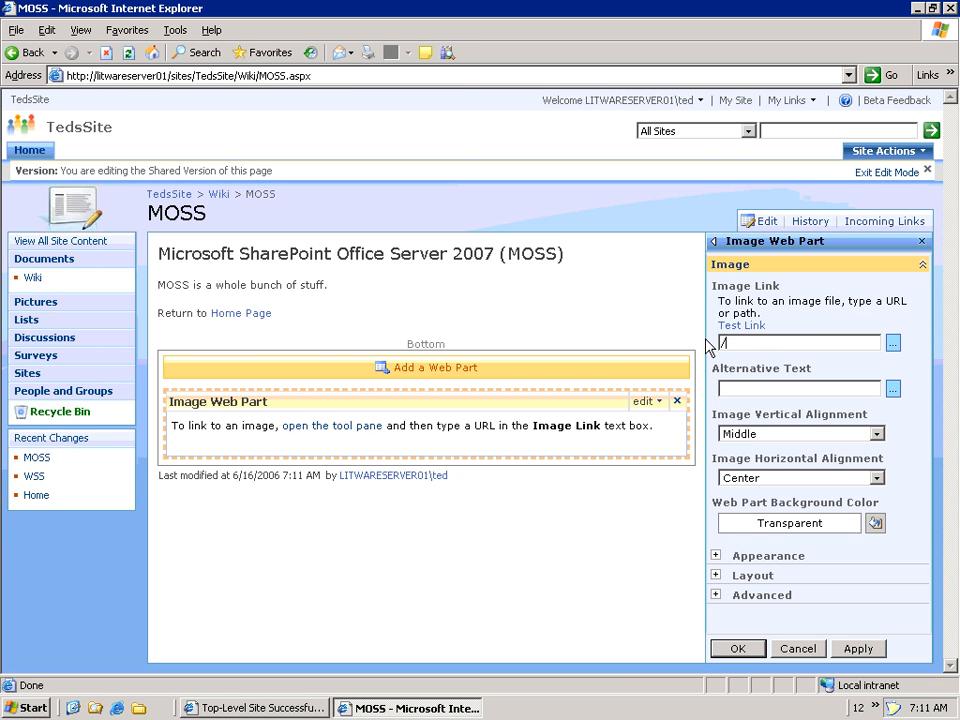
type("outs")
key("BackSpace")
key("BackSpace")
key("BackSpace")
key("BackSpace")
key("BackSpace")
key("BackSpace")
key("BackSpace")
type("layouts/images/cu")
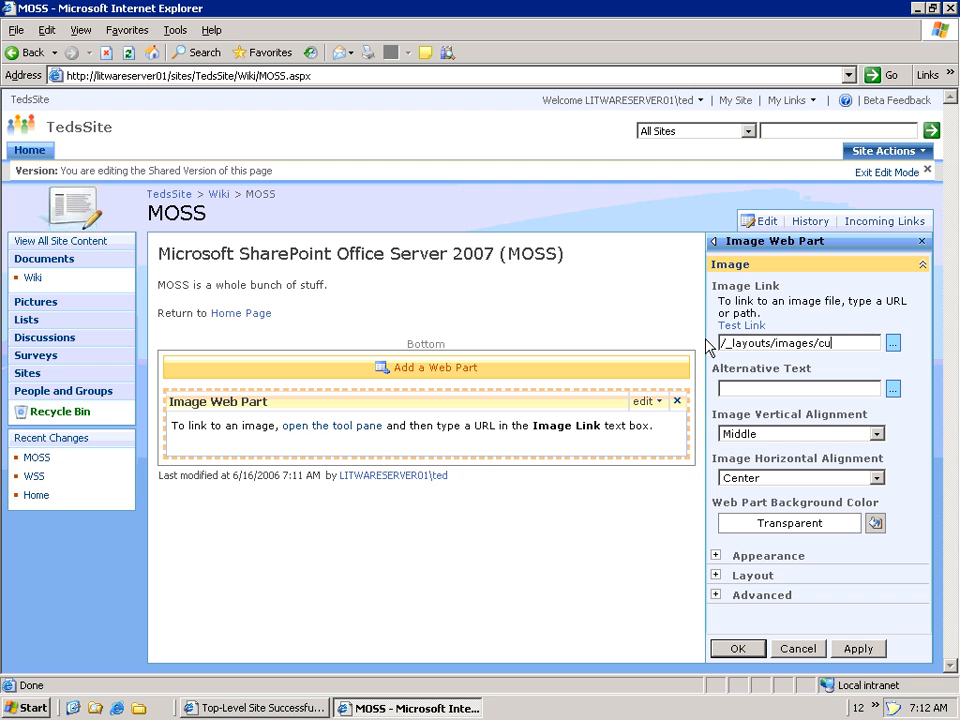
type("stprev.png")
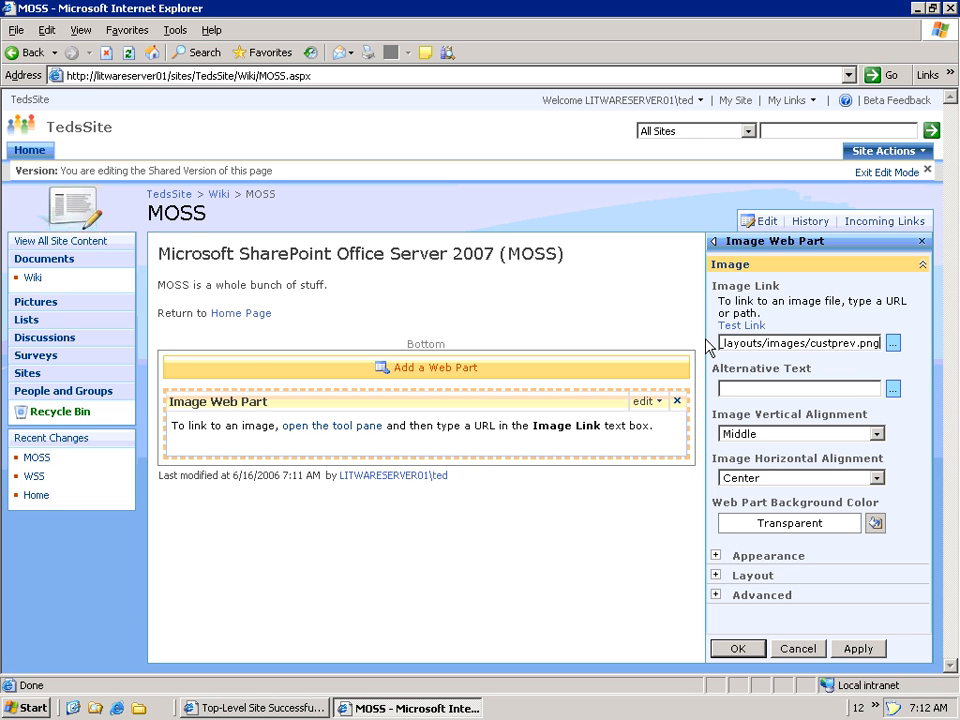
left_click(857, 648)
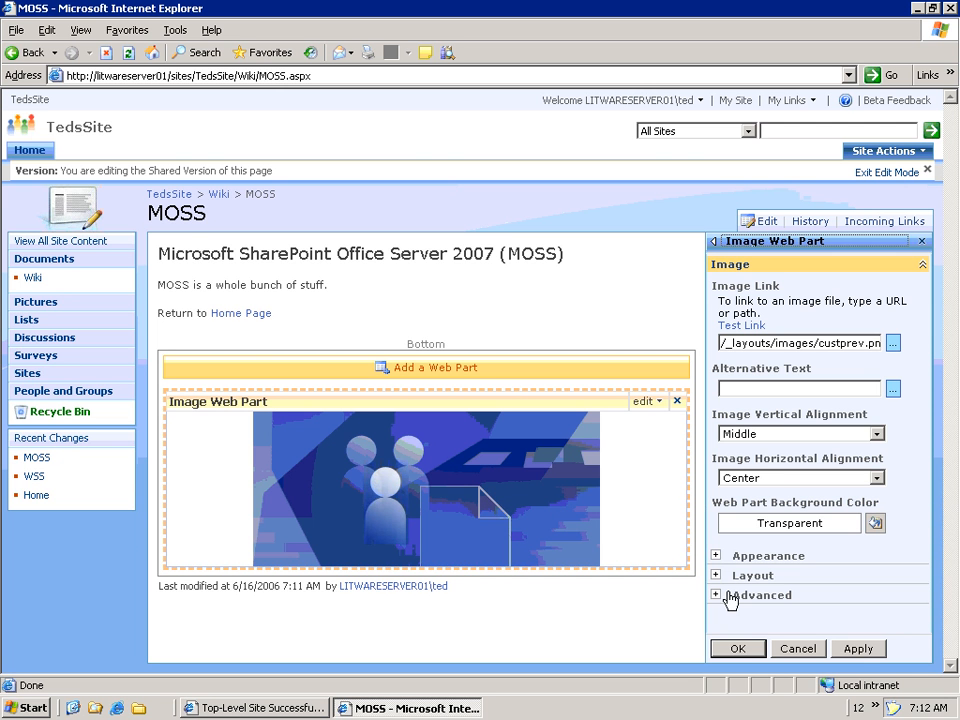
left_click(739, 649)
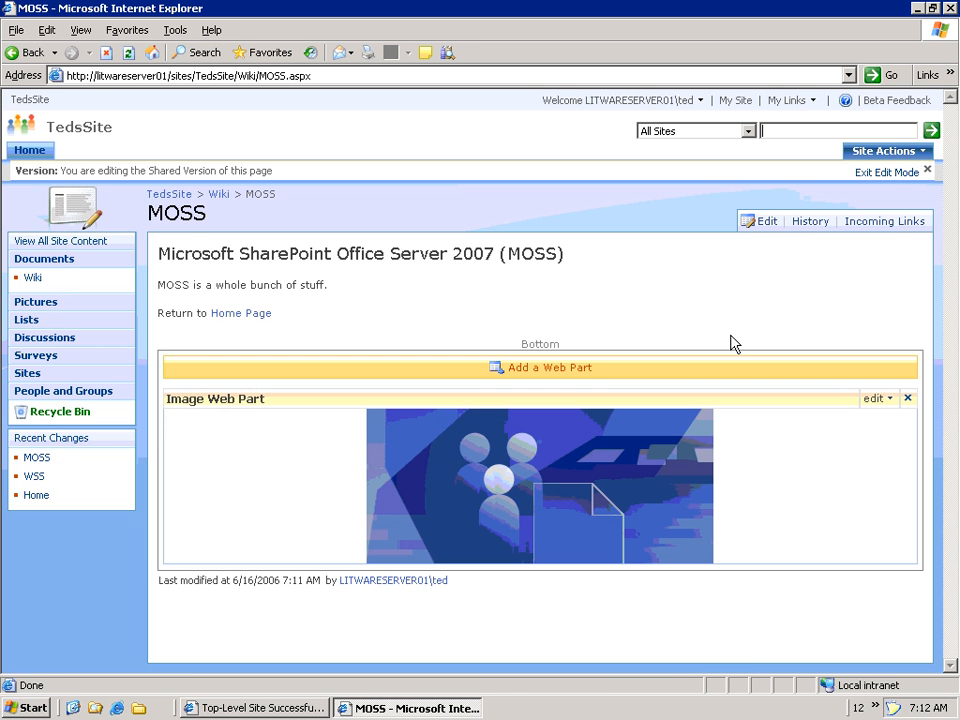
left_click(889, 172)
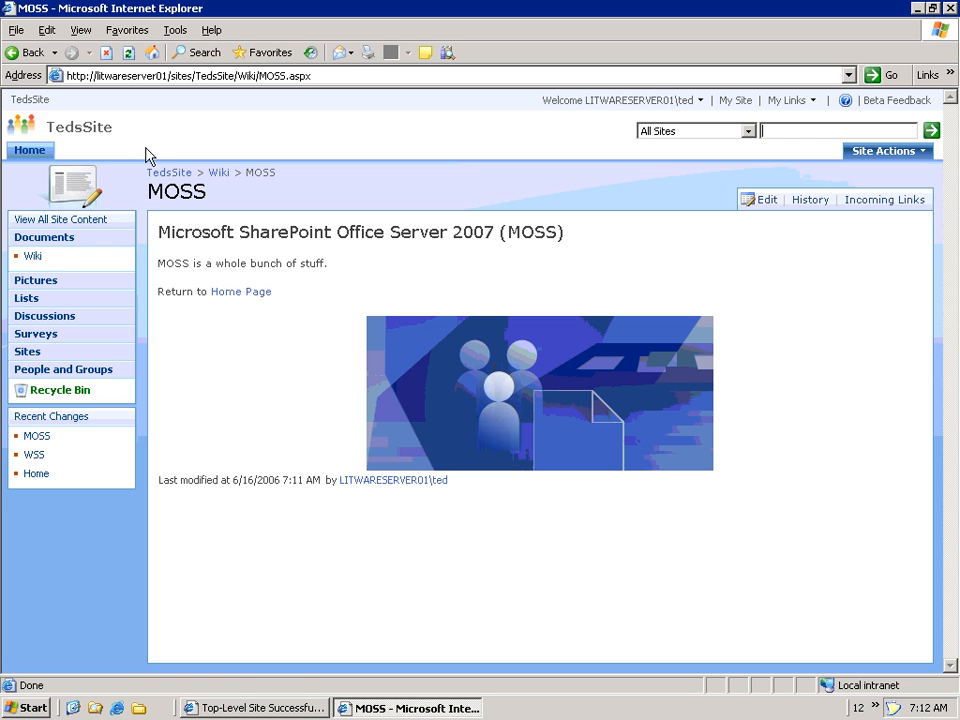
- Open the wiki Home page and copy its address from /sites onward
left_click(33, 258)
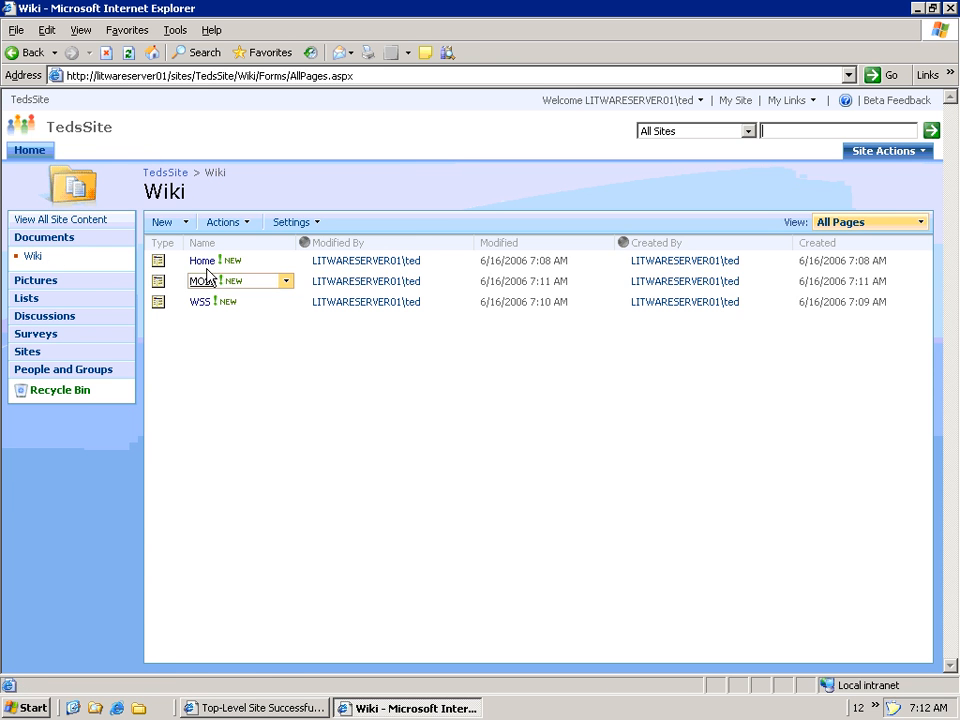
left_click(203, 261)
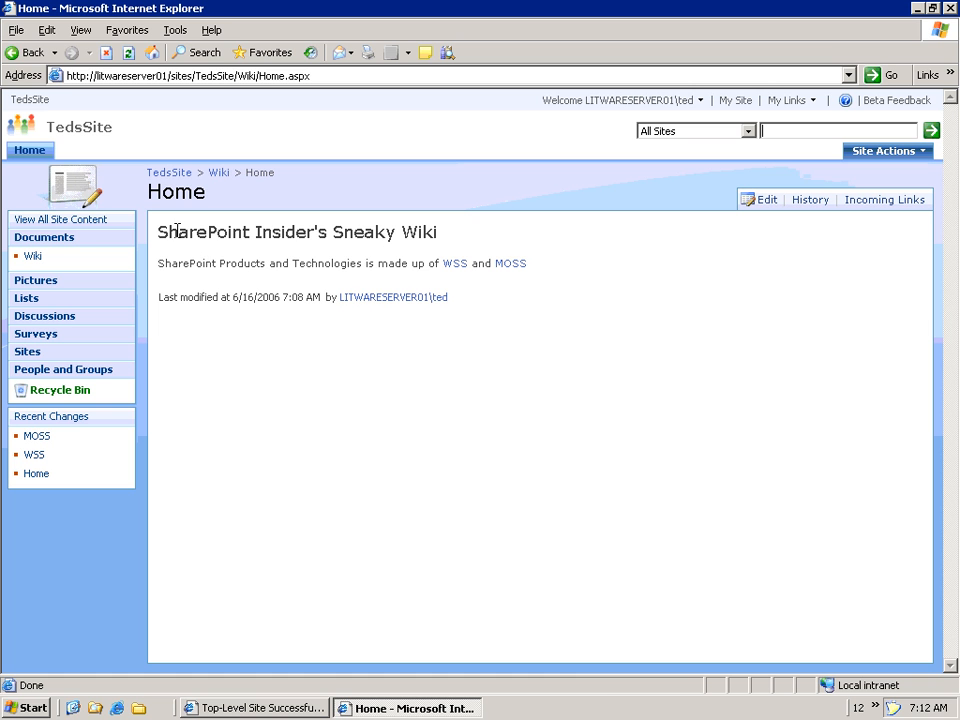
left_click(168, 76)
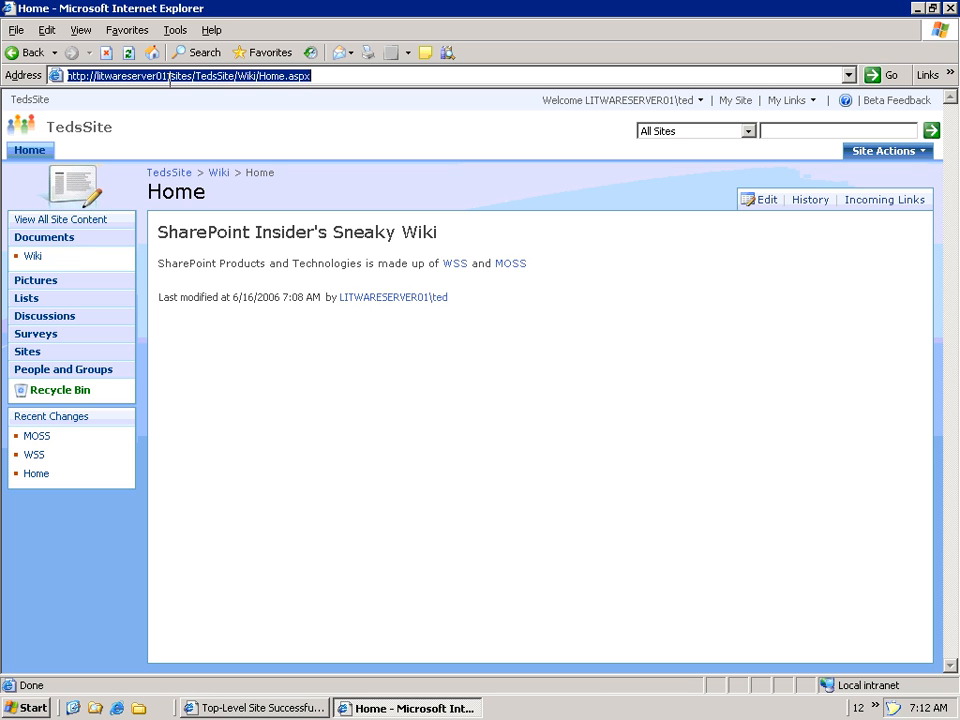
left_click_drag(168, 76, 381, 81)
key("ctrl+c")
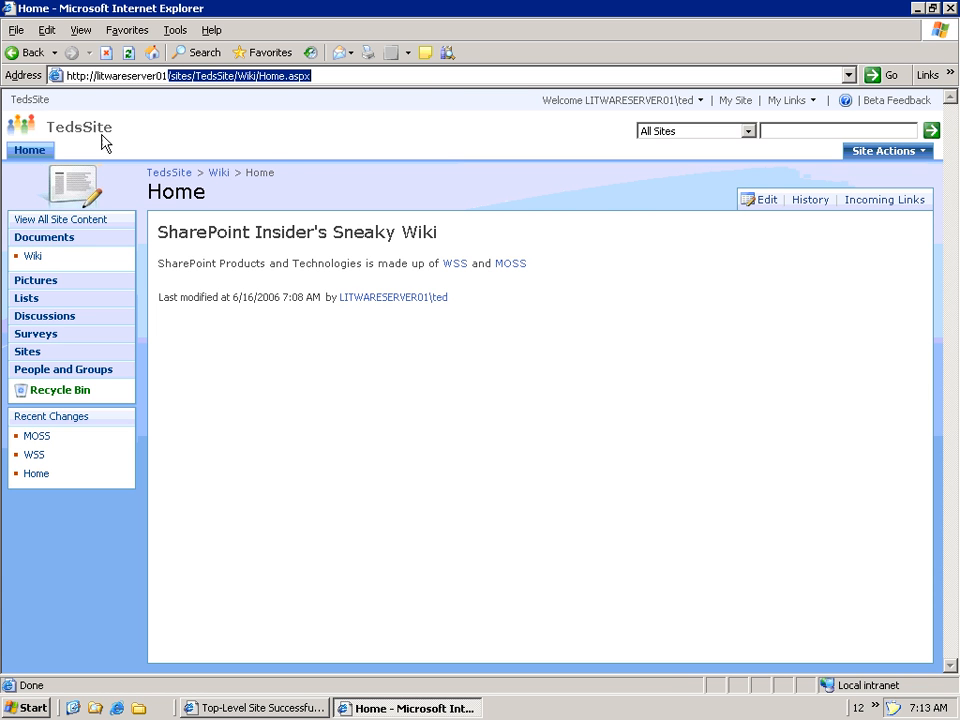
left_click(886, 155)
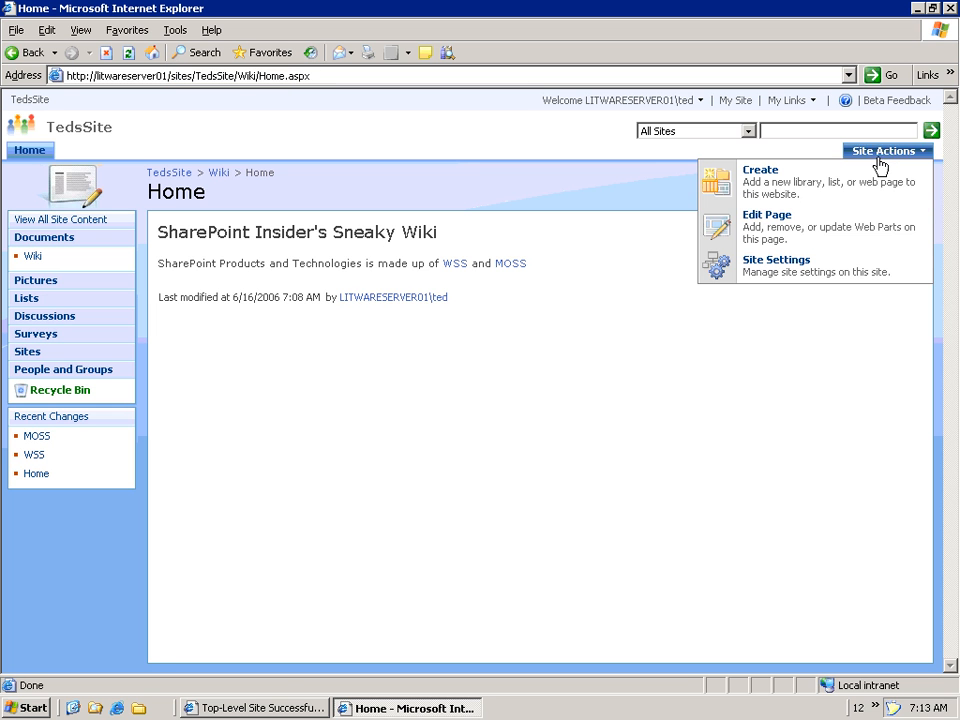
- Add a top link bar entry 'Wiki' pointing to the pasted Home.aspx path, then open it
left_click(827, 271)
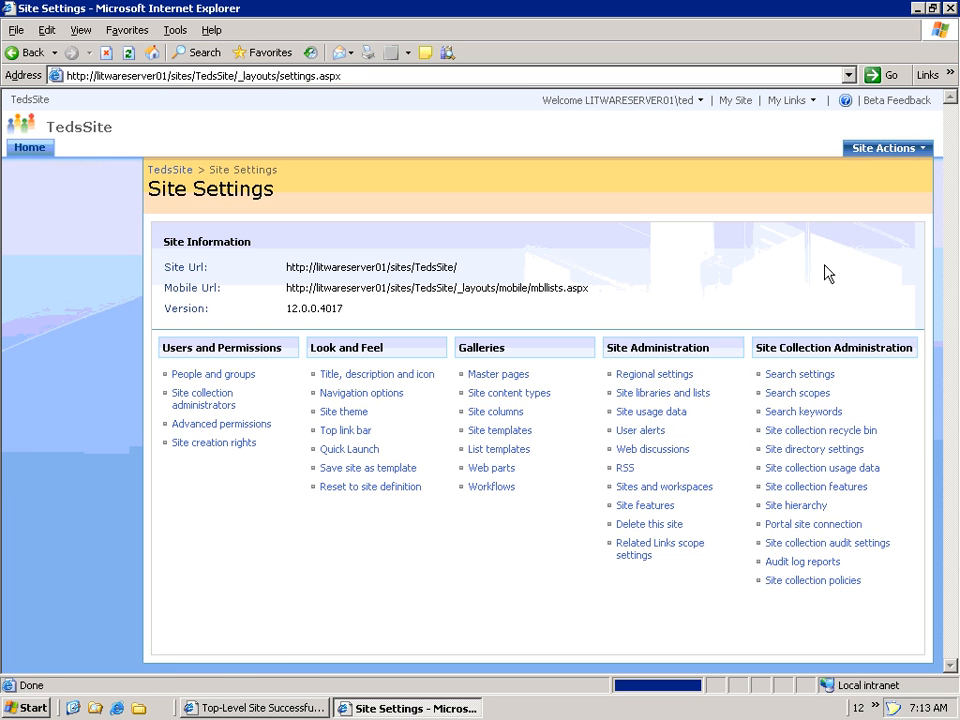
left_click(344, 436)
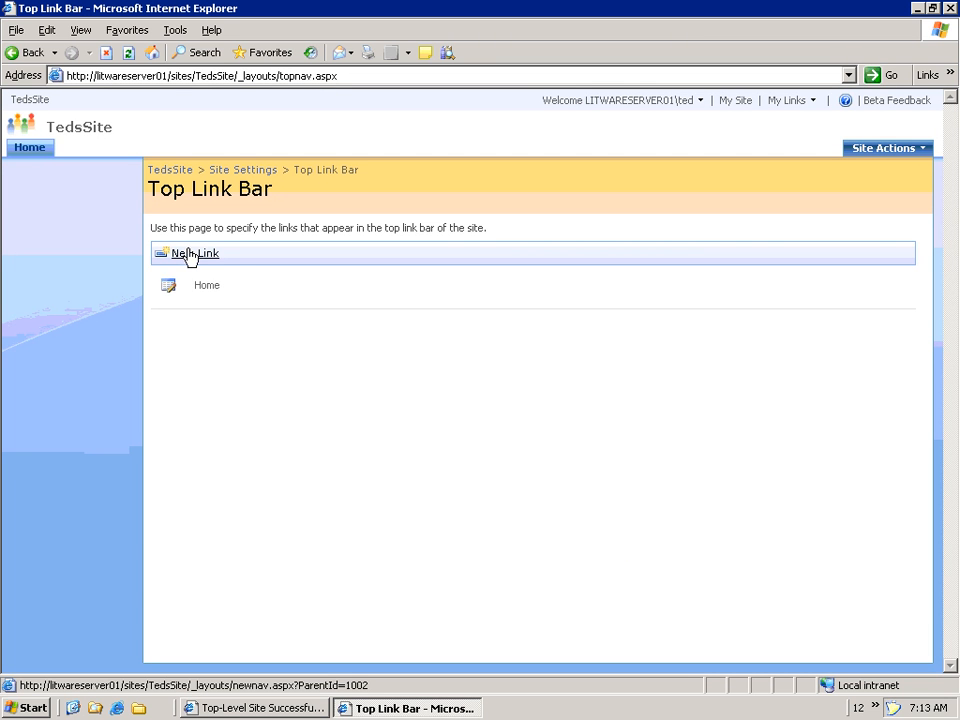
left_click(207, 256)
left_click_drag(628, 266, 481, 258)
key("ctrl+v")
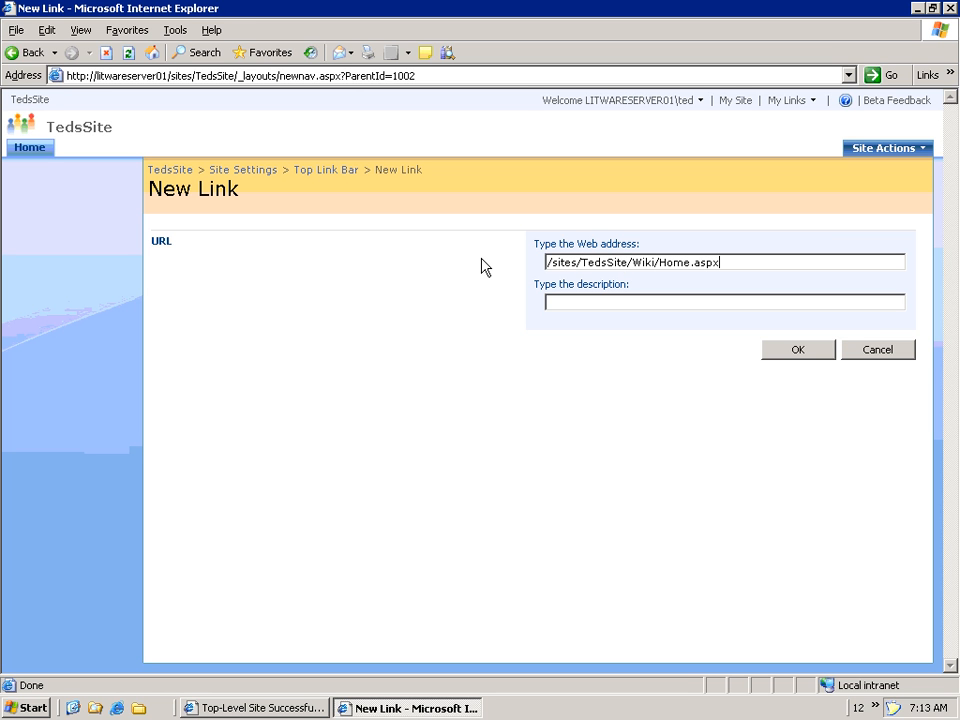
left_click(566, 302)
type("Wiki")
left_click(800, 358)
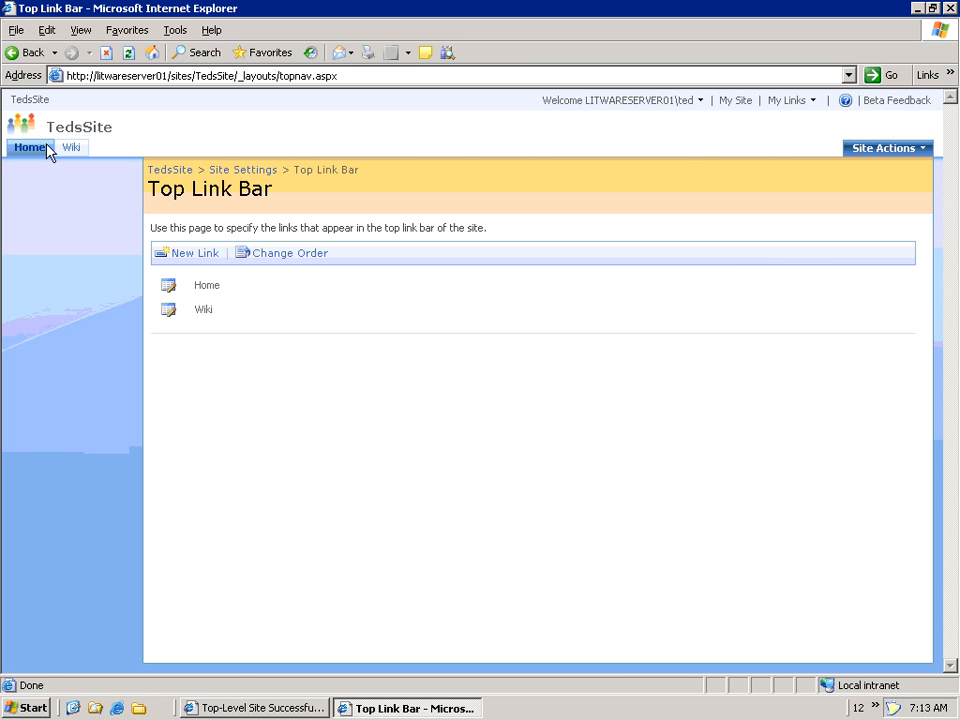
left_click(30, 148)
left_click(70, 151)
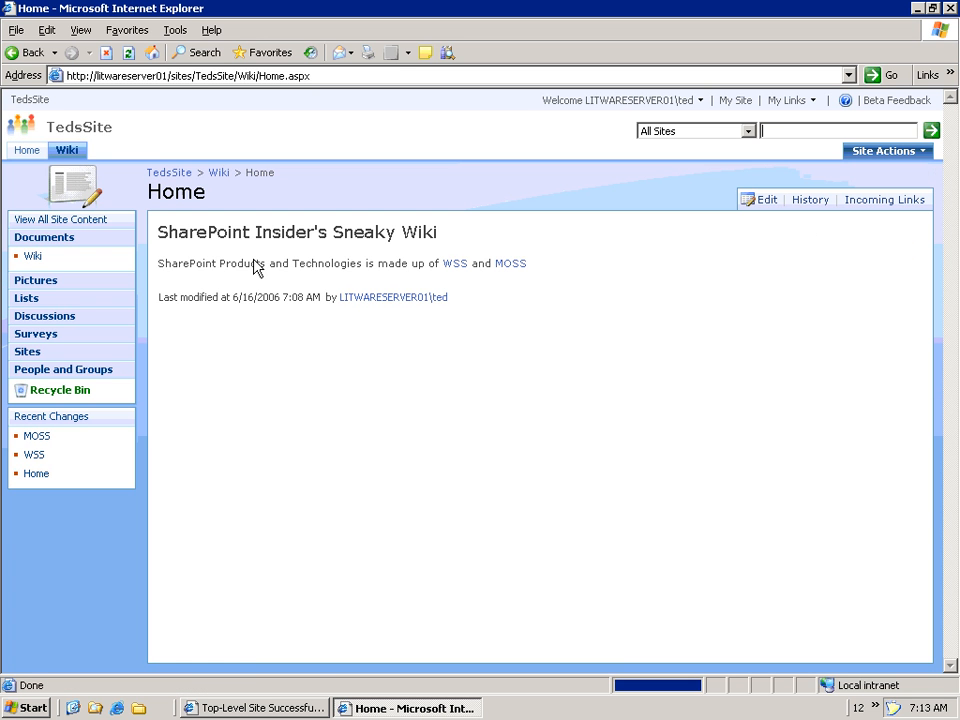
- Go from Home to the WSS page, back via Home Page, and to WSS again
left_click(455, 268)
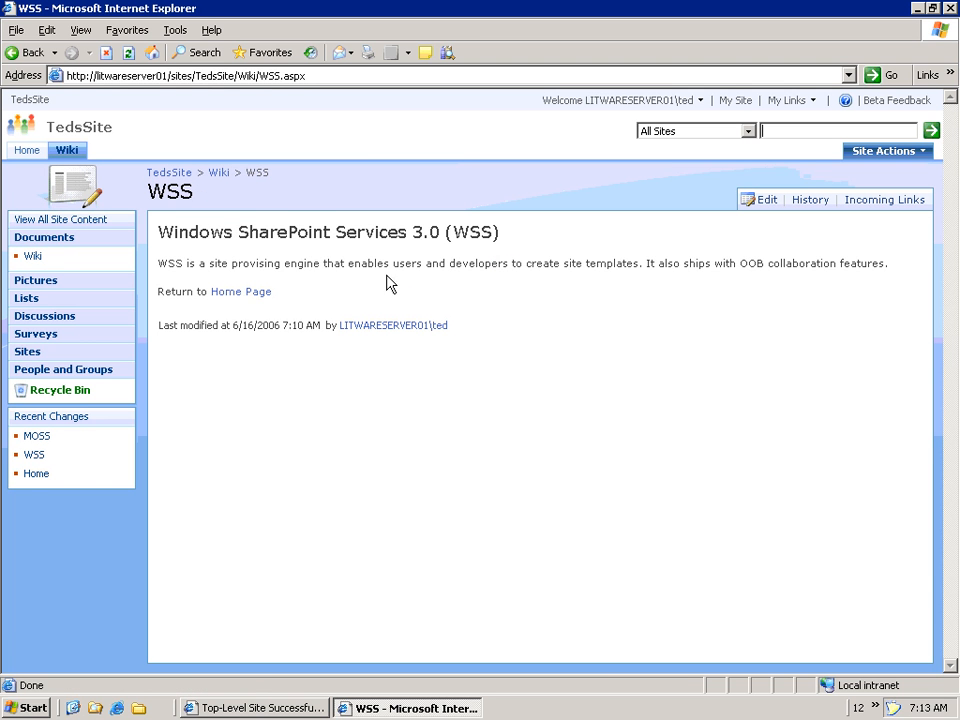
left_click(229, 294)
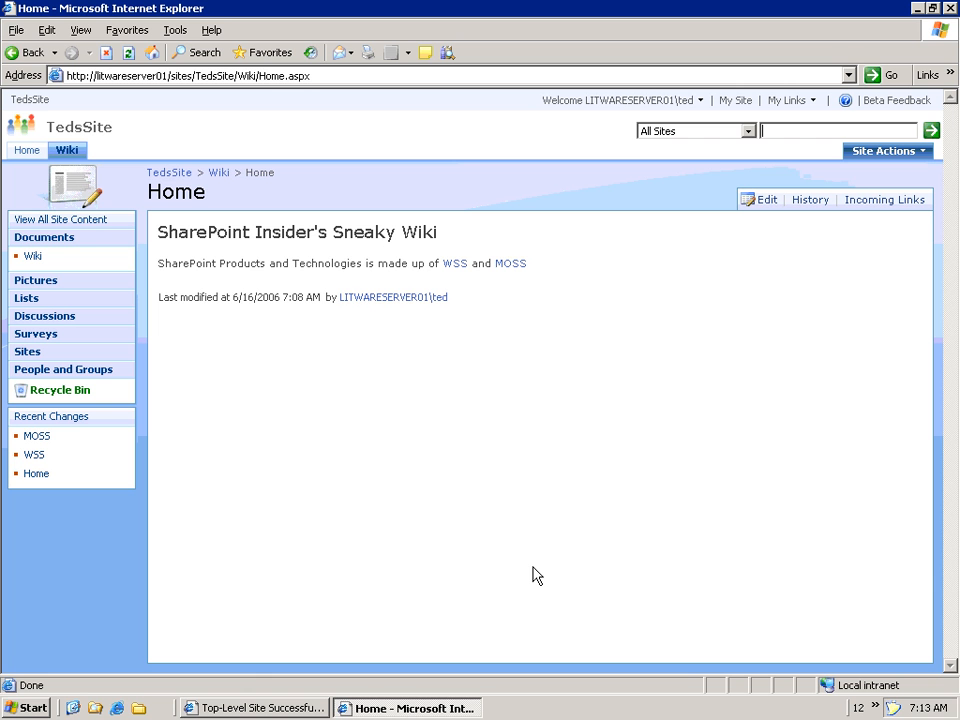
left_click(456, 266)
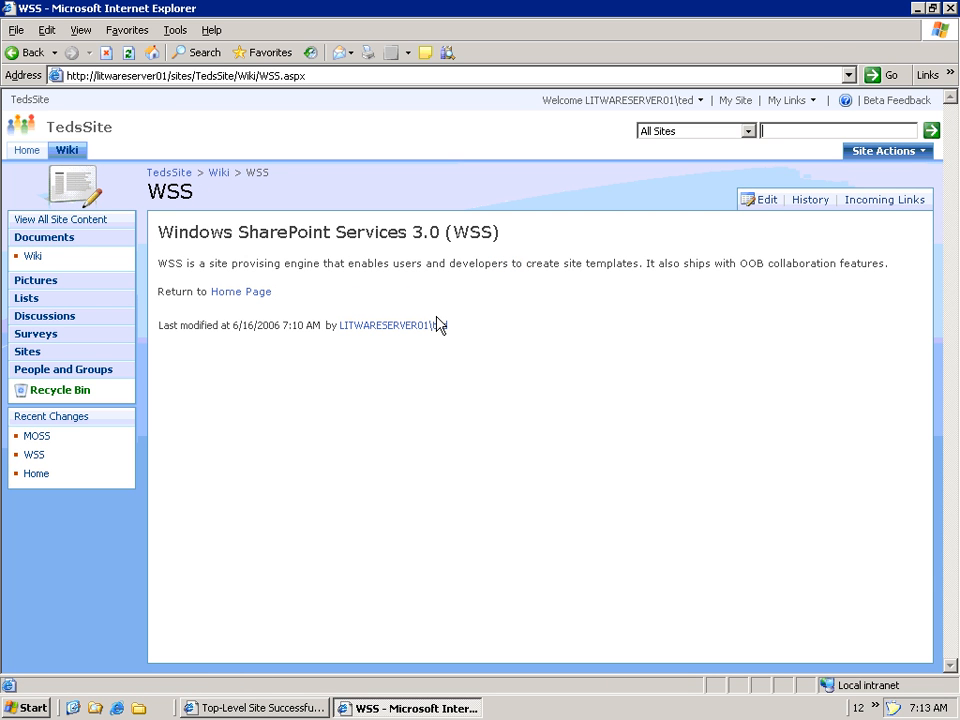
- Append 'Even my mom uses WSS. You should too.' after 'features.' on the WSS page and save
left_click(763, 202)
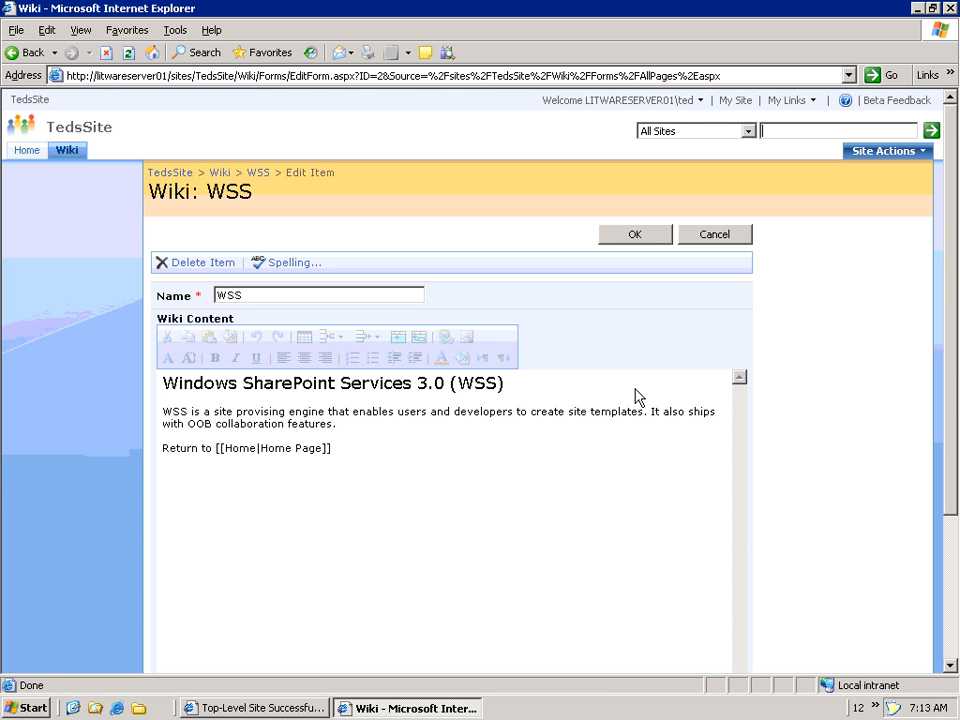
left_click(433, 429)
type("Even ")
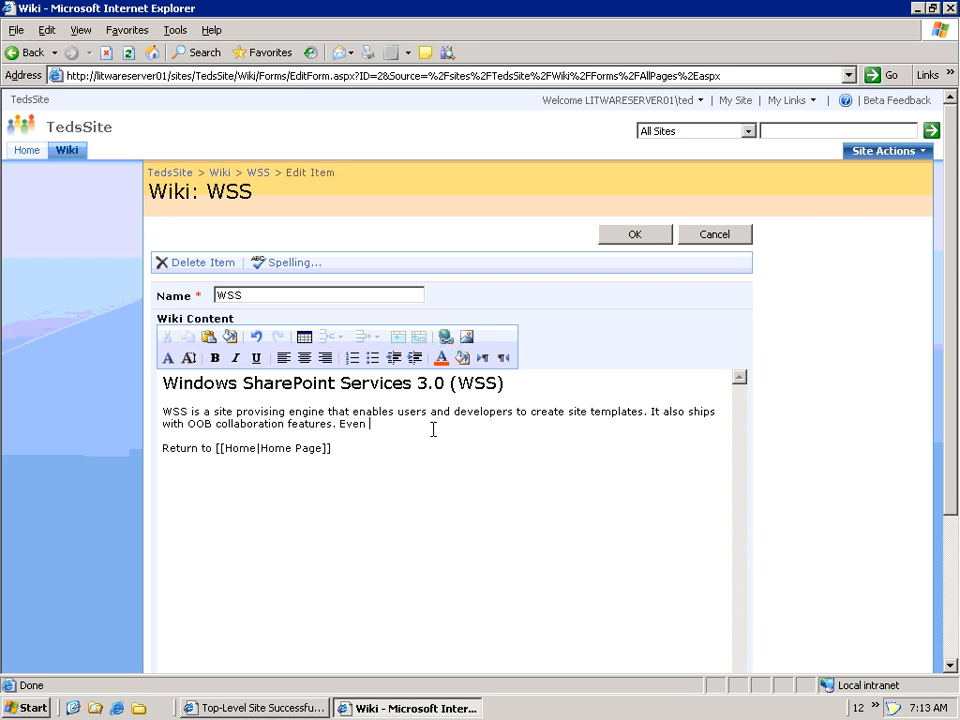
type("my mom uses WSS. You ")
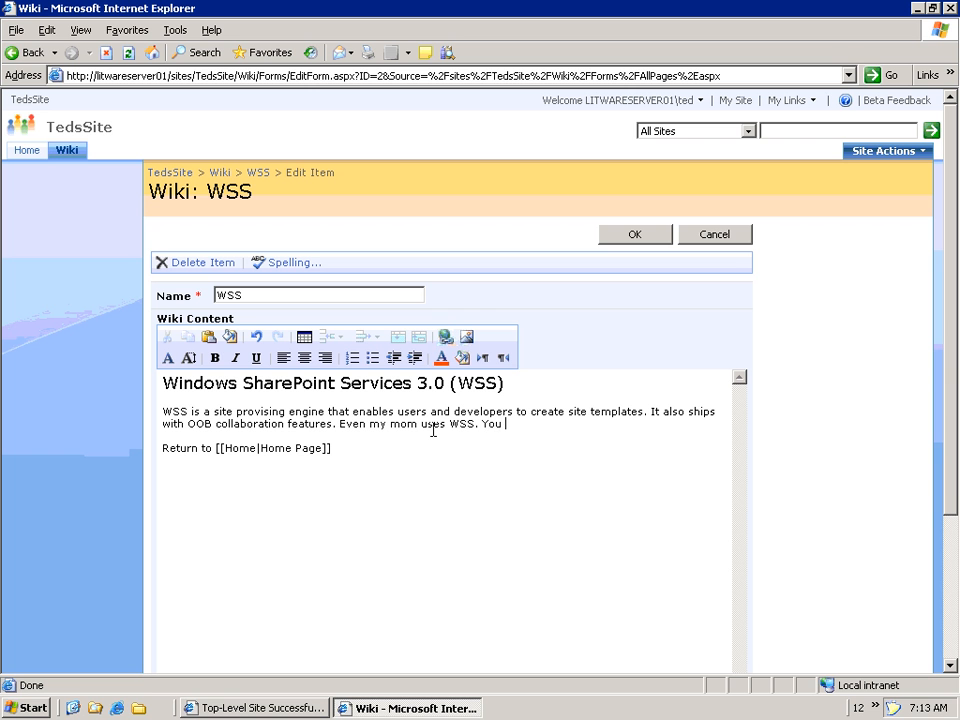
type("should too.")
left_click(653, 239)
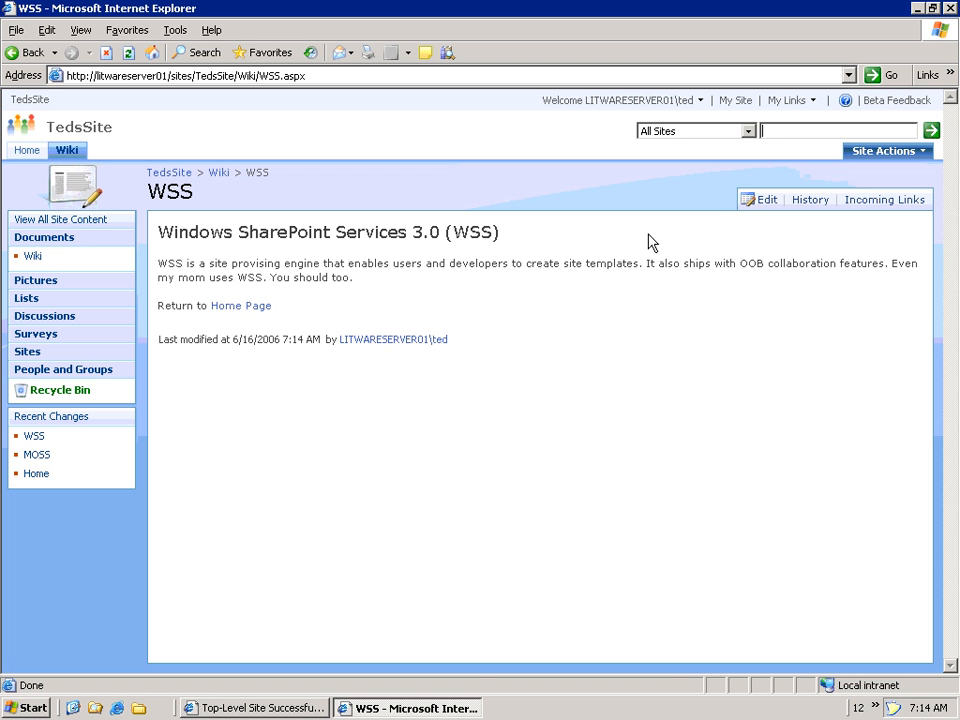
- Restore the WSS page to version 2.0 from Version History, then return to TedsSite home
left_click(816, 202)
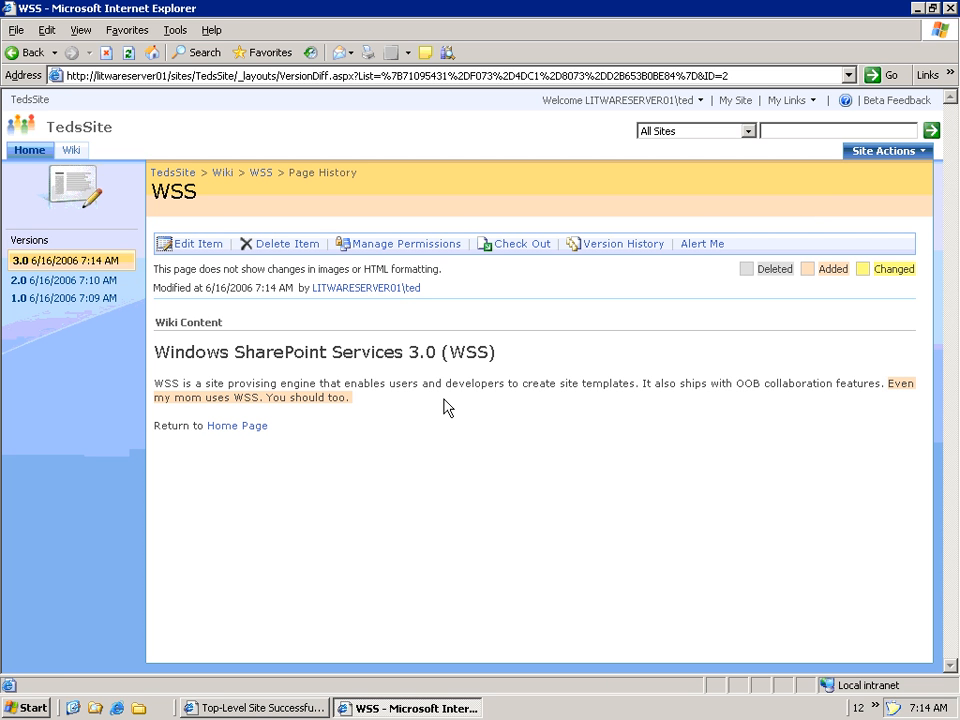
left_click(630, 246)
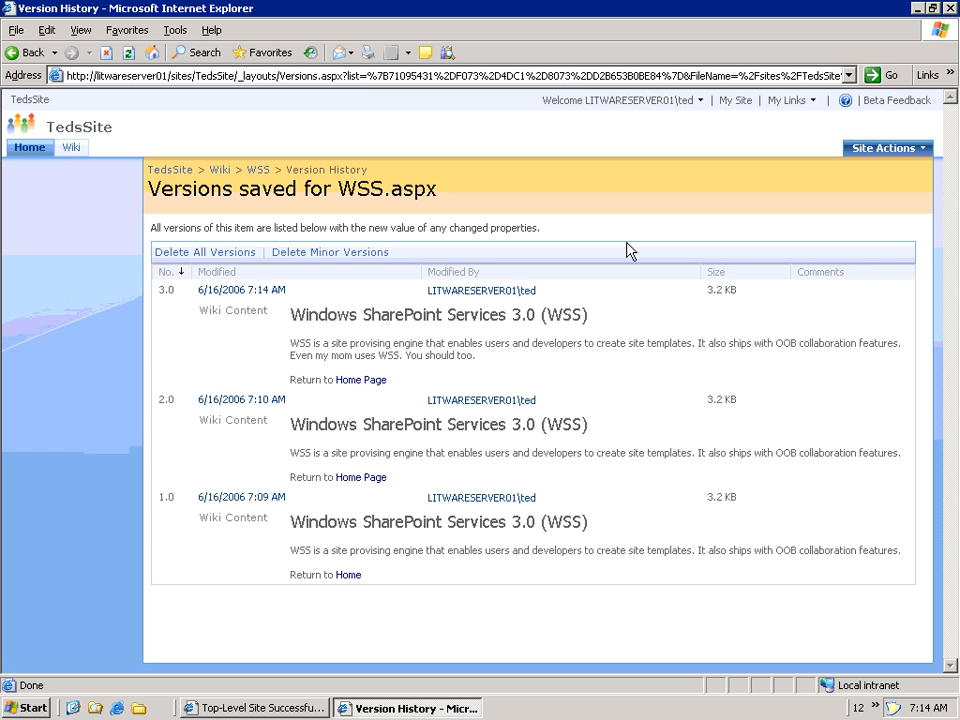
mouse_move(561, 381)
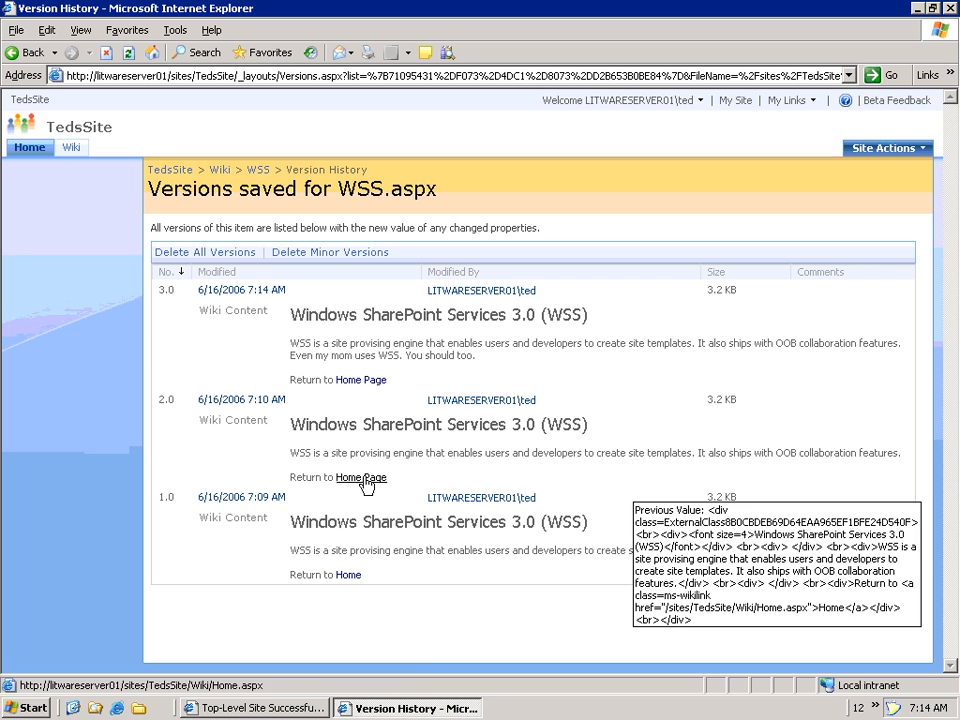
mouse_move(253, 497)
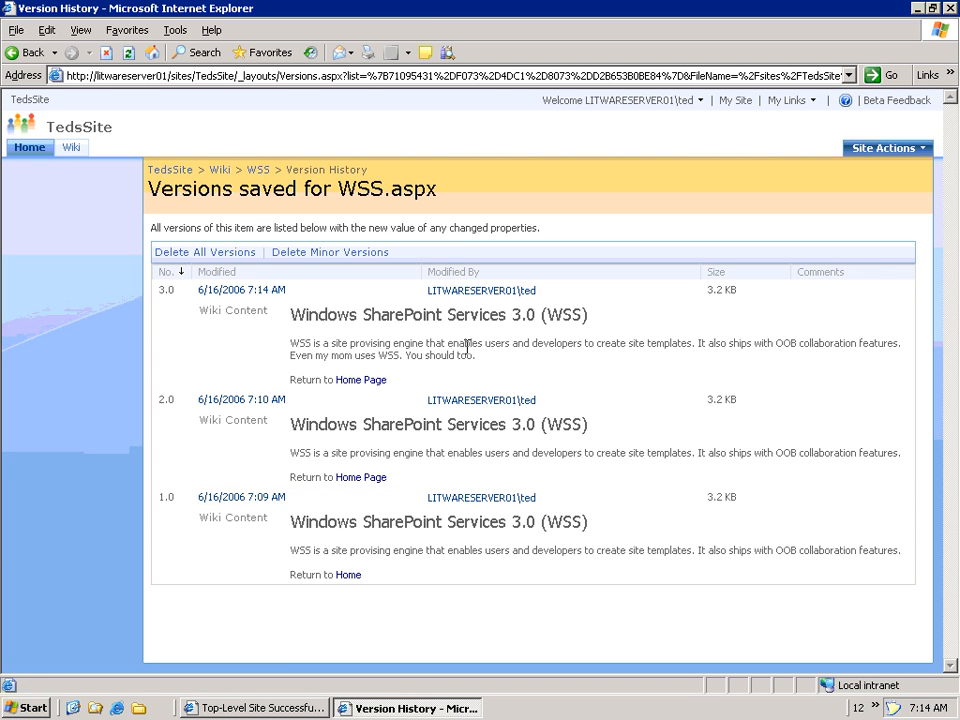
mouse_move(289, 404)
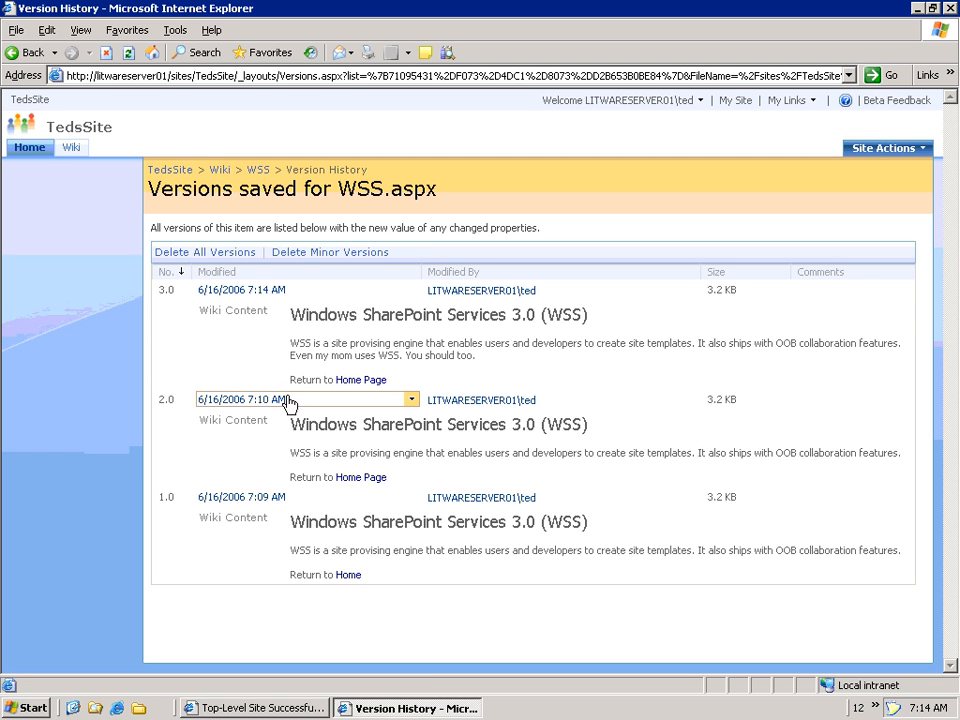
left_click(412, 401)
left_click(388, 447)
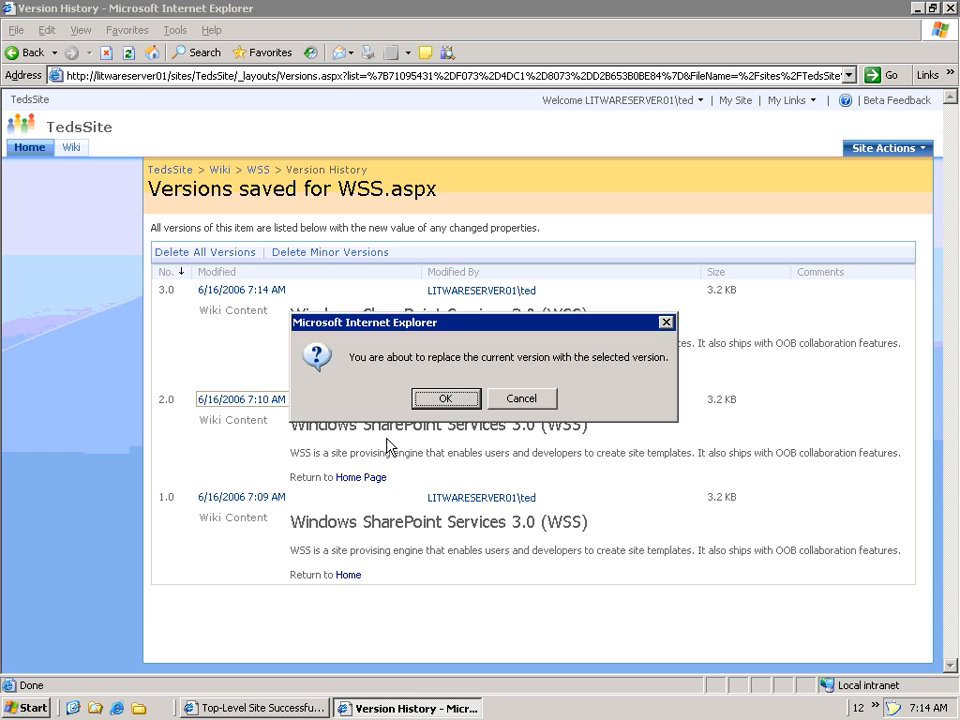
left_click(444, 398)
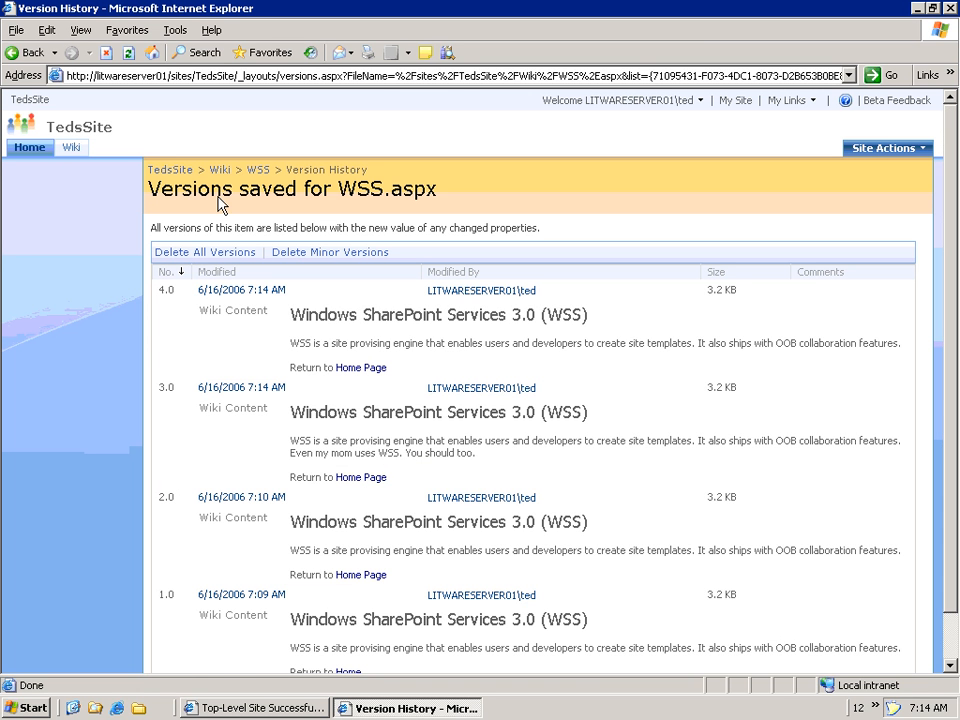
left_click(165, 176)
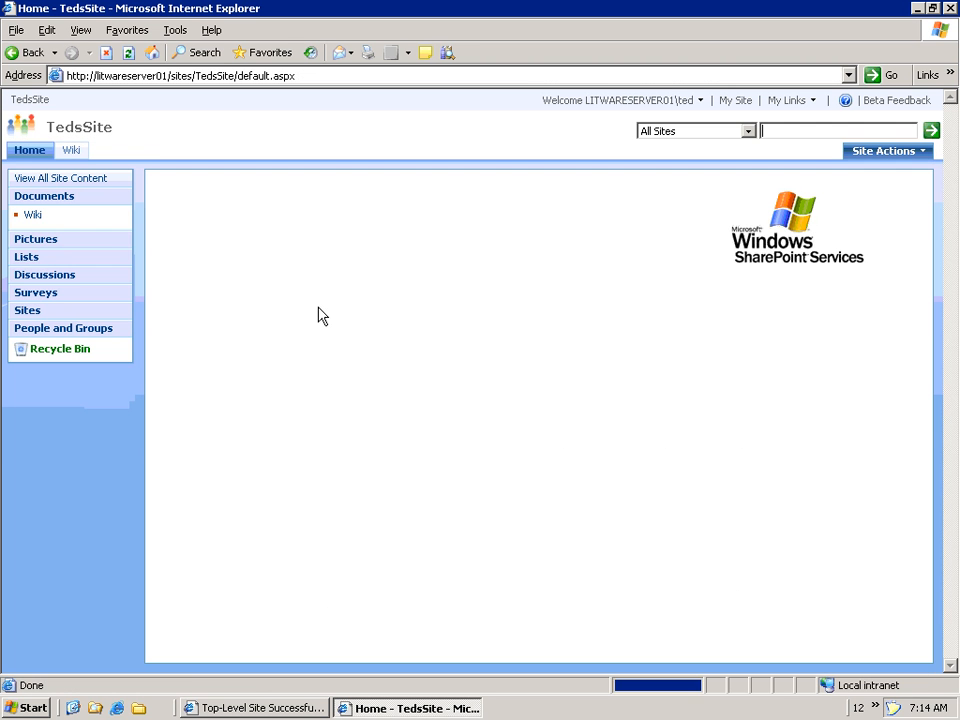
- Open the WSS page from the Wiki tab to confirm the restored text, then return to the wiki Home
left_click(71, 148)
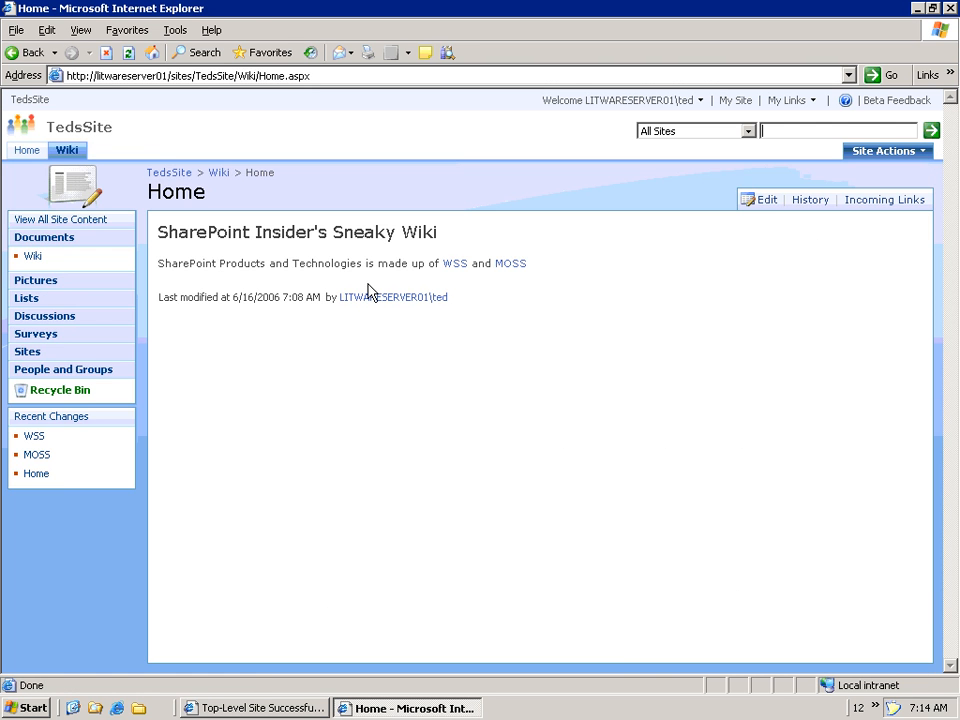
left_click(450, 264)
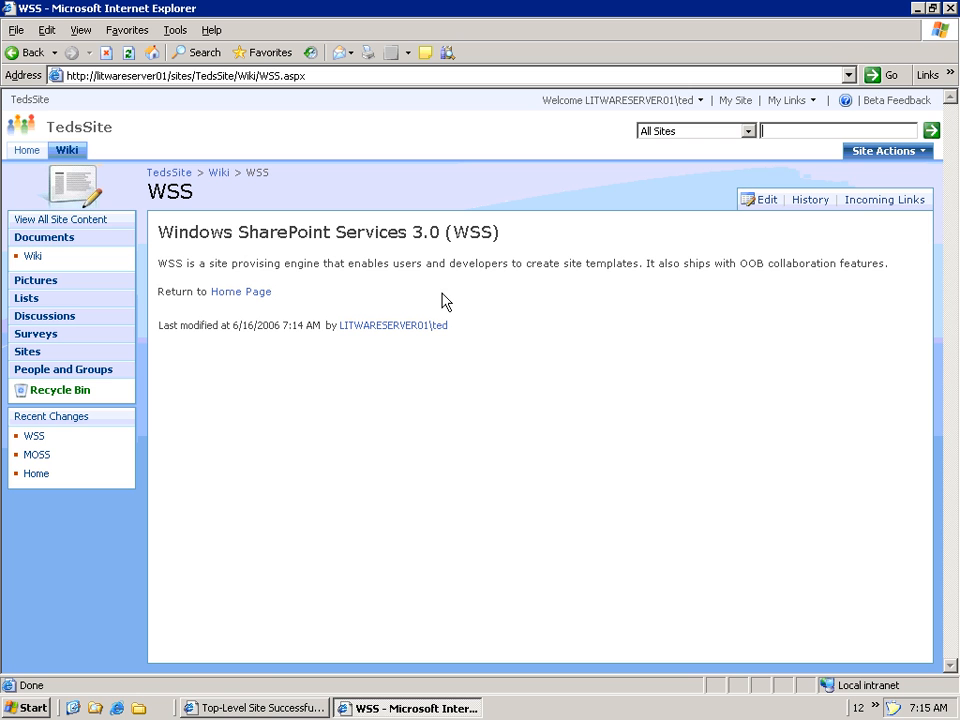
left_click(68, 154)
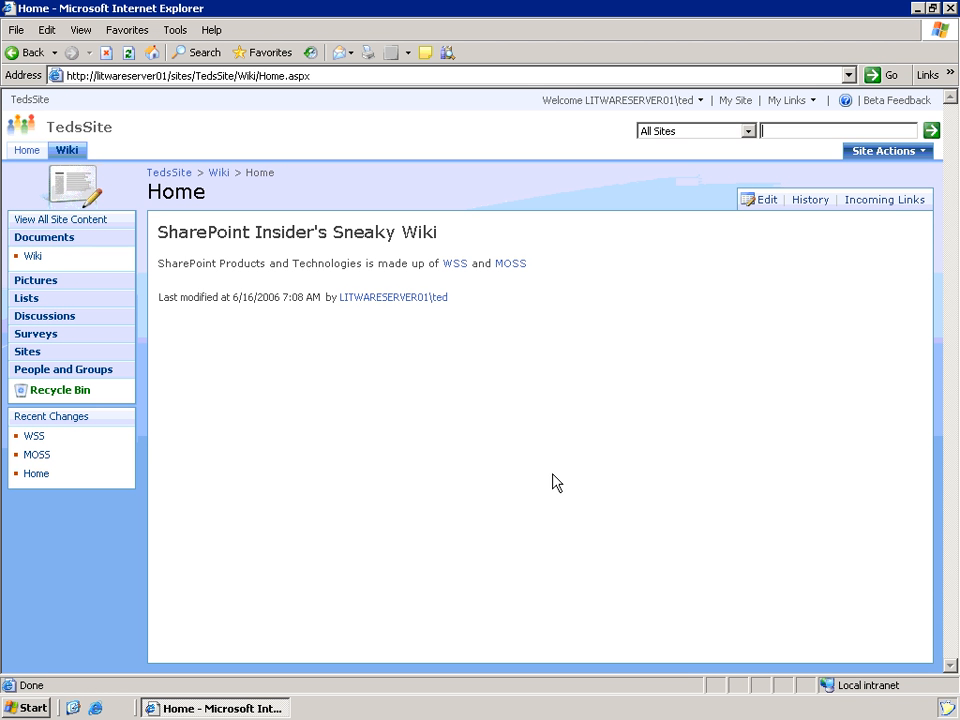
- Open the new site form via Site Actions > Create > Sites and Workspaces
left_click(922, 155)
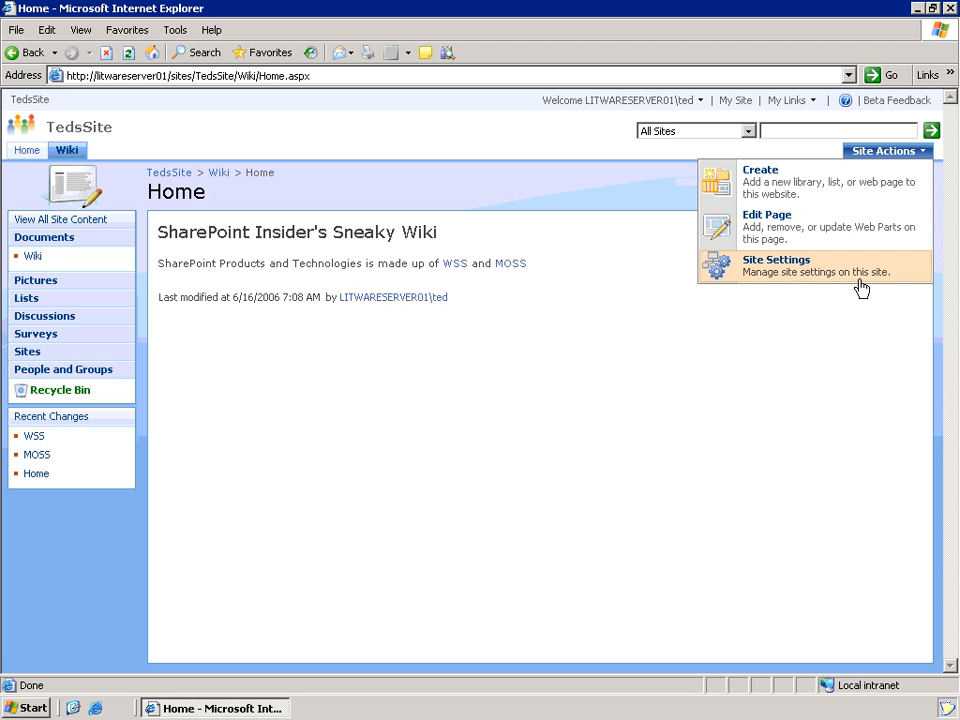
left_click(845, 187)
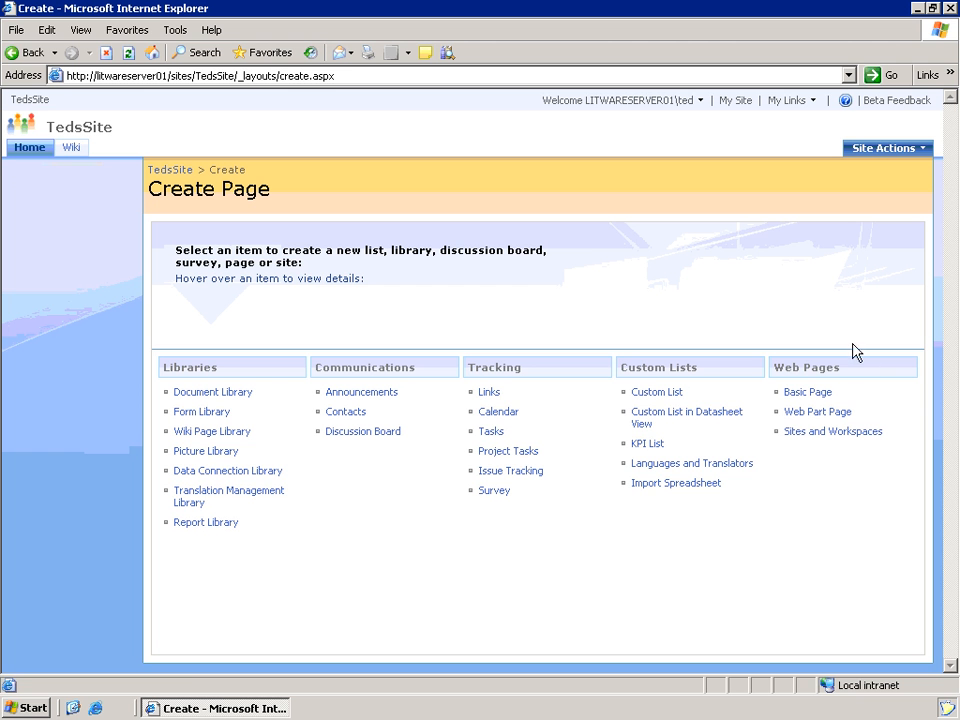
left_click(820, 436)
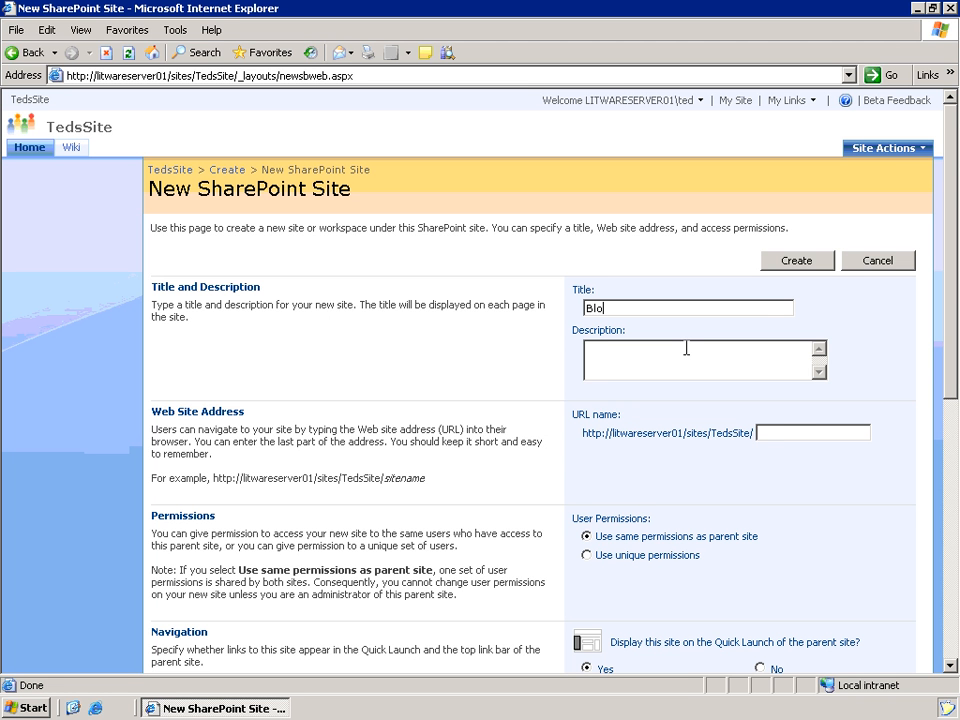
- Enter Blog as the title and URL name and select the Blog template
type("Blog")
left_click(782, 435)
type("B")
scroll(782, 430, "down", 2)
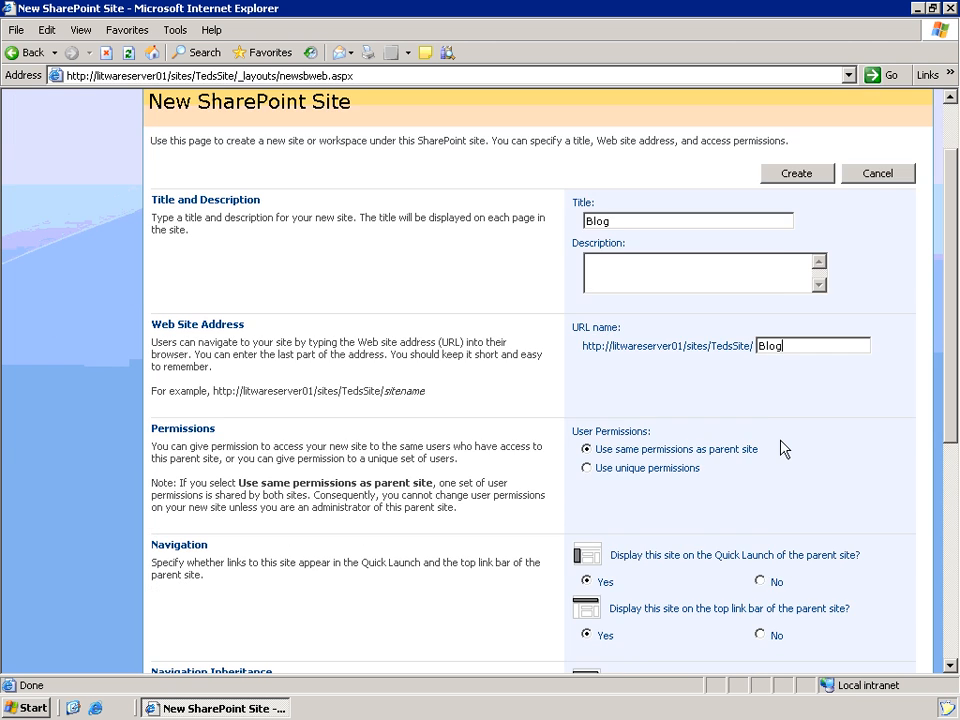
scroll(782, 447, "down", 2)
scroll(700, 440, "down", 2)
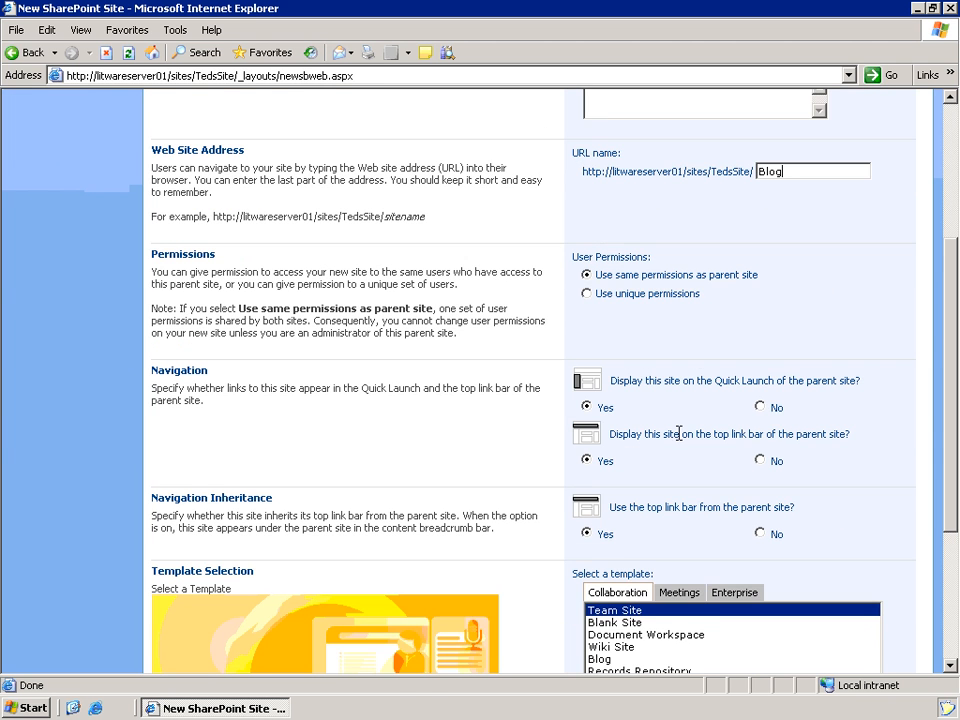
scroll(611, 392, "down", 2)
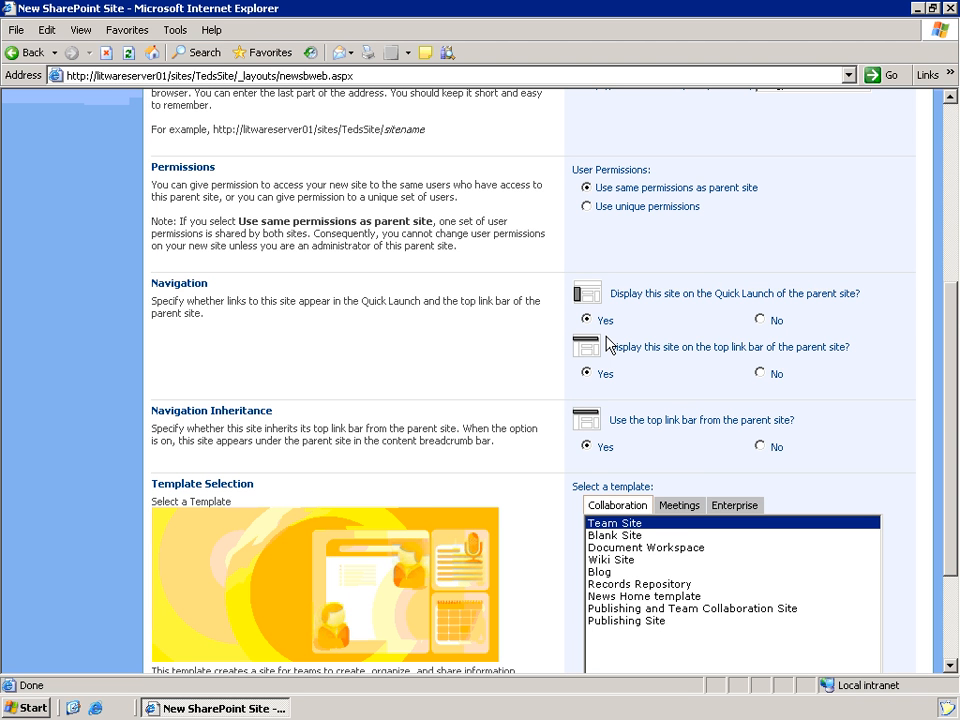
scroll(628, 368, "down", 2)
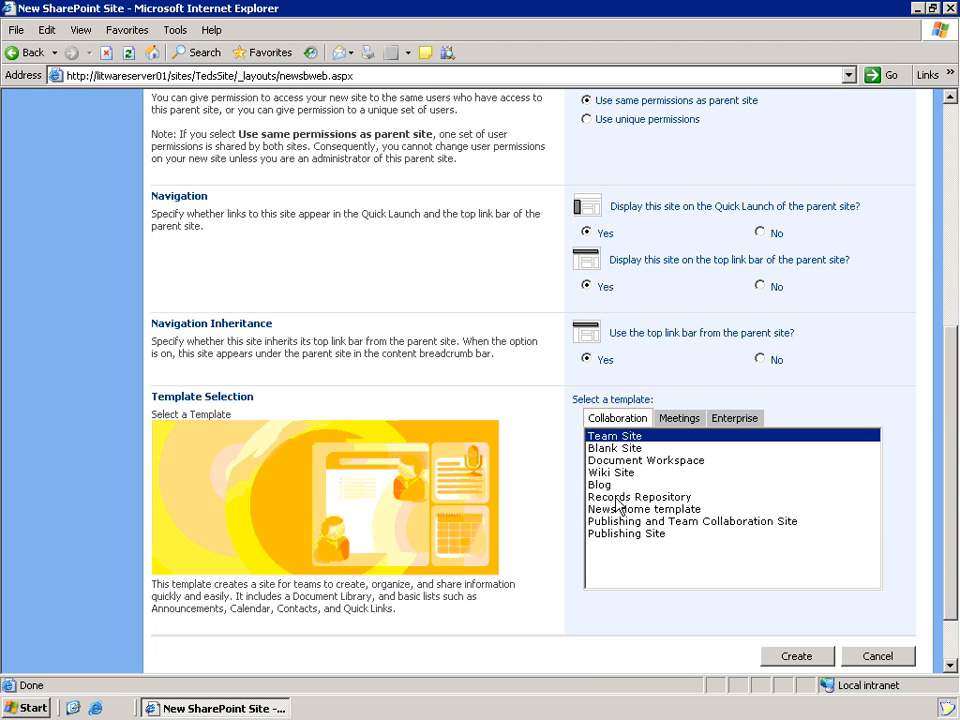
left_click(605, 485)
scroll(579, 454, "down", 1)
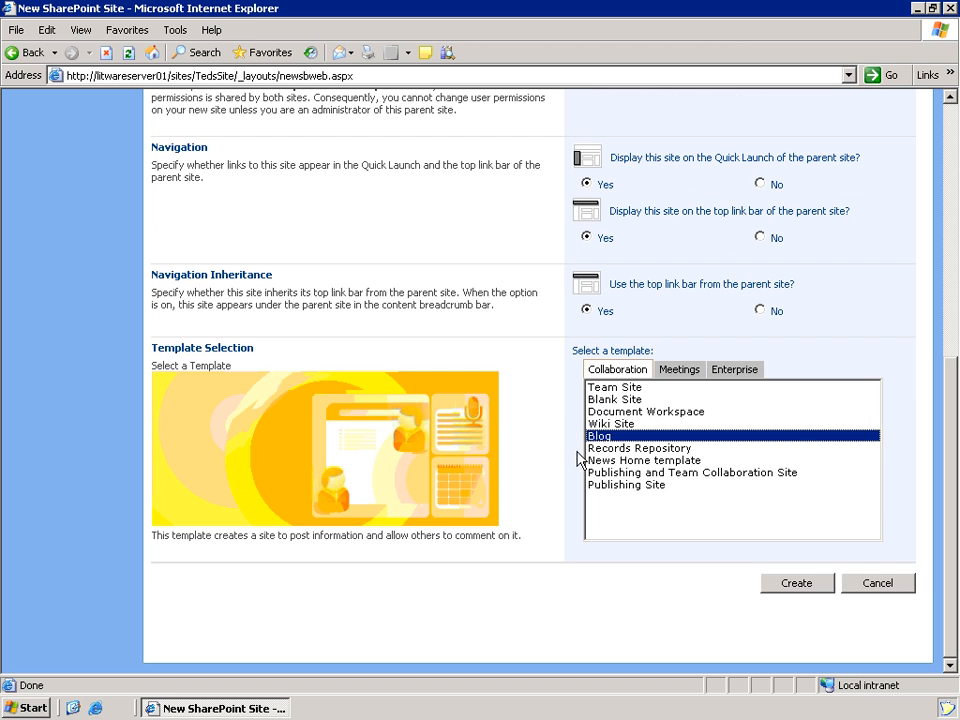
- Create the Blog subsite, then visit the Home, Wiki and new Blog tabs to confirm it
left_click(797, 584)
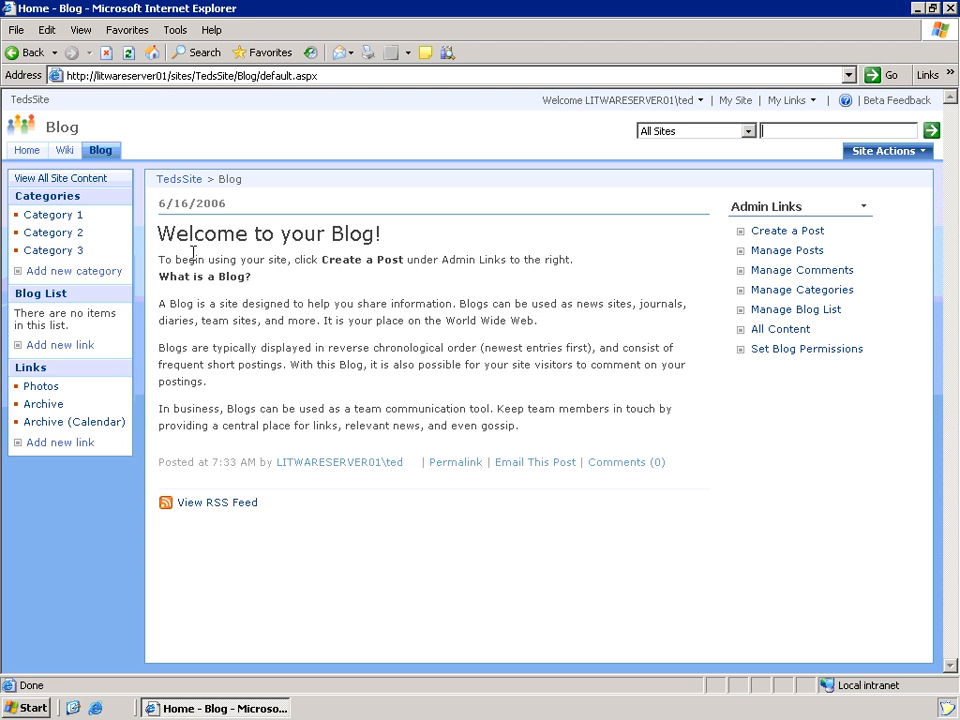
left_click(30, 153)
left_click(73, 152)
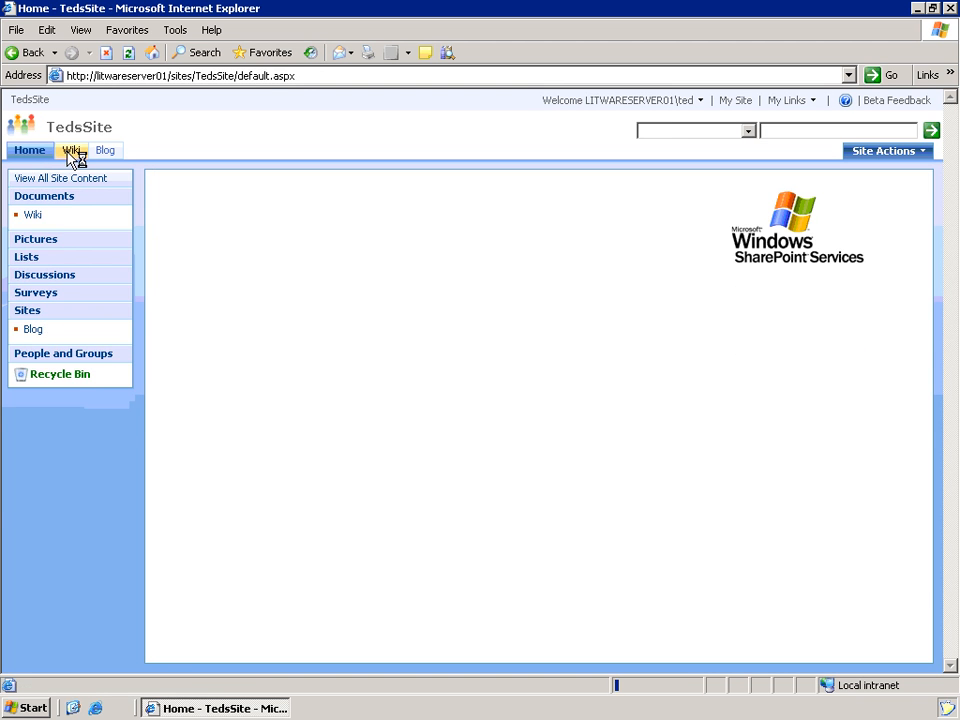
left_click(105, 152)
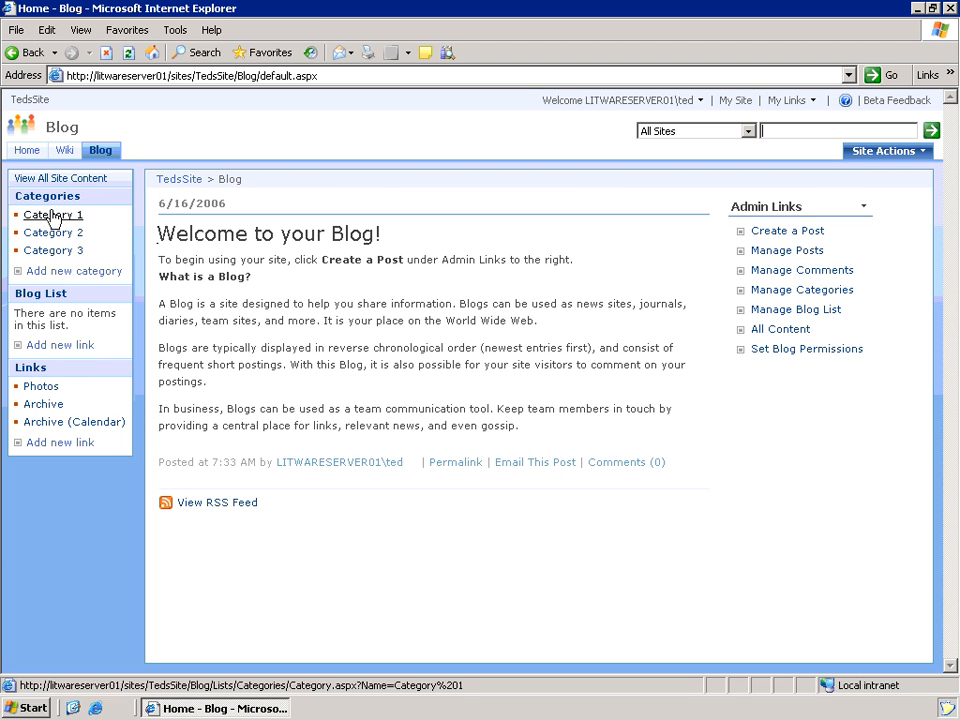
- Delete the default Category 3, Category 2 and Category 1 from the blog's categories
left_click(797, 293)
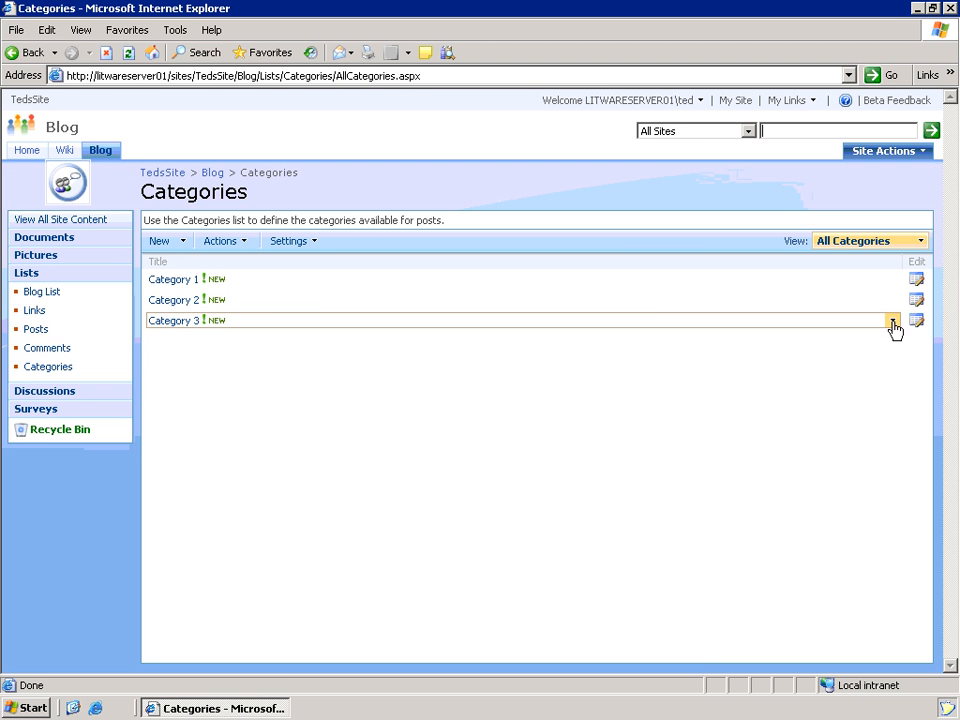
left_click(892, 321)
left_click(825, 400)
left_click(443, 400)
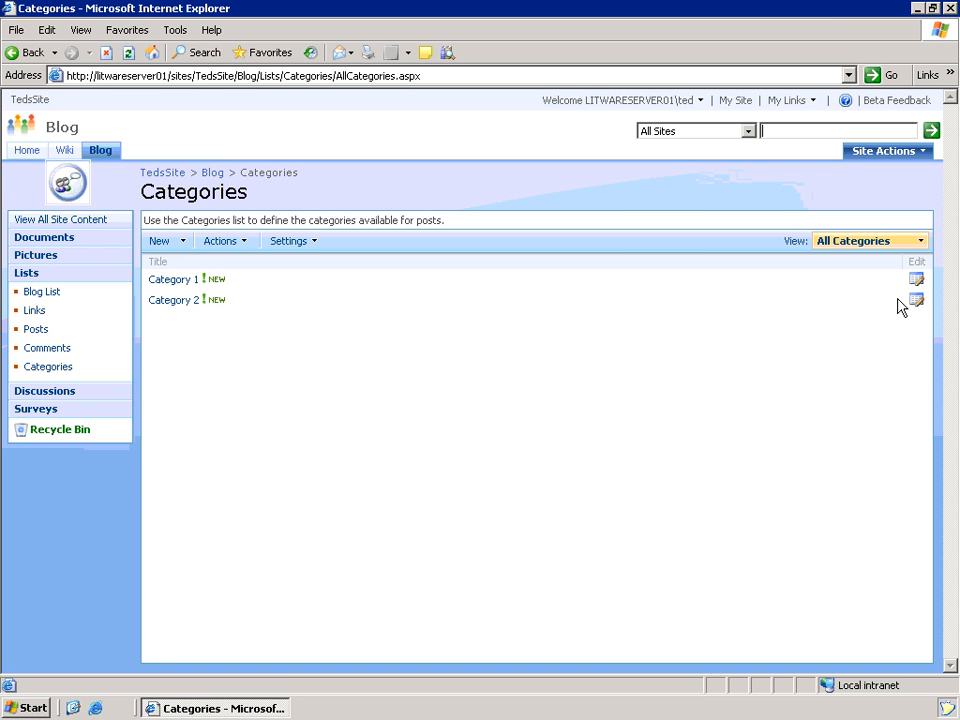
left_click(891, 300)
left_click(822, 381)
left_click(443, 400)
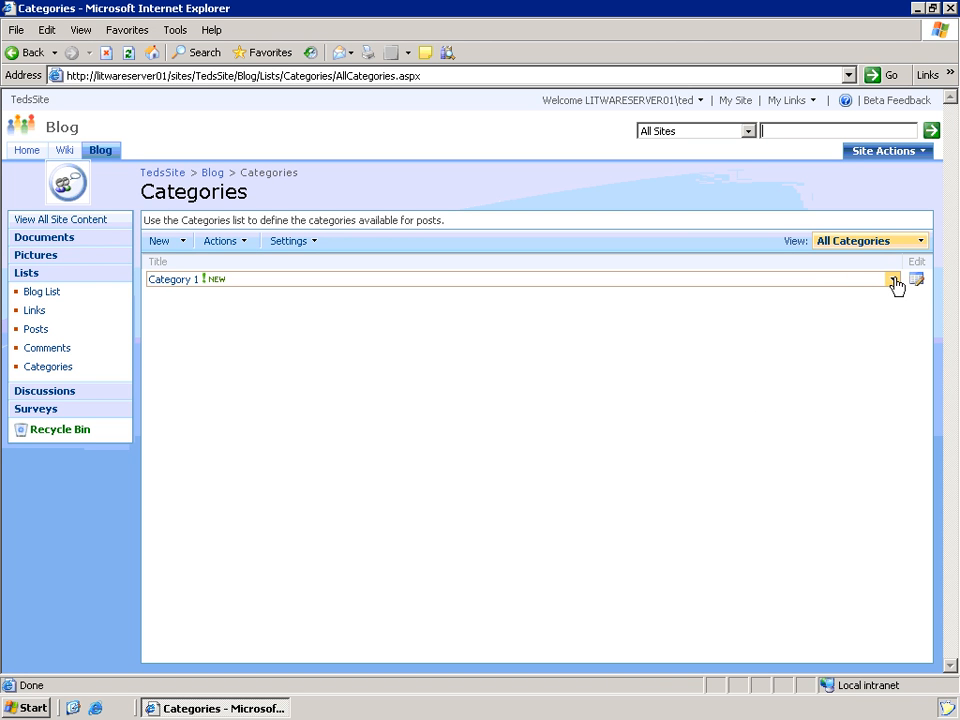
left_click(891, 279)
left_click(800, 359)
left_click(439, 398)
- Add the new categories Technical and Personal, then return to the Blog home page
left_click(157, 242)
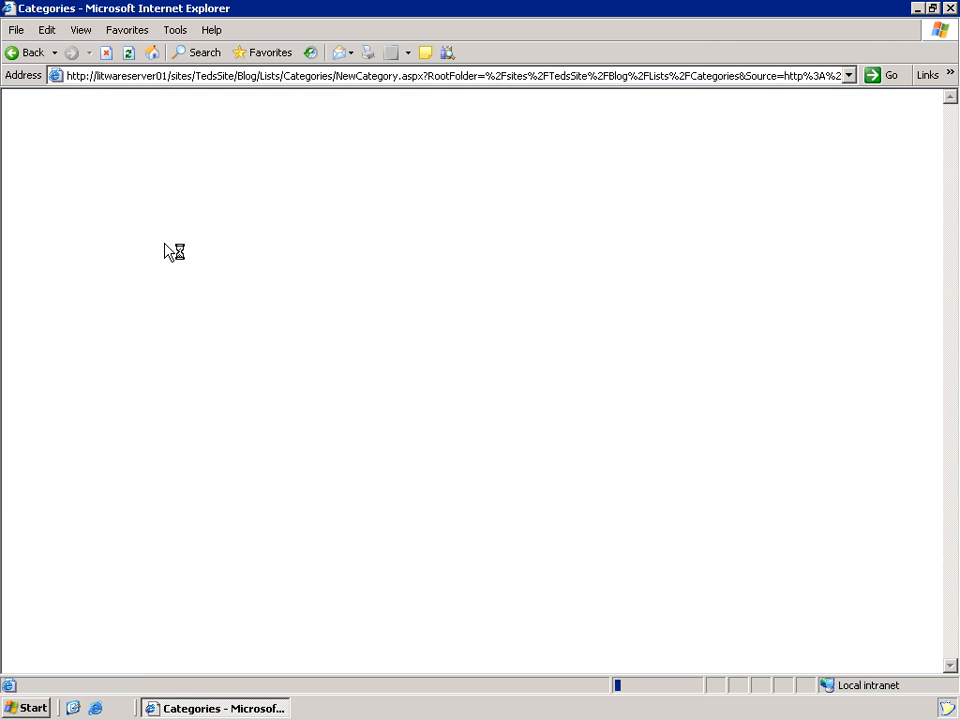
left_click(371, 296)
type("Technical")
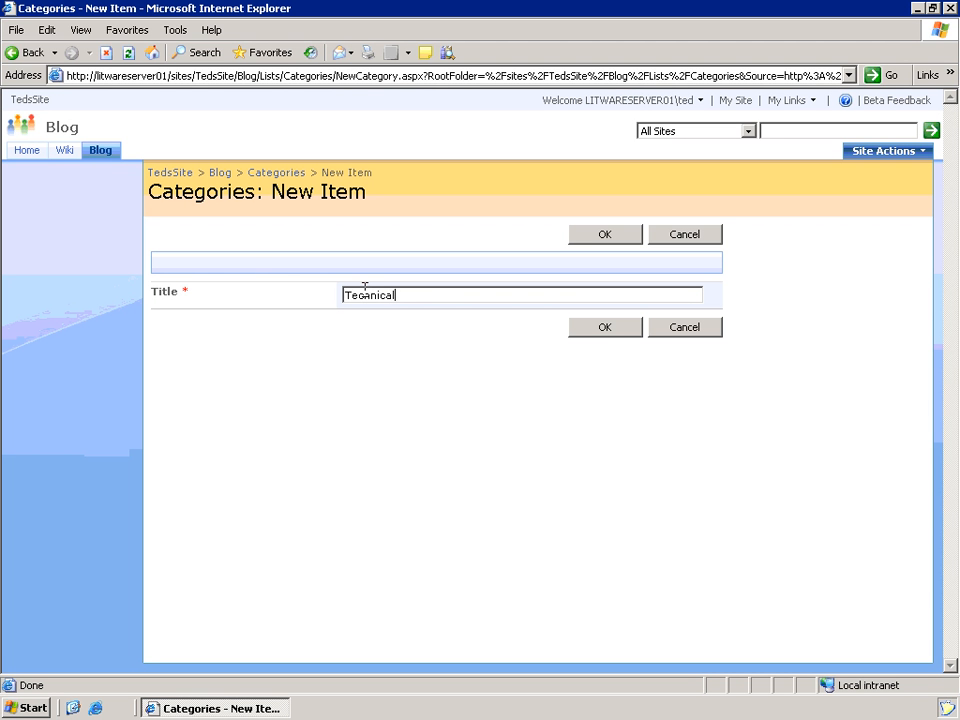
left_click(604, 327)
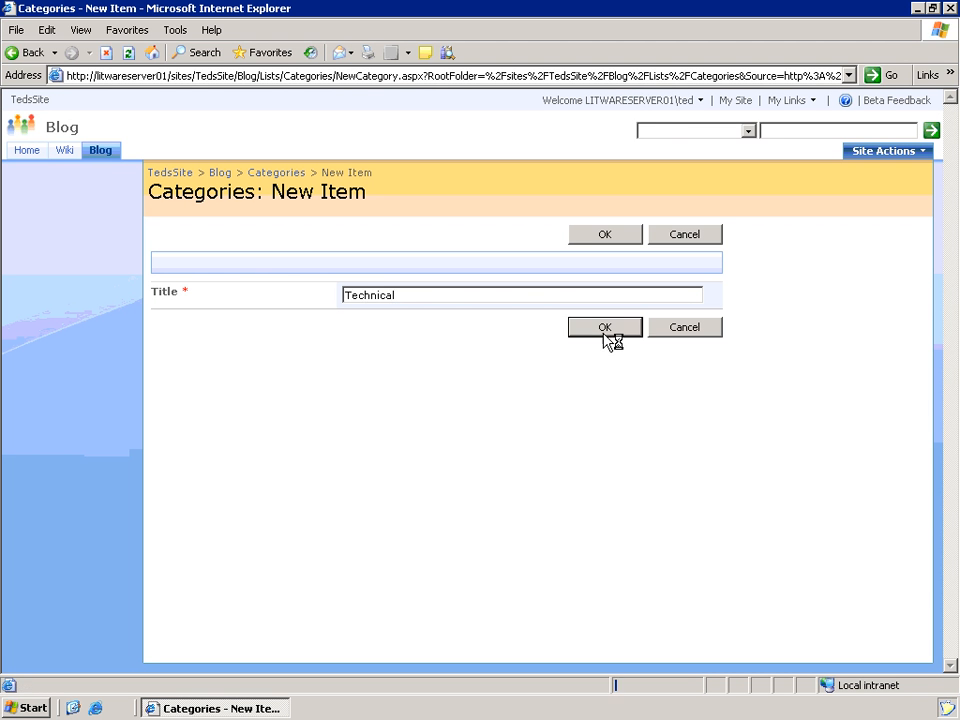
left_click(166, 245)
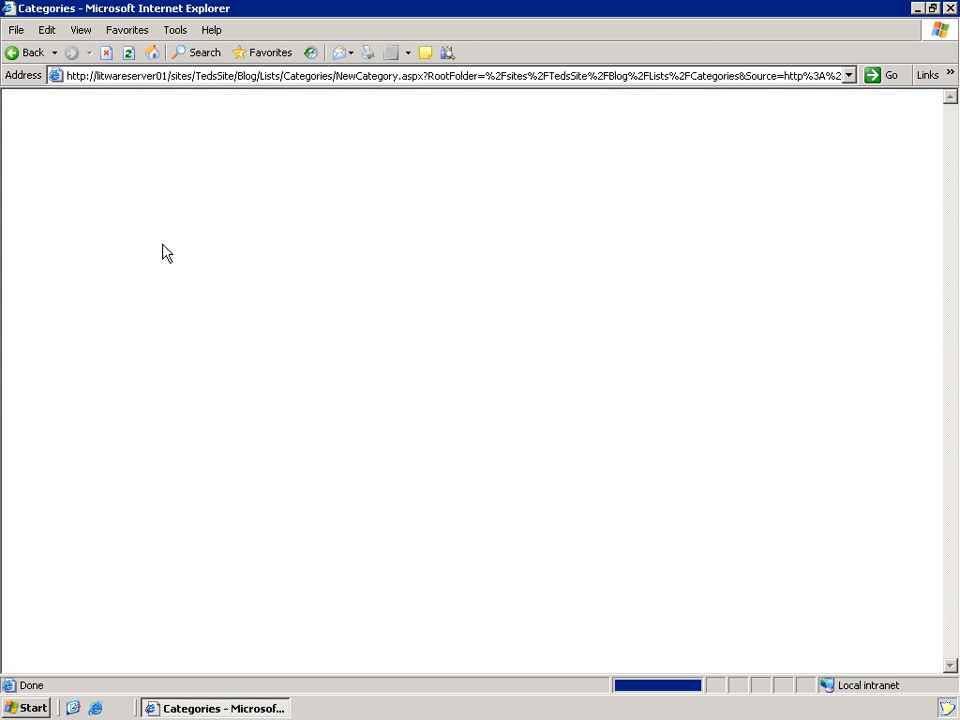
left_click(348, 295)
type("Personal")
left_click(603, 328)
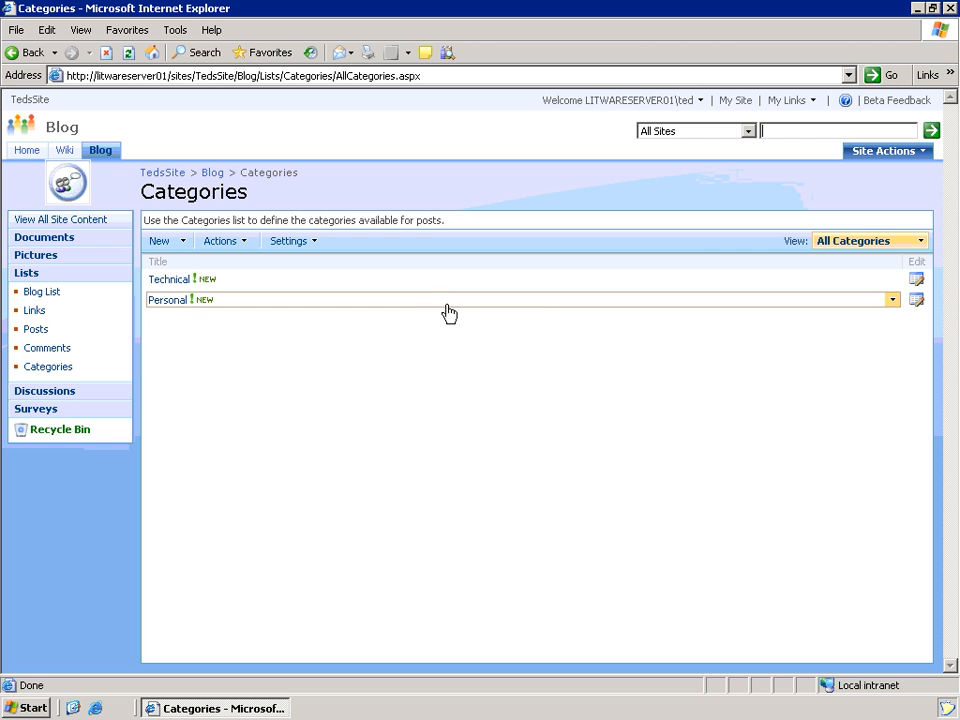
left_click(102, 152)
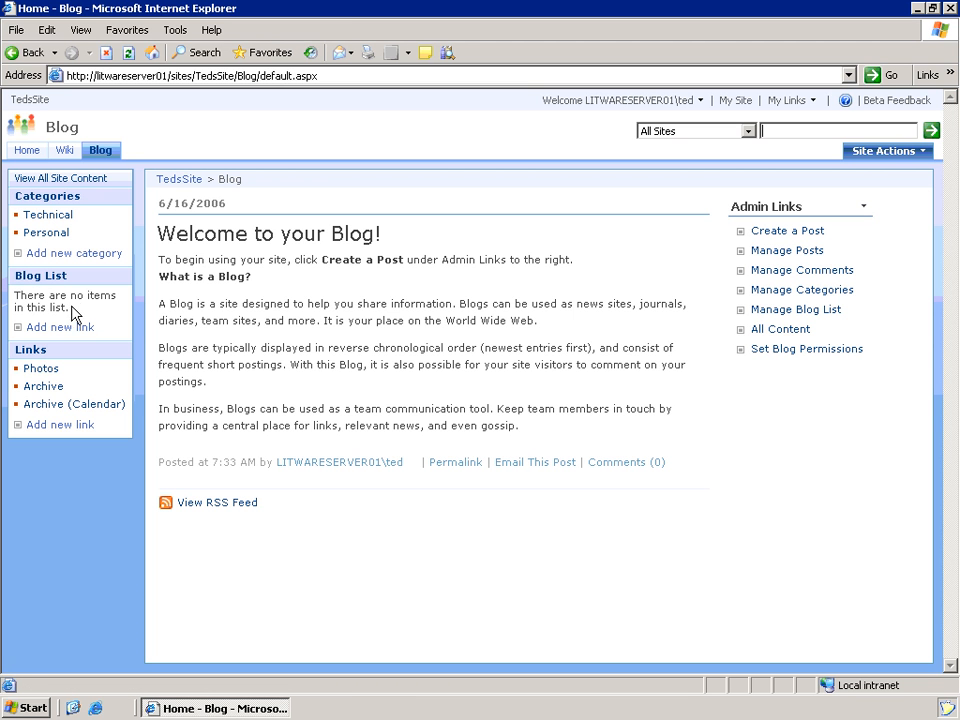
left_click(826, 312)
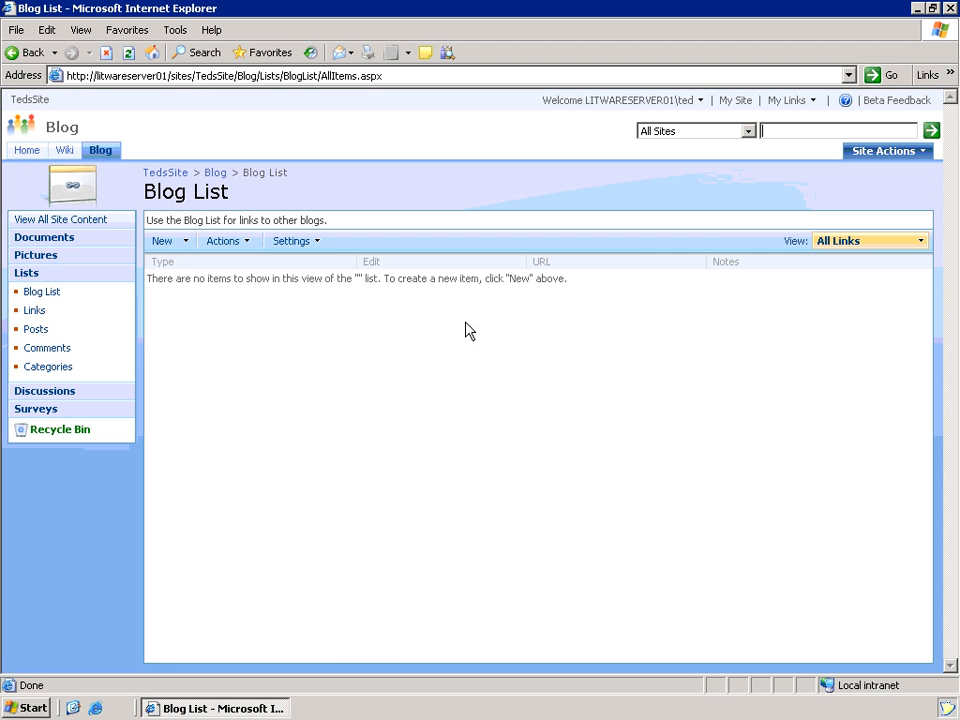
left_click(160, 242)
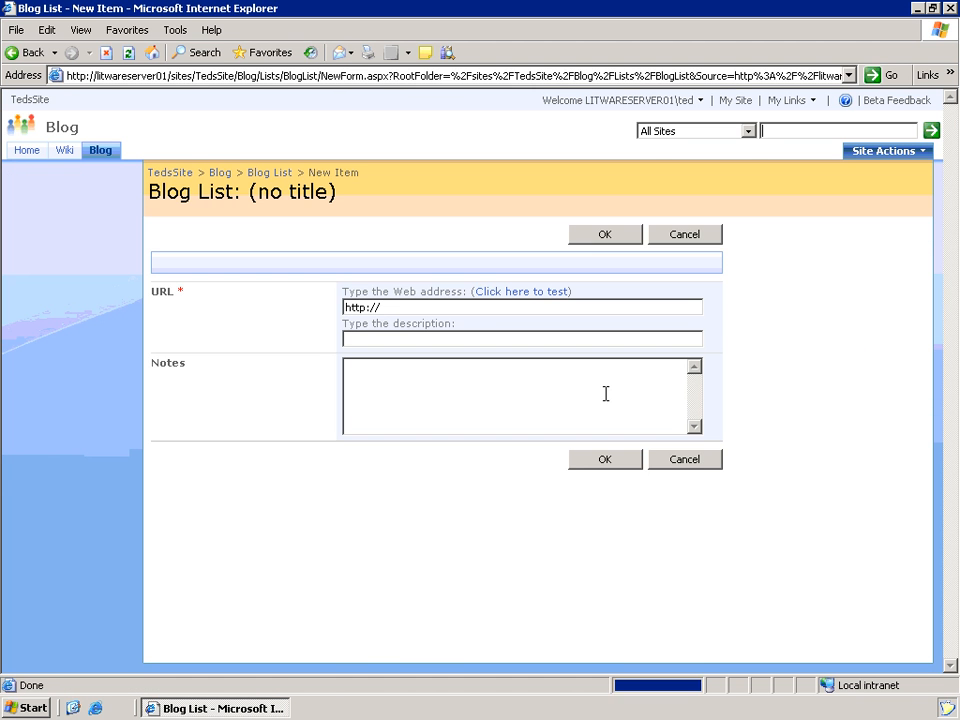
left_click(414, 311)
type("blogs")
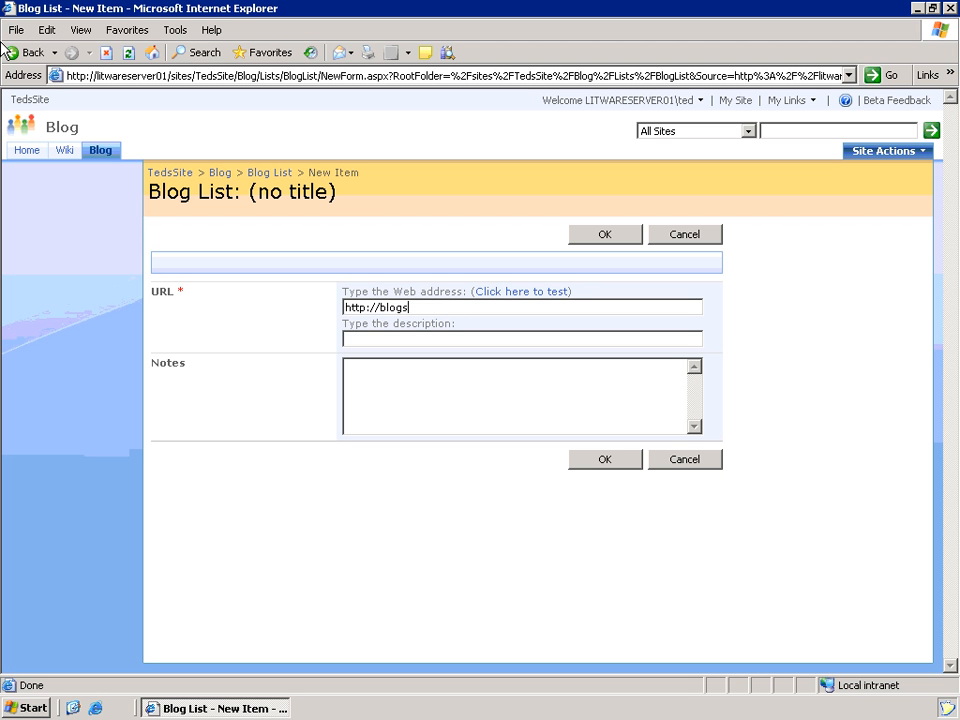
type(".msdn.com/mikefitz")
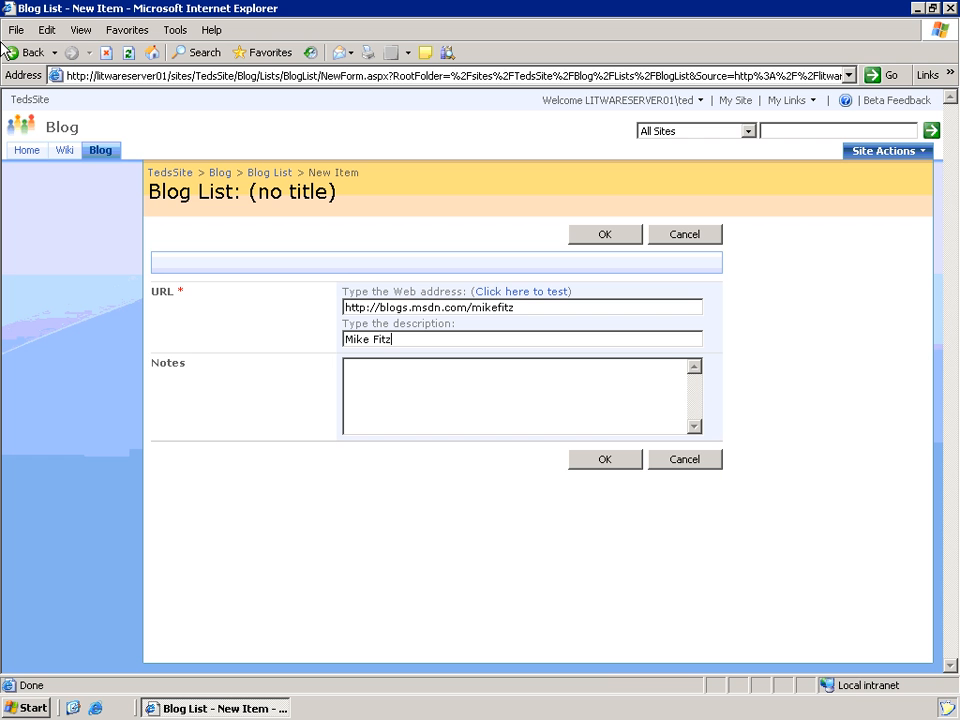
left_click(608, 461)
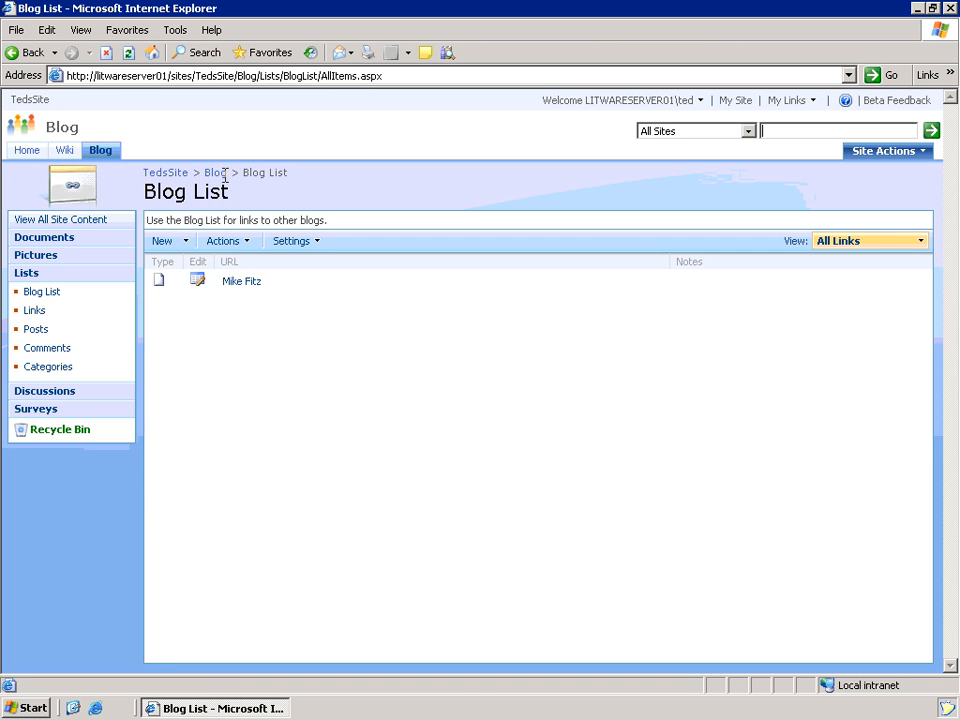
left_click(101, 152)
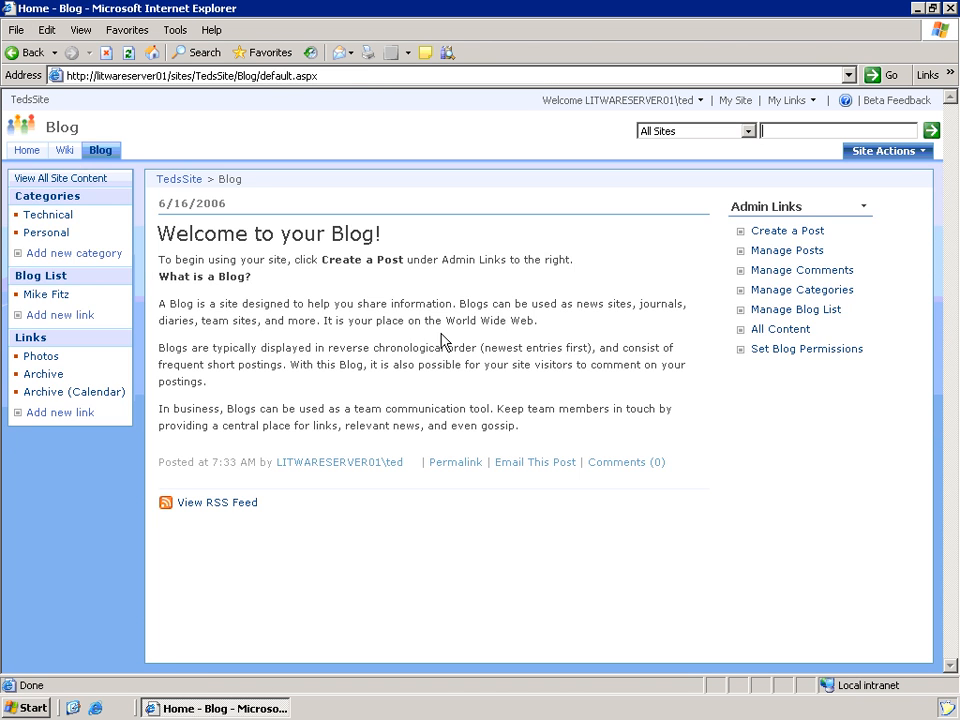
left_click(53, 297)
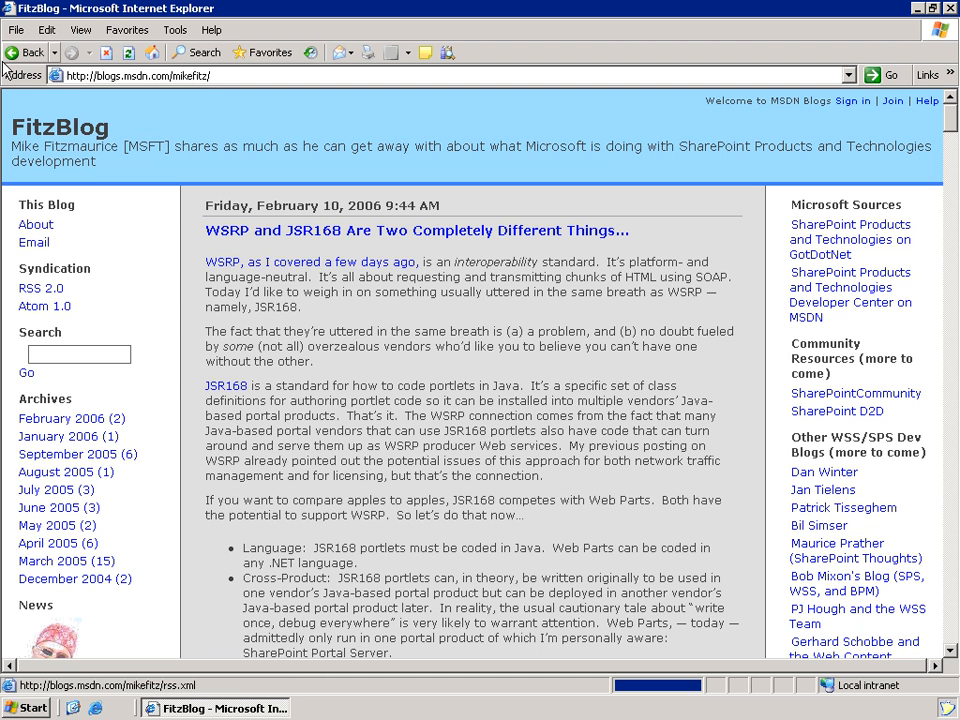
left_click(14, 53)
scroll(135, 433, "down", 2)
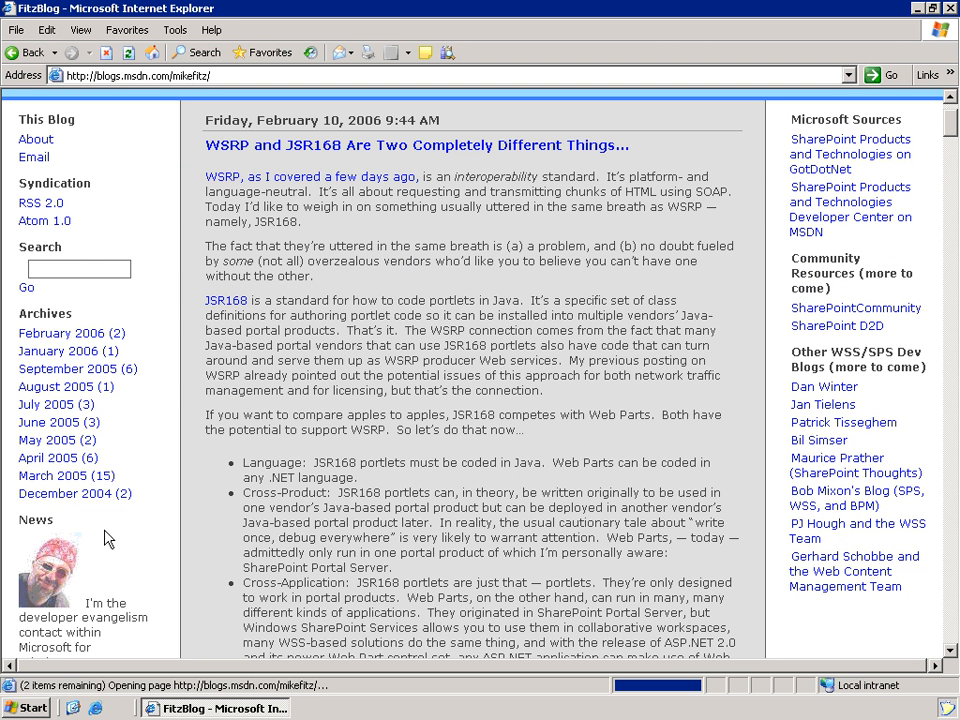
left_click(17, 59)
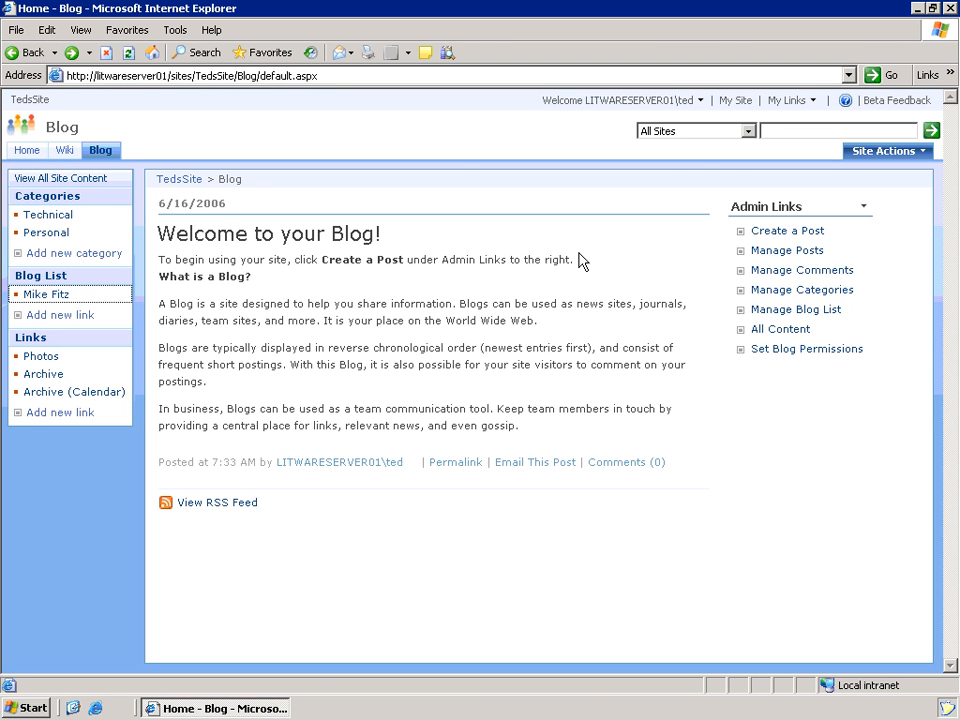
- Delete the 'Welcome to your Blog!' post from Manage Posts and go back to the Blog
left_click(788, 251)
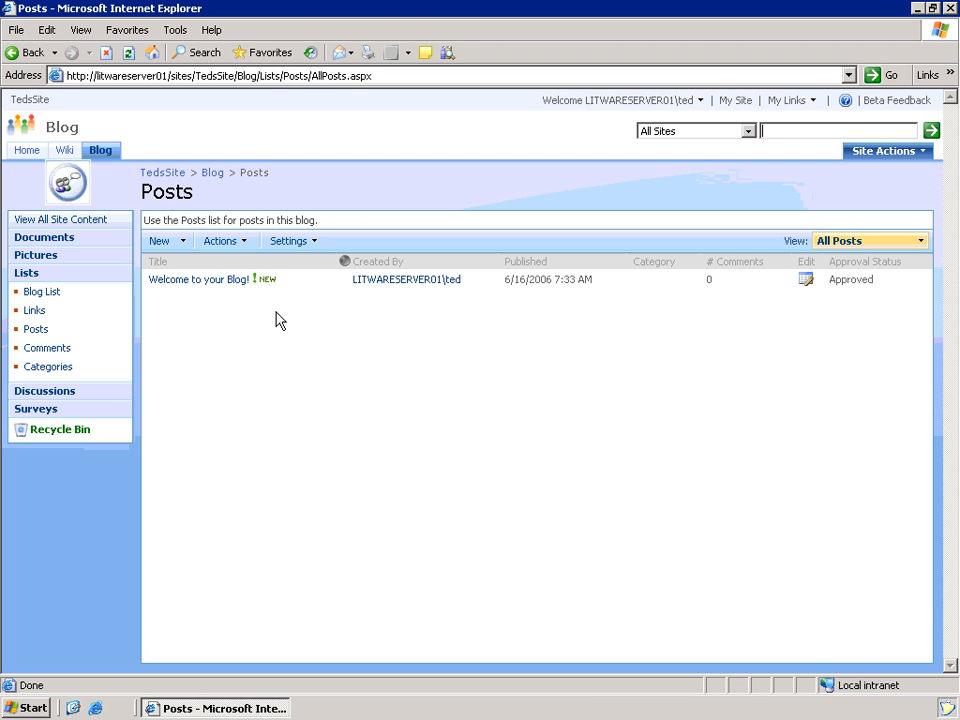
left_click(327, 281)
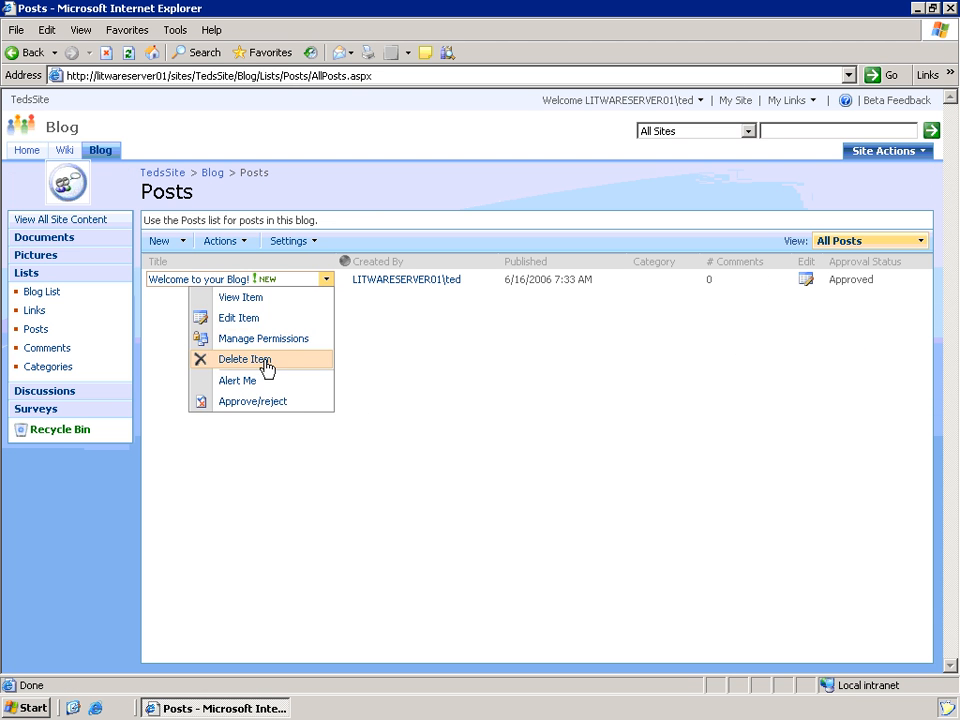
left_click(267, 368)
left_click(444, 400)
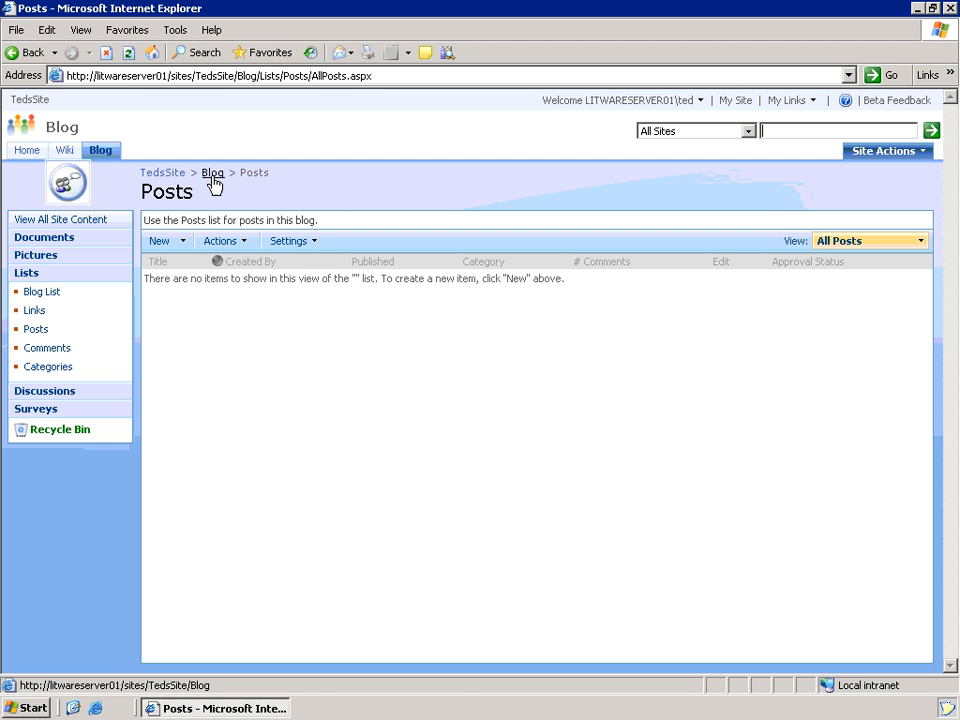
left_click(101, 151)
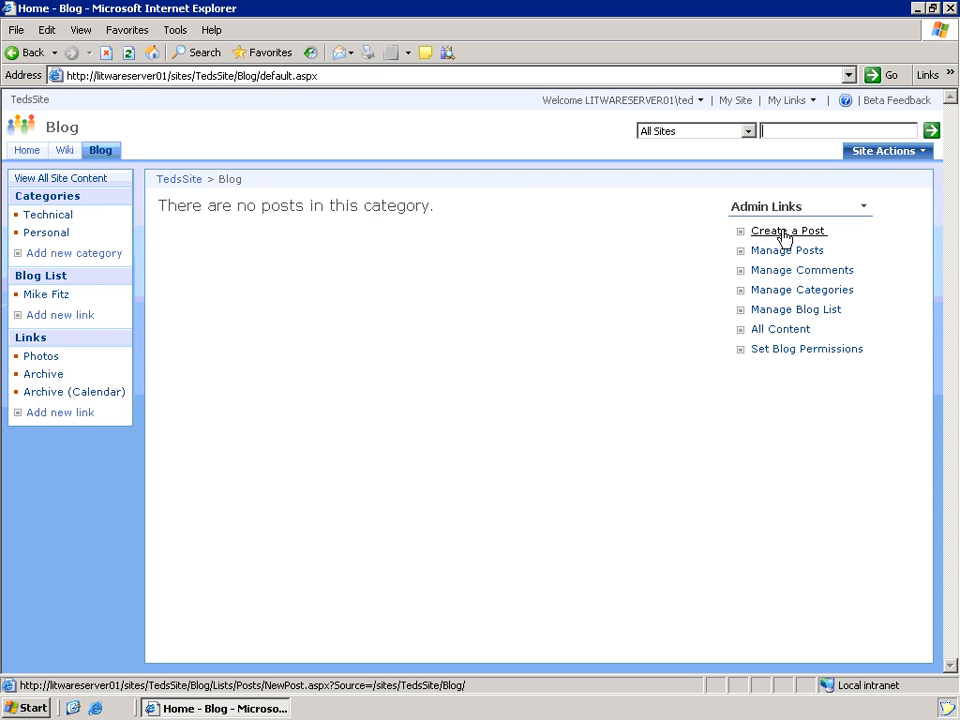
- Write a new post titled 'My First blog entry!' with body 'Hi mom. Look at me. I am a blogger!'
left_click(786, 236)
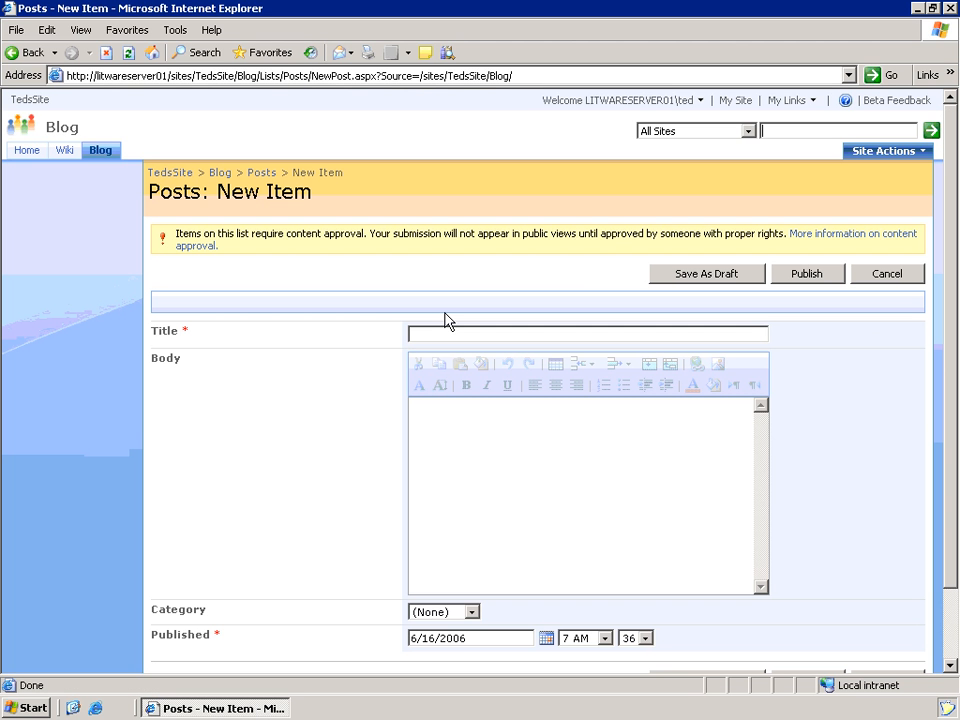
type("My First blog entery")
key("BackSpace")
key("BackSpace")
key("BackSpace")
type("ey")
key("BackSpace")
key("BackSpace")
type("entry!")
key("Tab")
type("Hi mm")
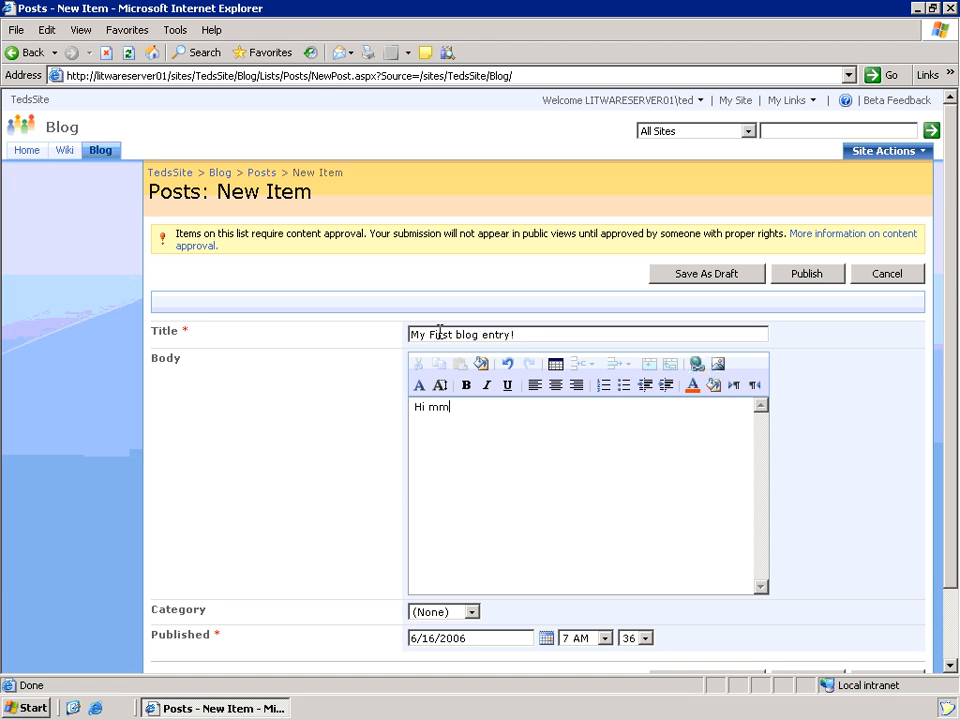
key("BackSpace")
type("om. Look at me. I am a blogge")
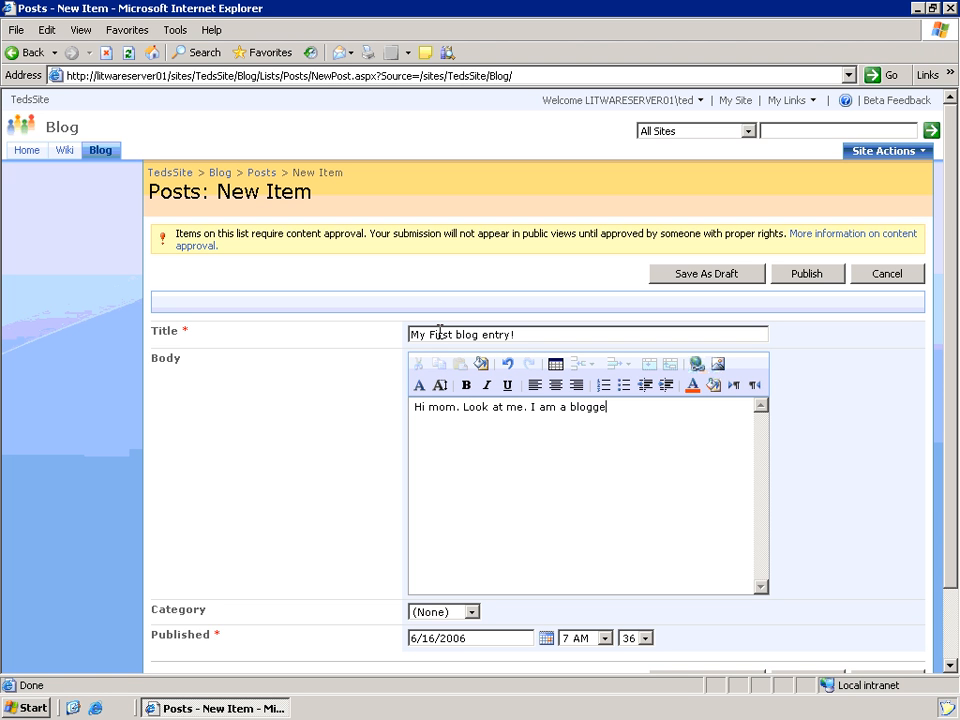
type("r!")
- Make 'blogger' bold and coloured, set the category to Personal, and publish the post
key("Left")
key("ctrl+shift+Left")
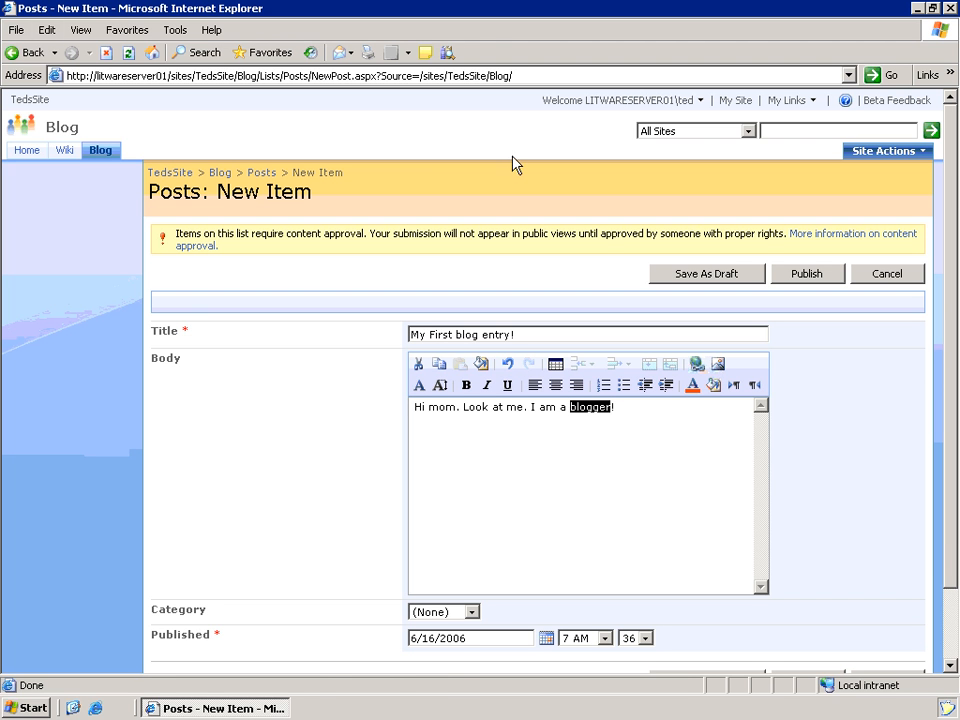
left_click(692, 385)
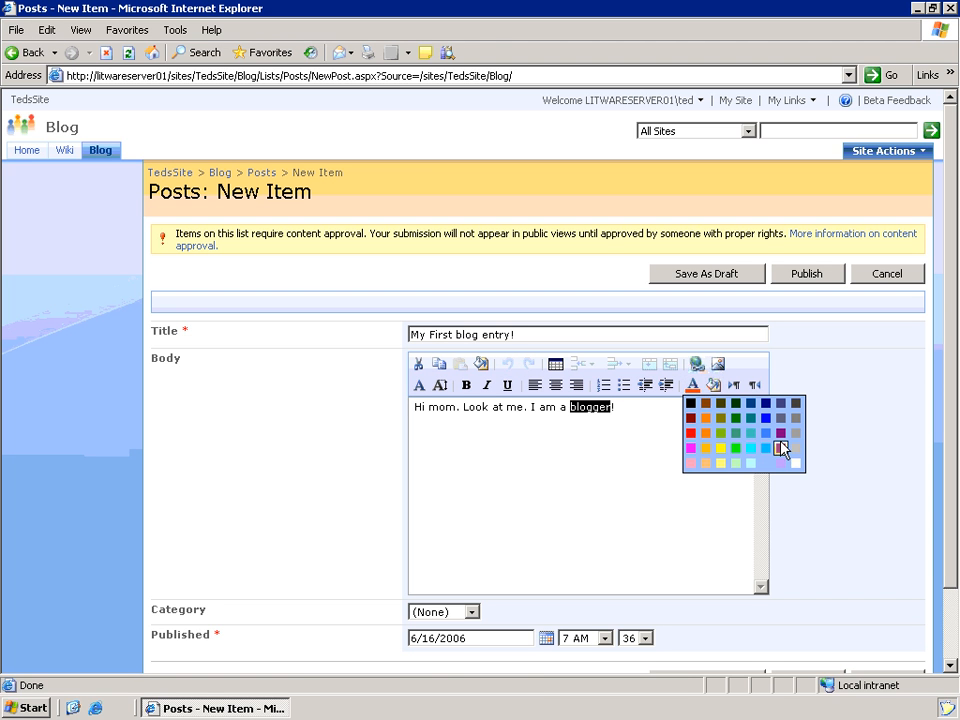
left_click(780, 436)
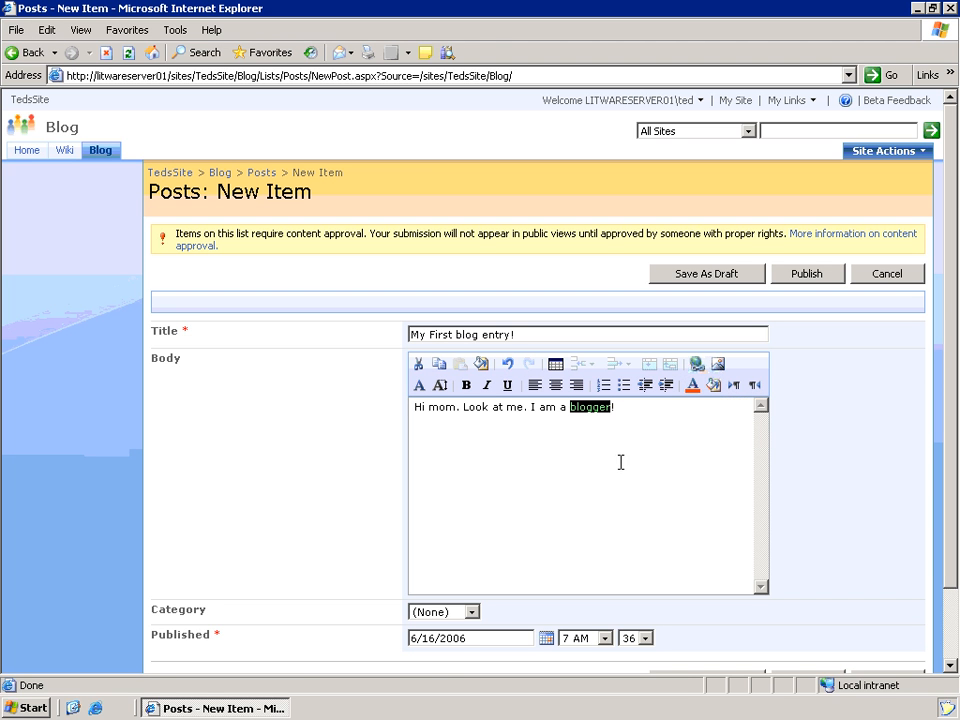
left_click(466, 385)
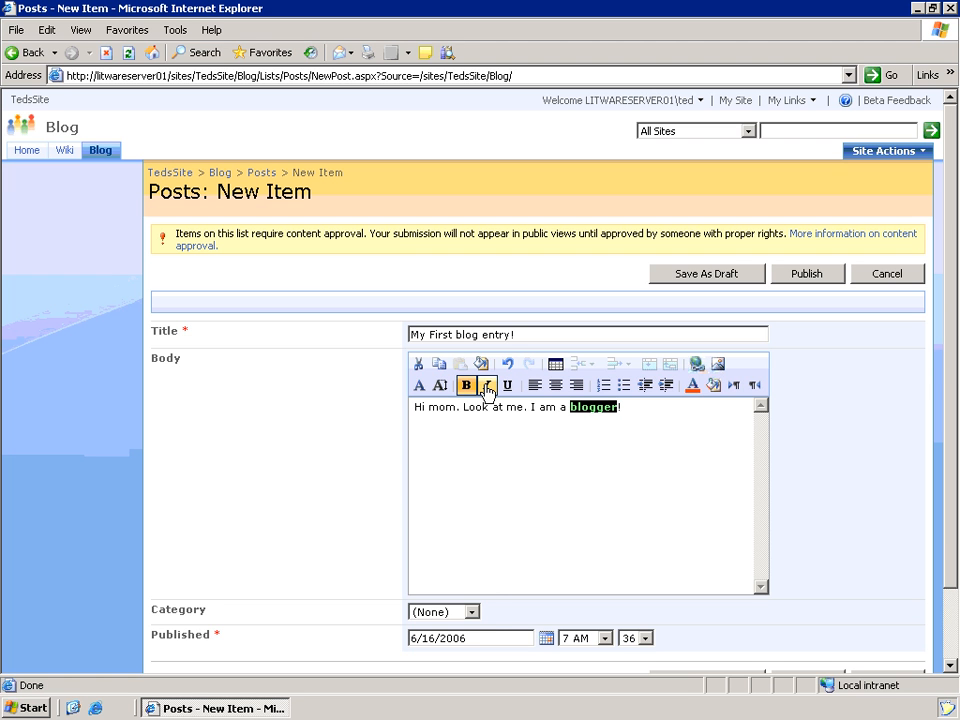
left_click(474, 612)
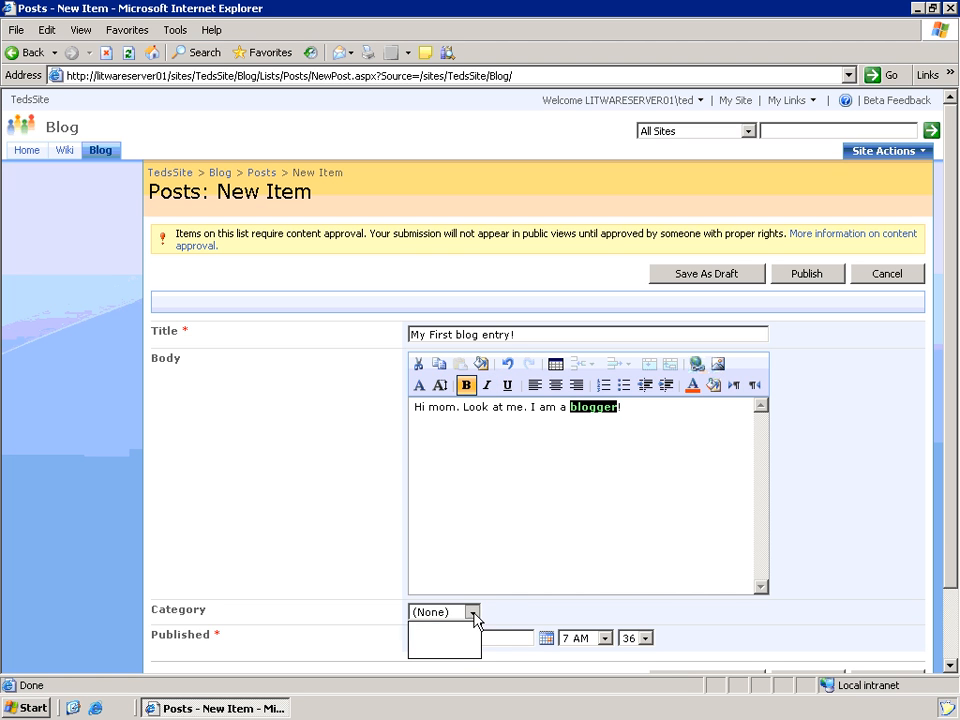
left_click(452, 637)
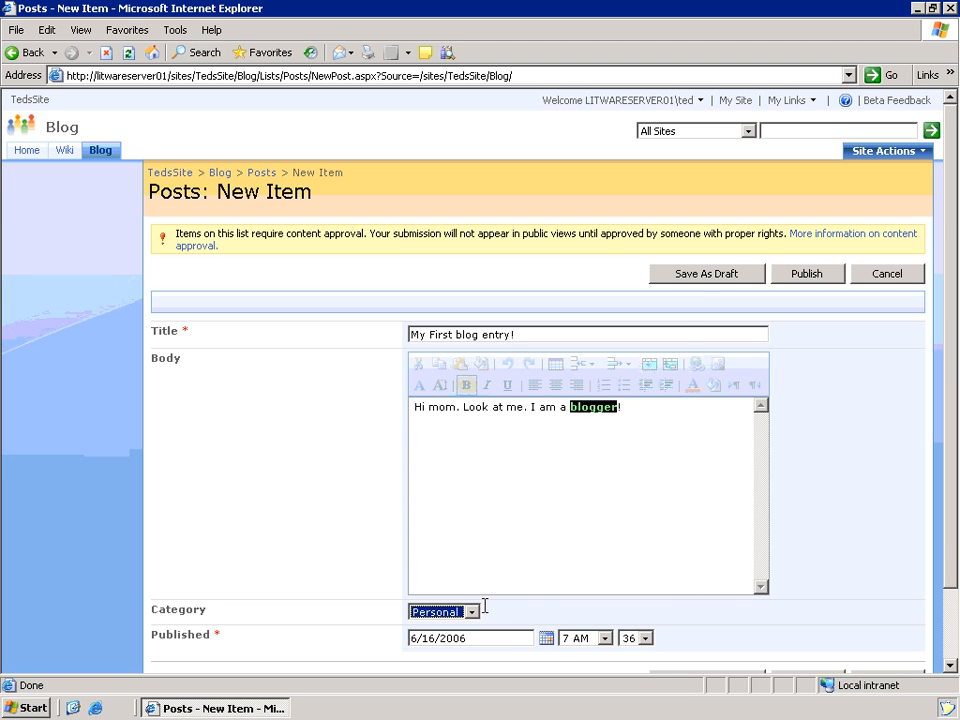
left_click(815, 278)
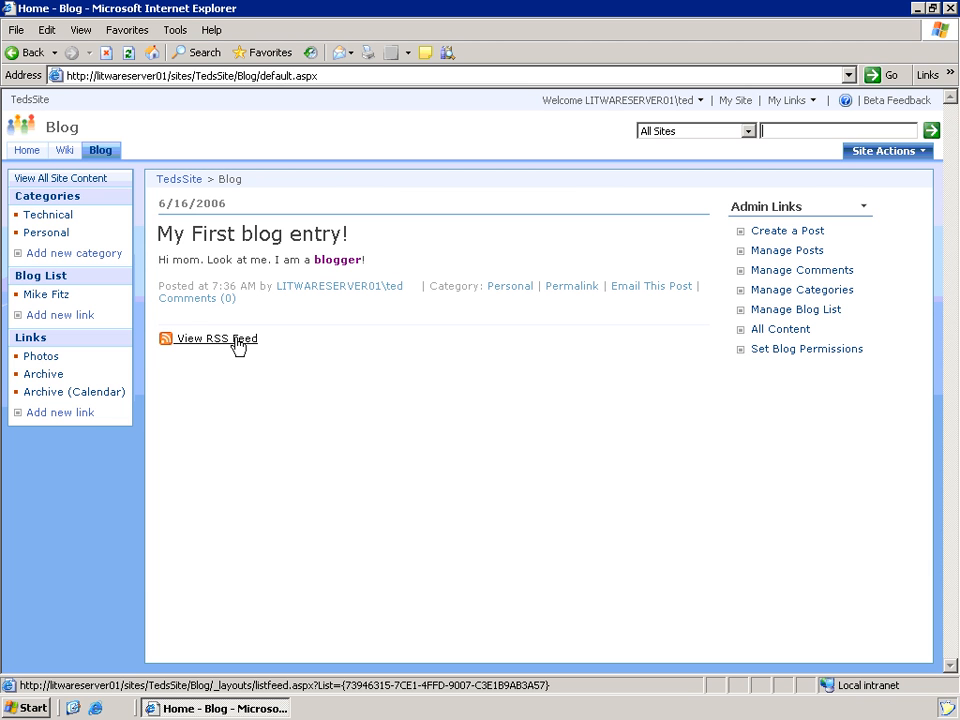
- Open the Posts list from View All Site Content and go to its List Settings
left_click(86, 183)
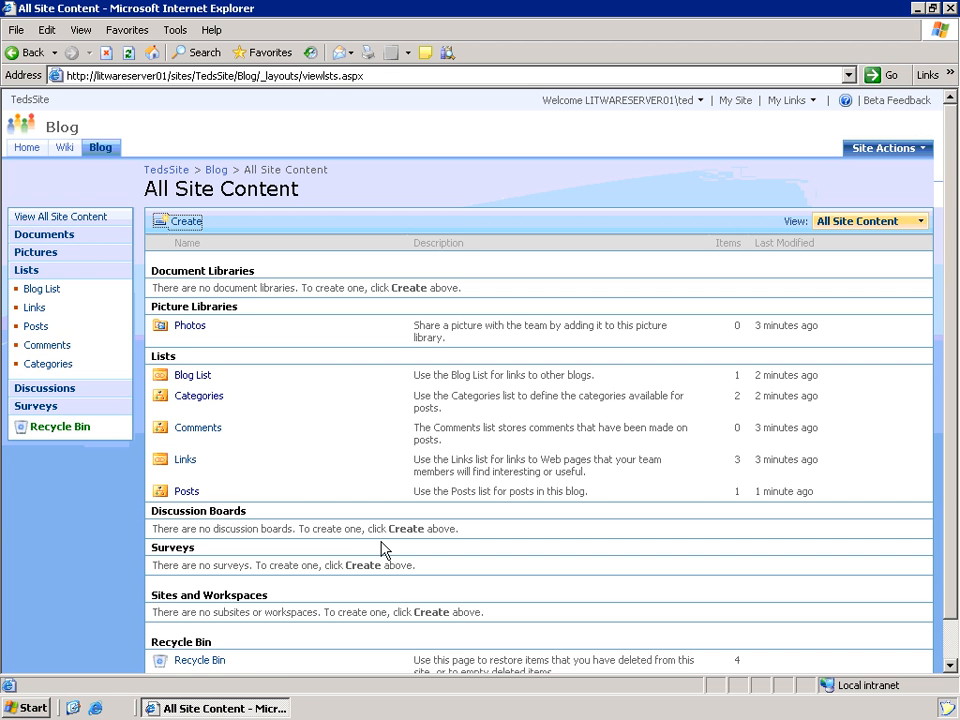
left_click(187, 492)
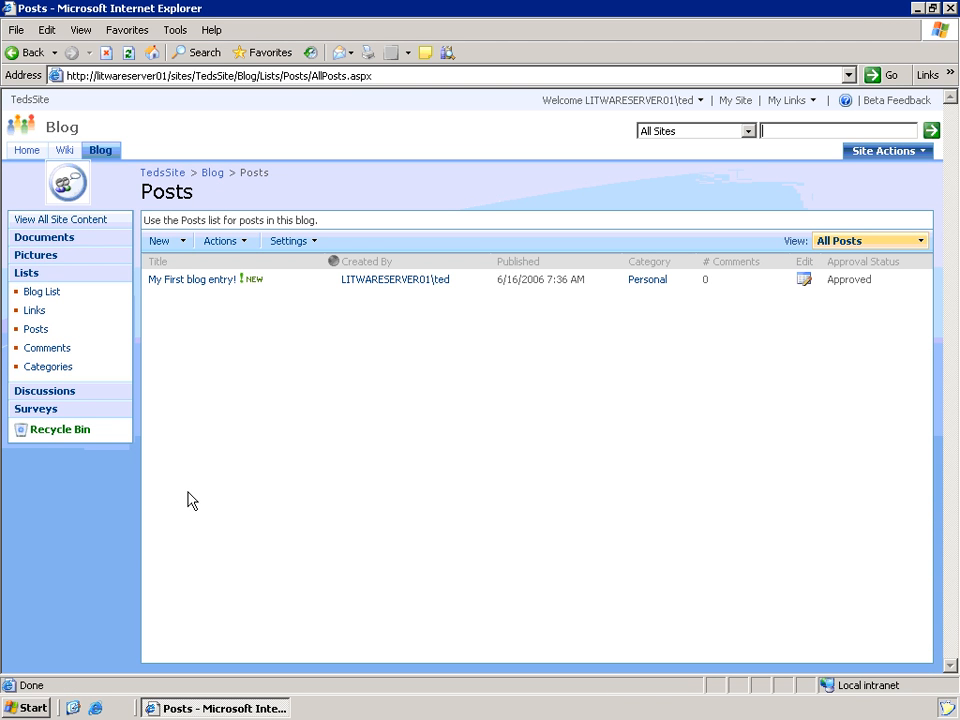
left_click(318, 247)
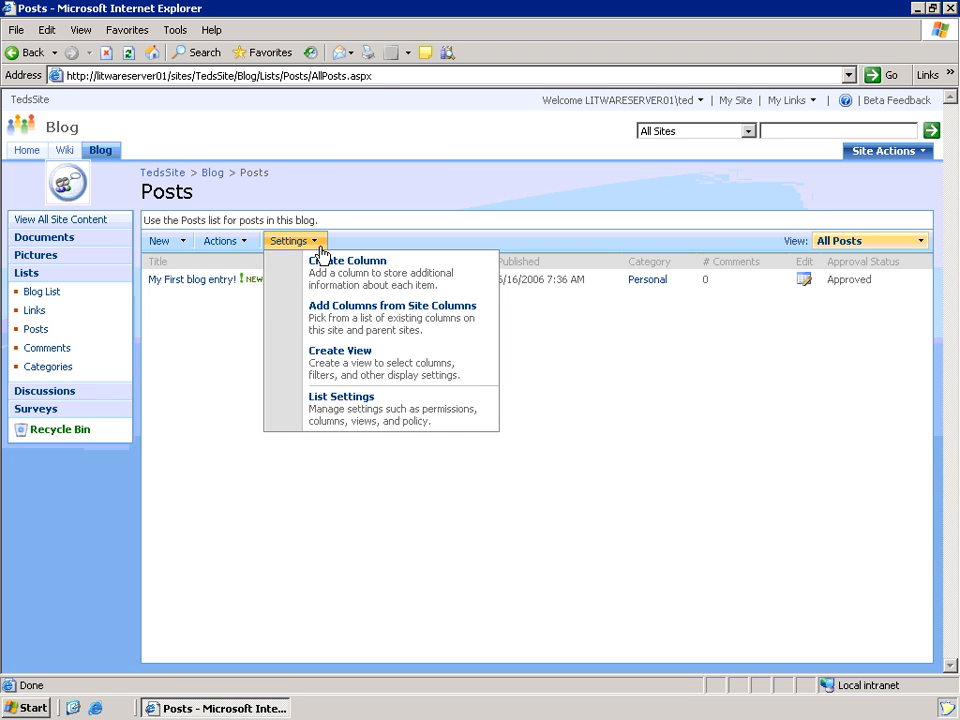
left_click(385, 413)
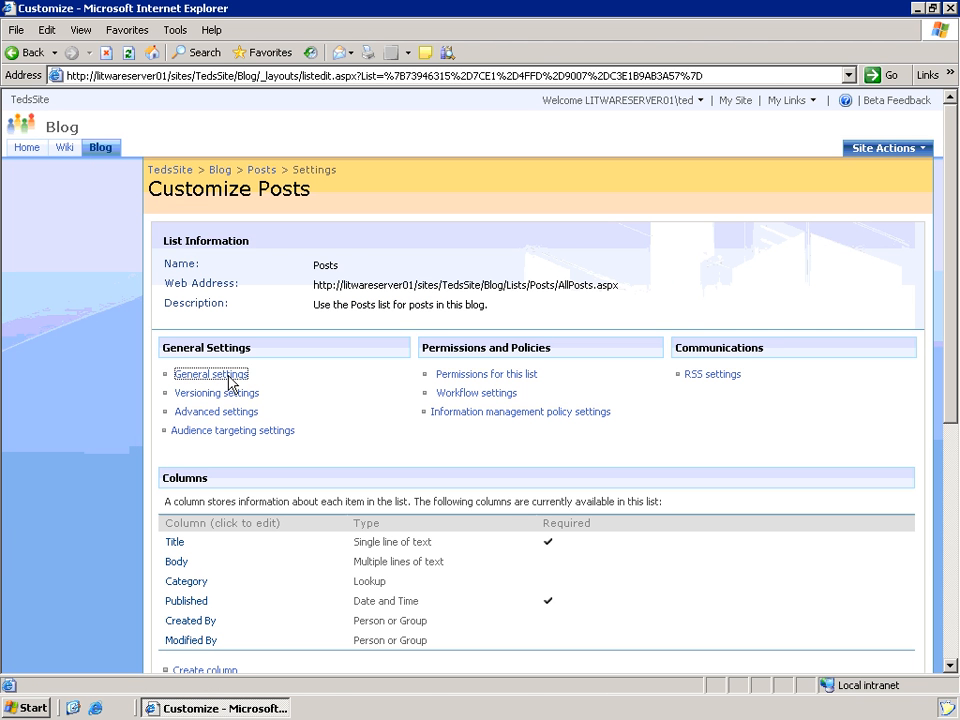
- Review the Posts advanced and versioning settings without changes, then return to the Blog home page
left_click(232, 421)
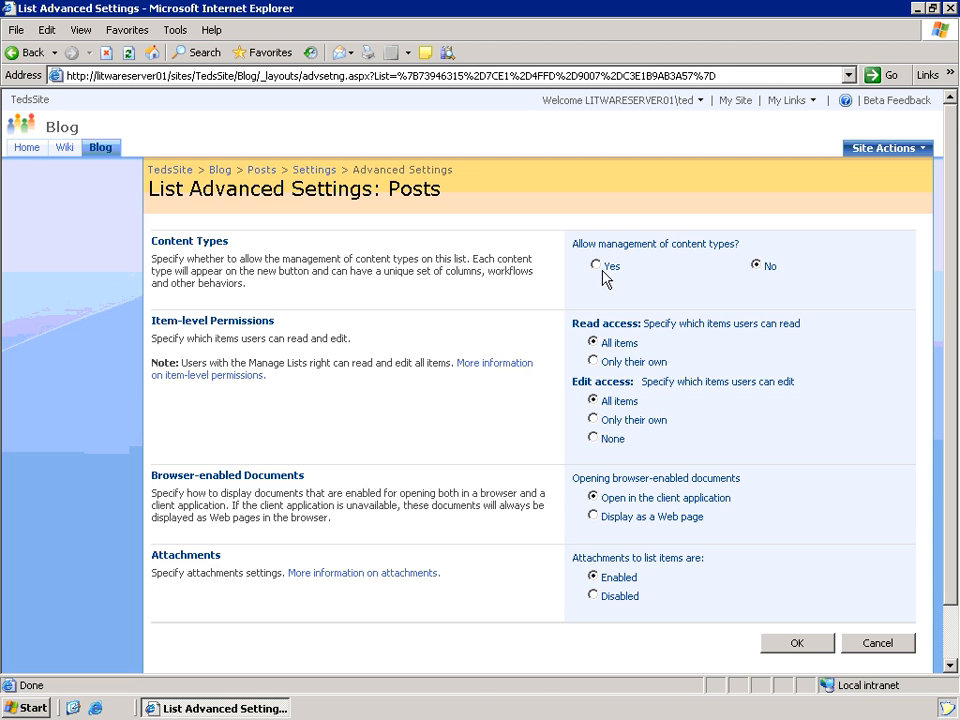
left_click(874, 643)
left_click(222, 395)
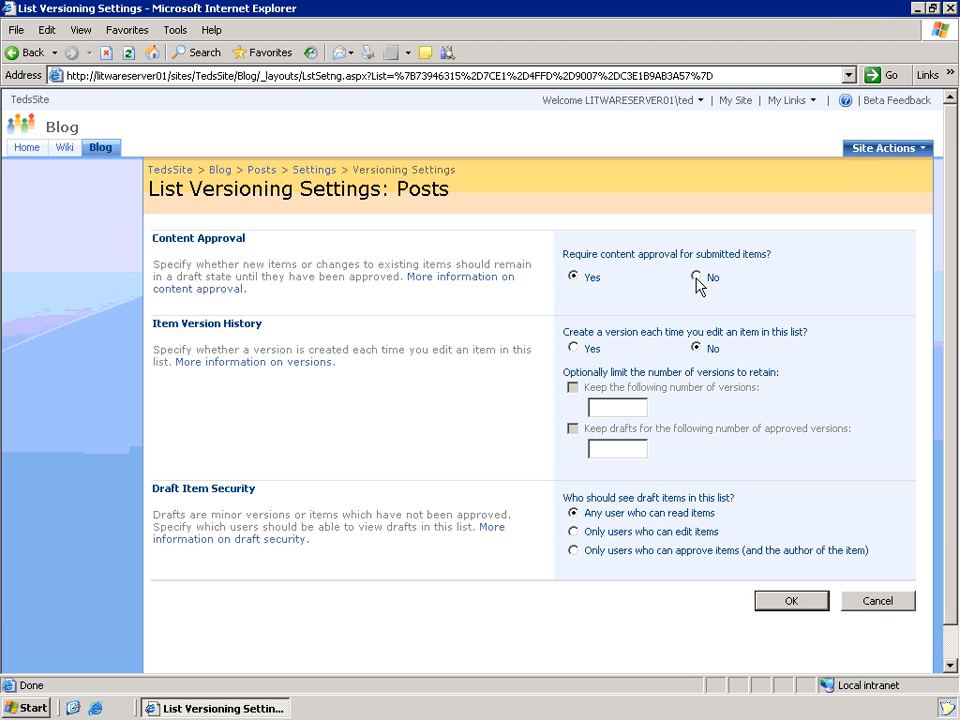
left_click(875, 601)
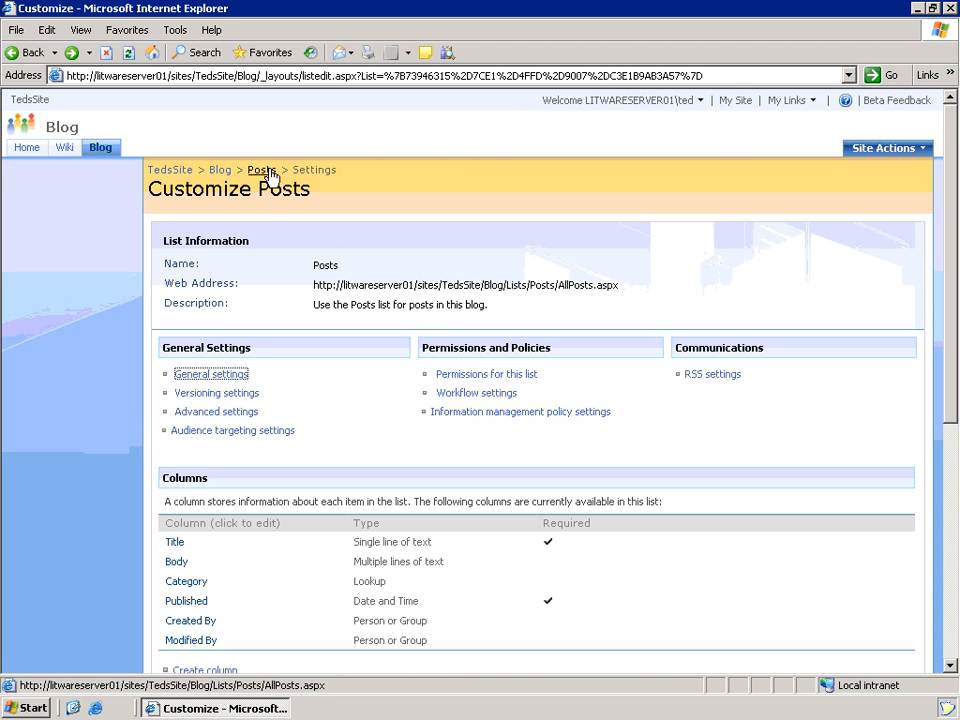
left_click(98, 148)
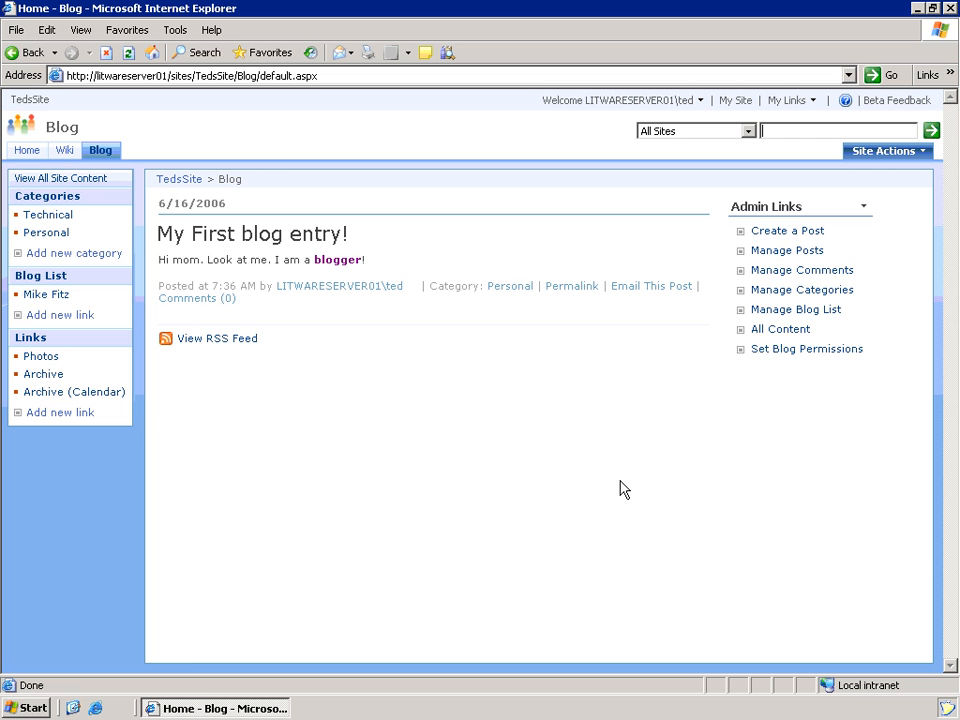
- Launch Word 2007 and create a new blog entry document from the New dialog
left_click(27, 706)
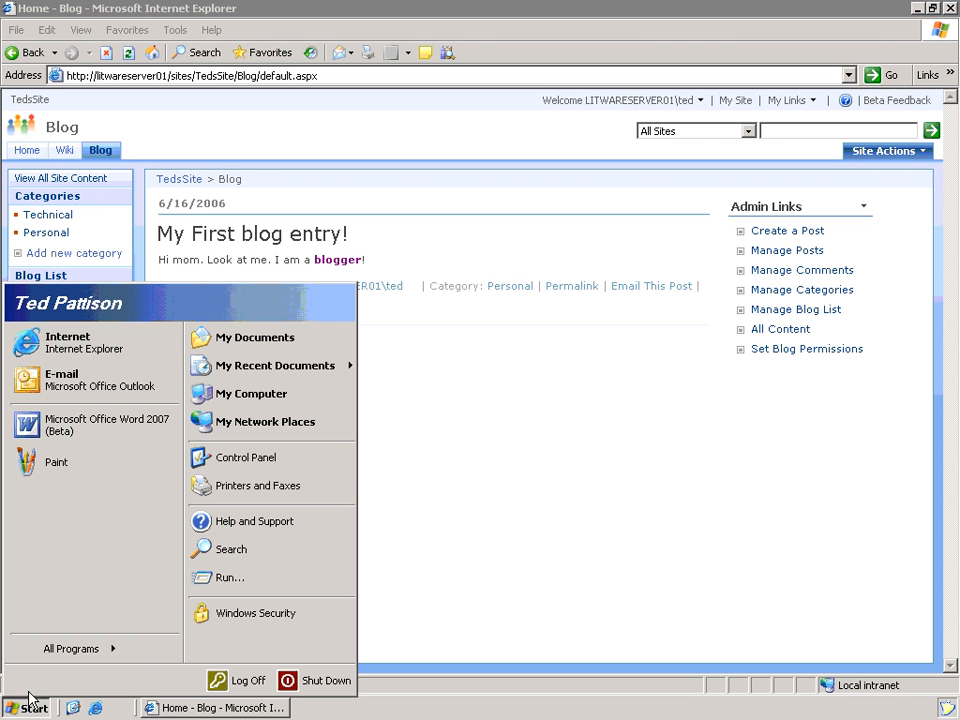
left_click(108, 424)
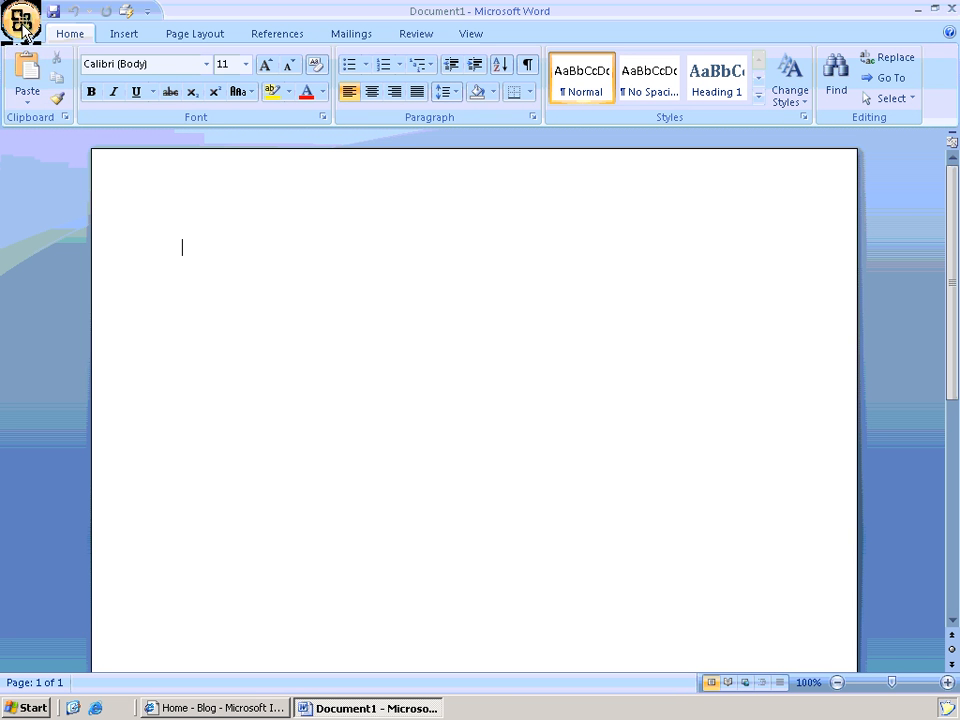
left_click(22, 28)
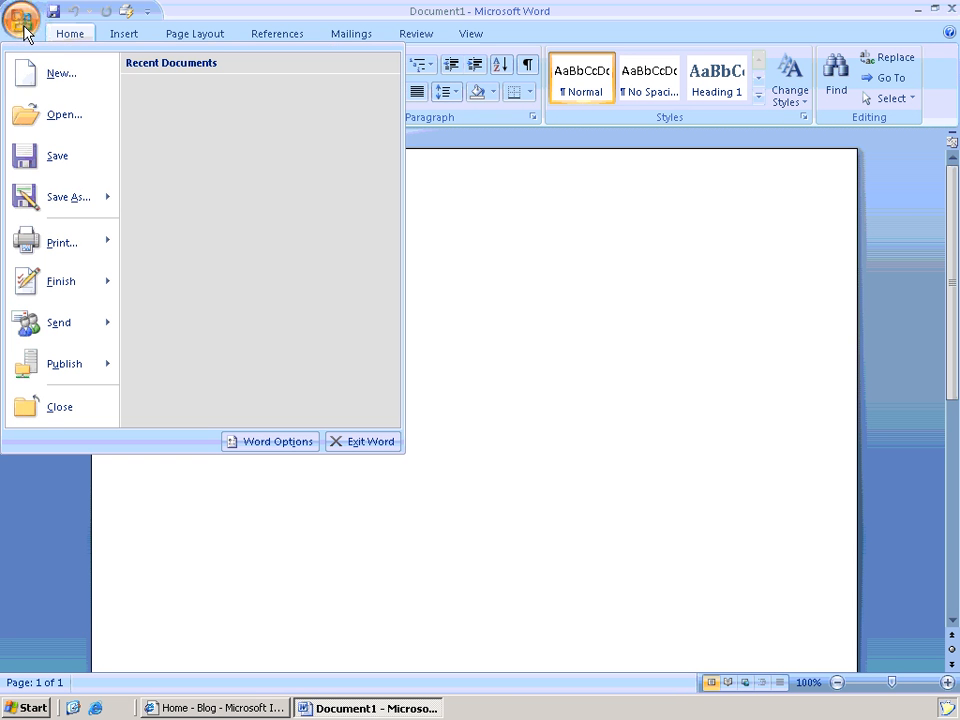
left_click(56, 88)
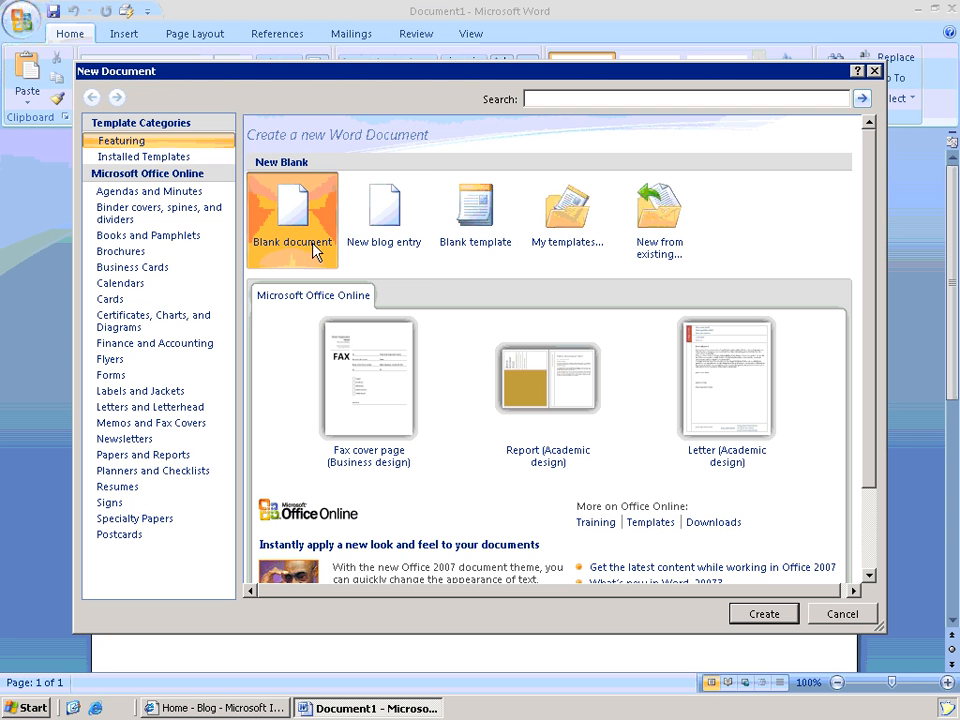
left_click(388, 225)
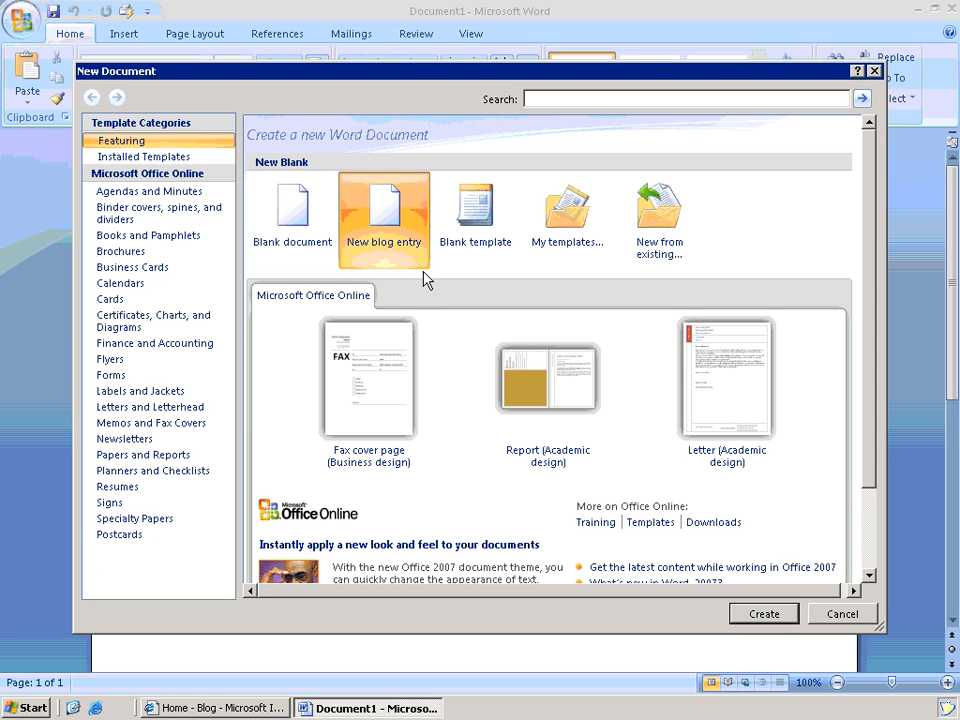
left_click(776, 617)
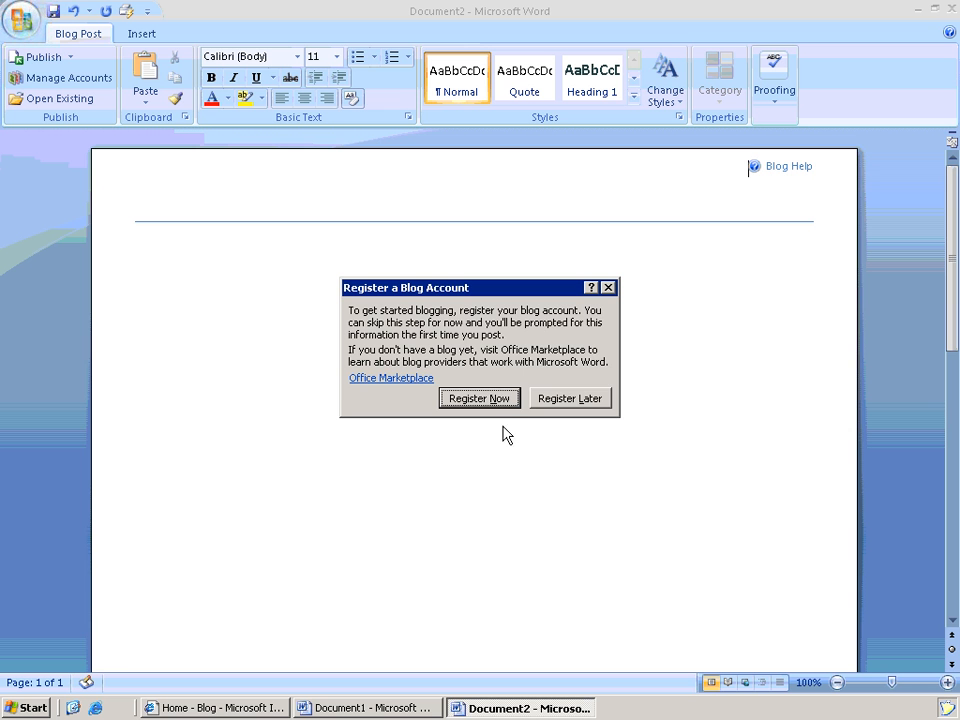
- Register a SharePoint blog account, pasting the blog site address copied from the browser as the blog URL
left_click(479, 398)
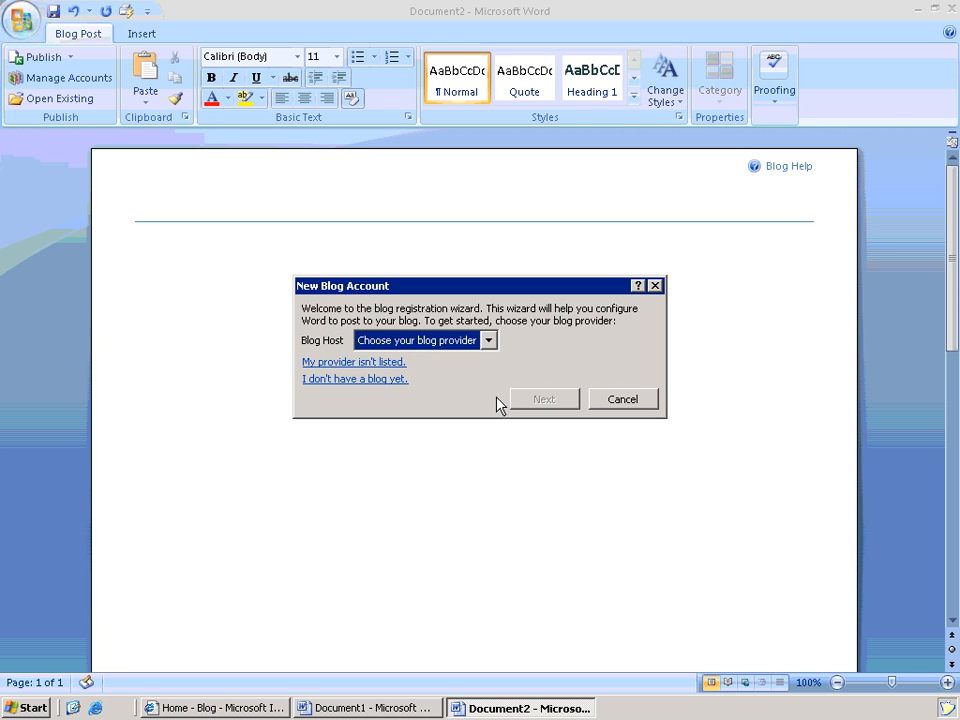
left_click(489, 342)
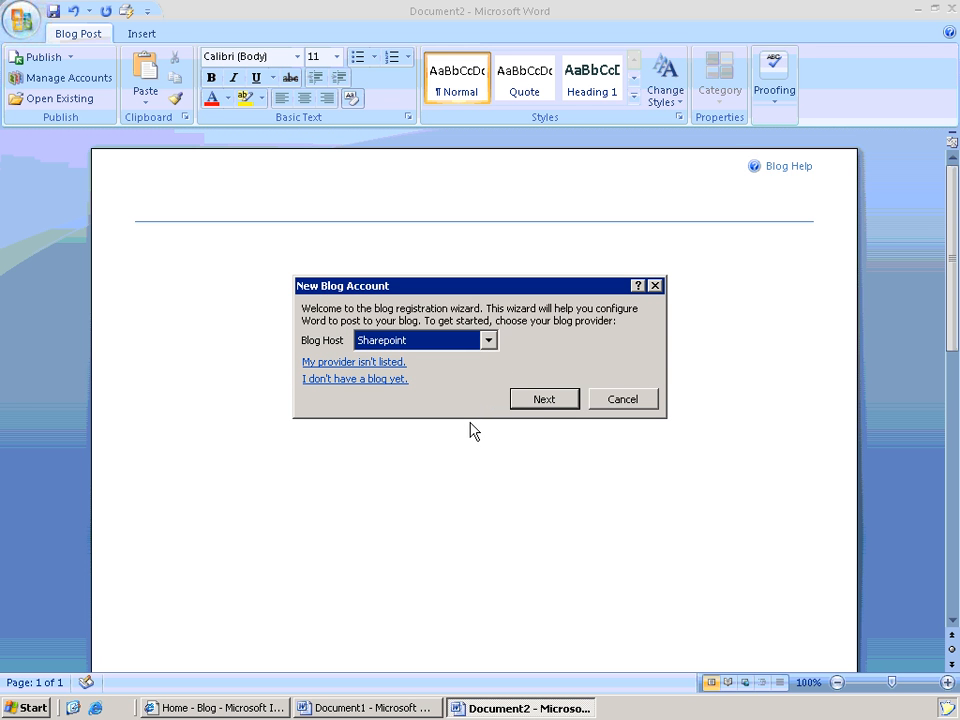
left_click(544, 399)
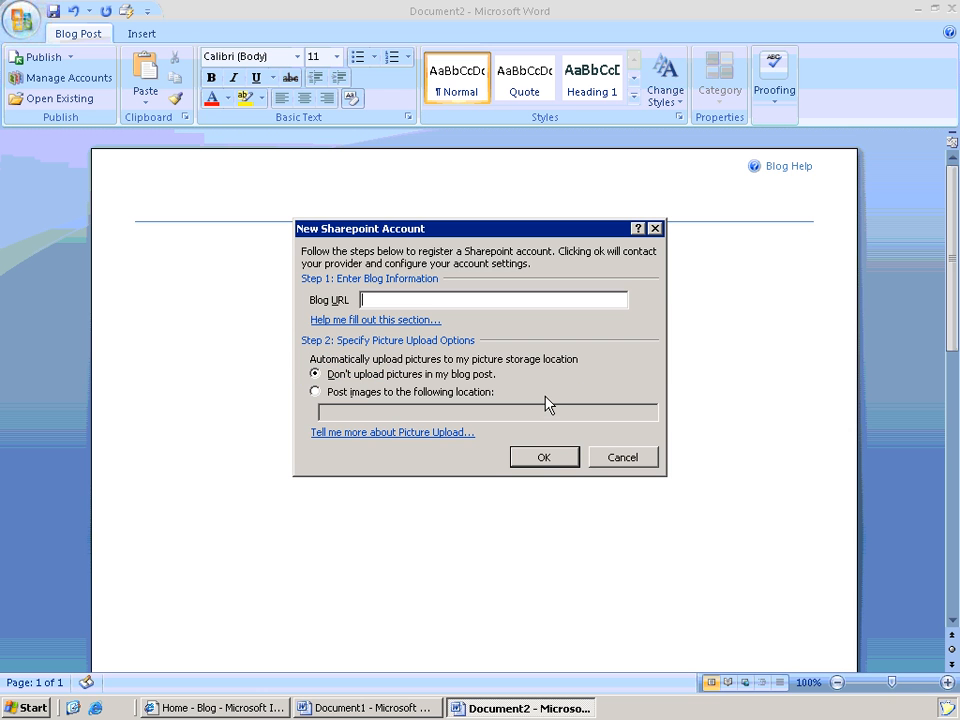
key("alt+Tab")
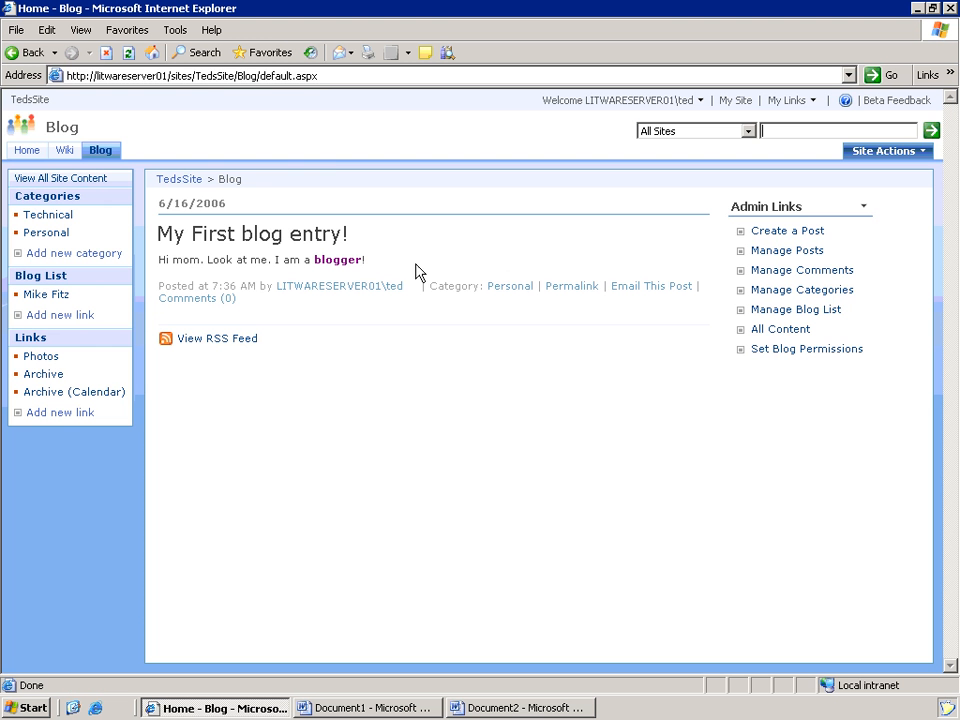
left_click(204, 75)
left_click_drag(256, 75, 66, 75)
key("ctrl+c")
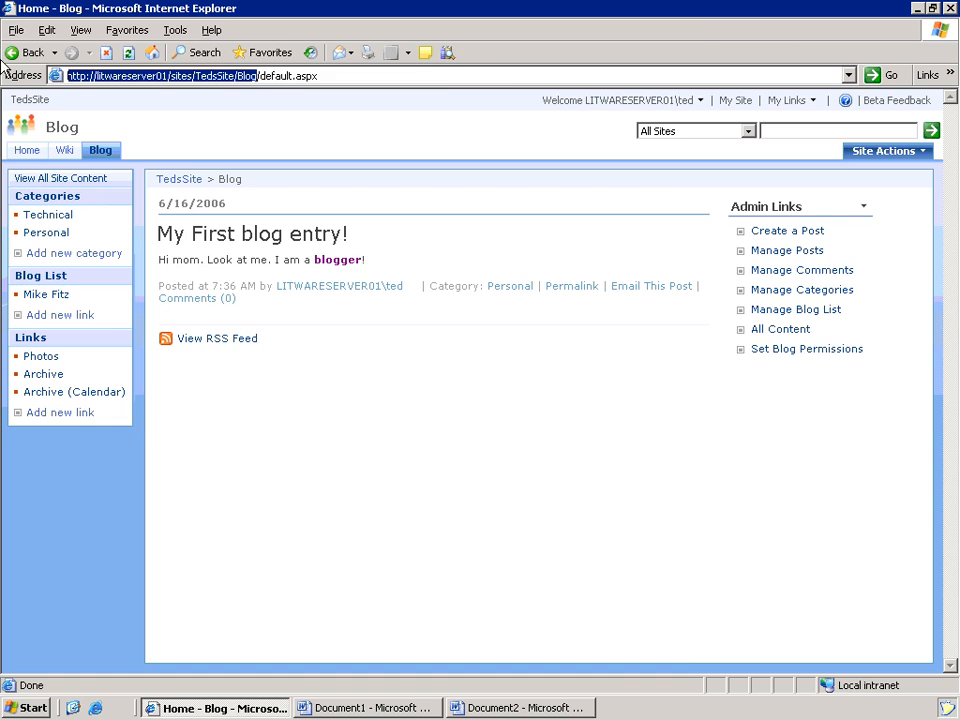
key("alt+Tab")
key("ctrl+v")
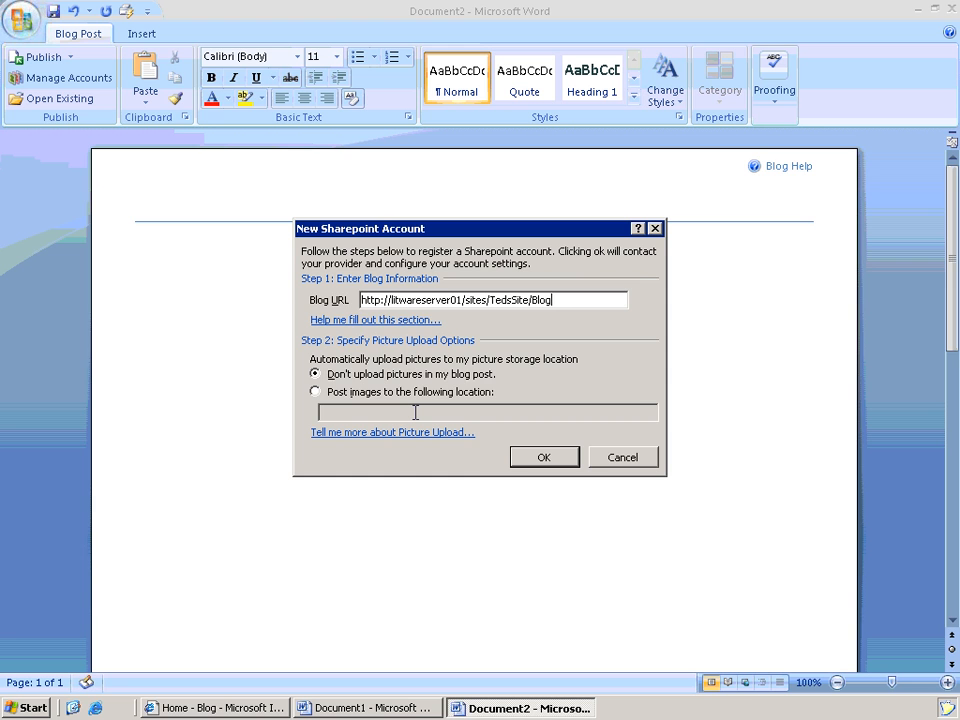
- Set images to post to the blog's Photos library address and confirm the account registration
key("alt+Tab")
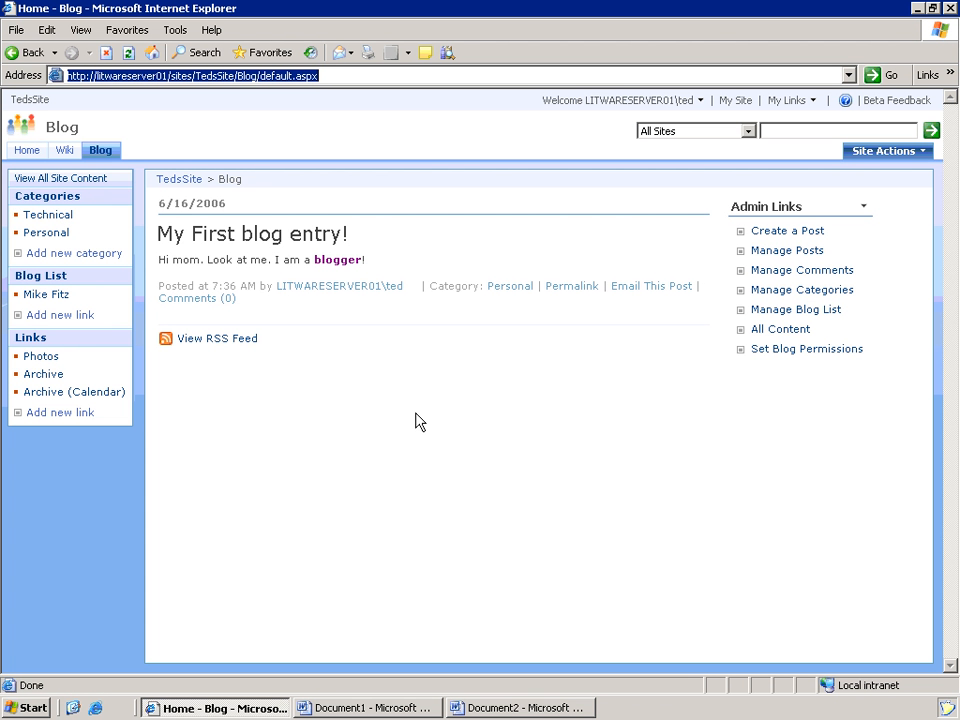
left_click(64, 180)
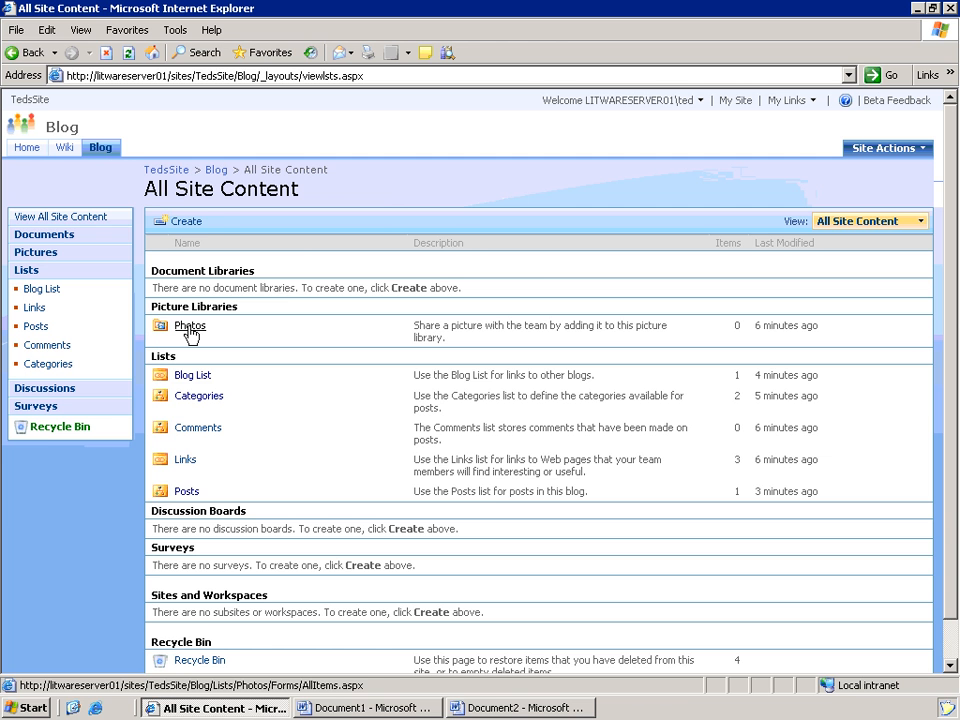
left_click(190, 327)
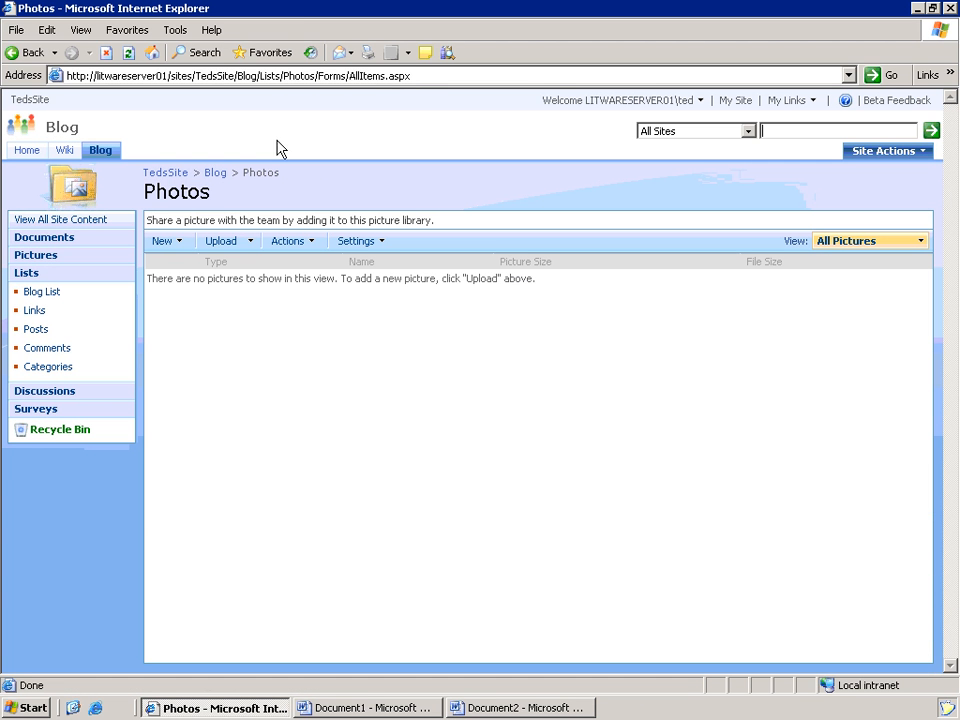
left_click(310, 77)
left_click_drag(316, 76, 1, 30)
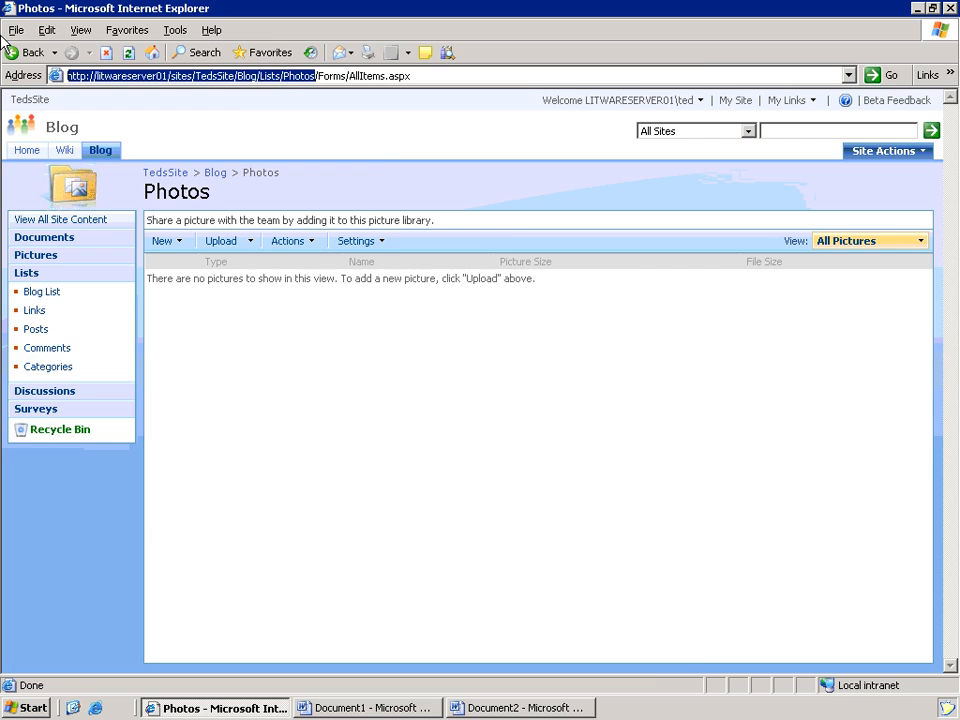
key("alt+Tab")
left_click(348, 393)
left_click(368, 415)
type("http://litwareserver01/sites/TedsSite/Blog/Lists/Photos")
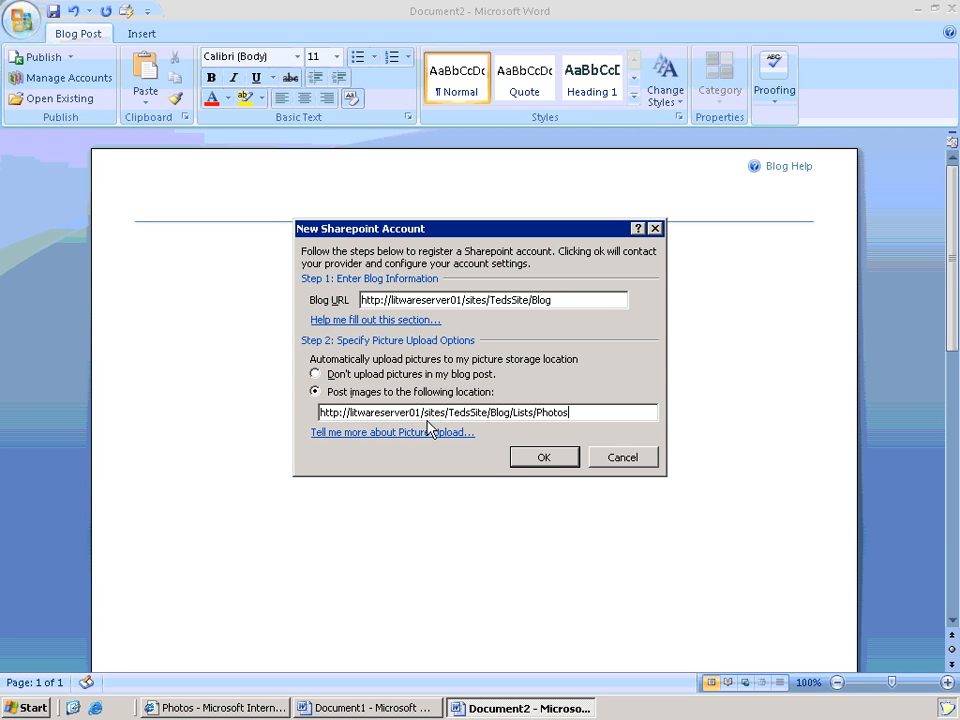
left_click(545, 457)
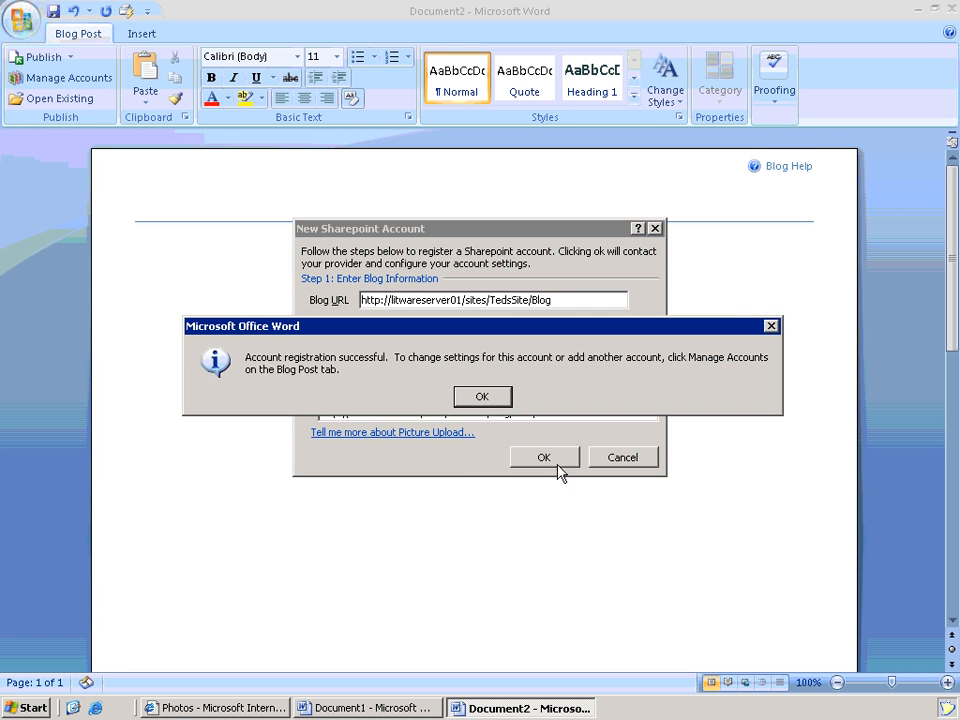
left_click(482, 396)
- Title the post 'My first Word Blog Post' and write 'I have been using Paint Brush. Here is what I did.'
left_click(261, 202)
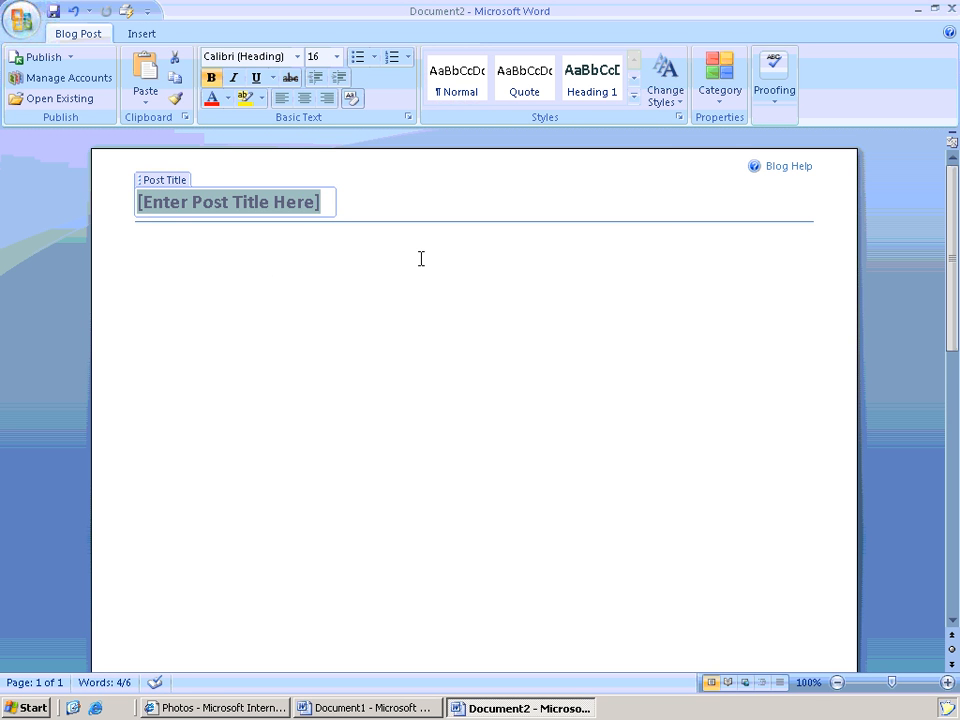
type("My")
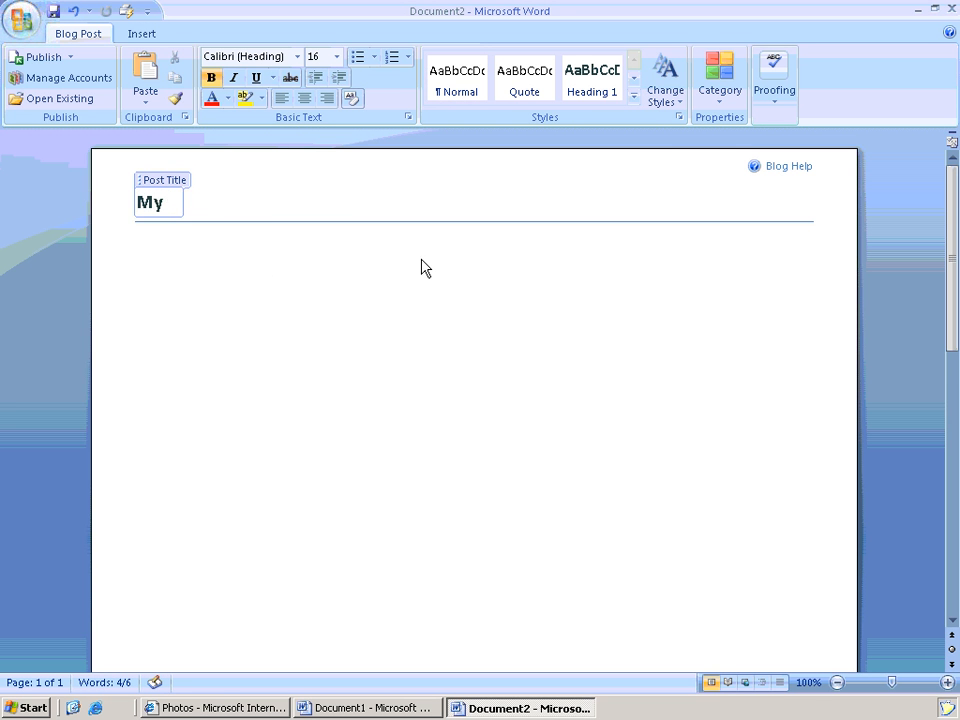
type(" first Word ")
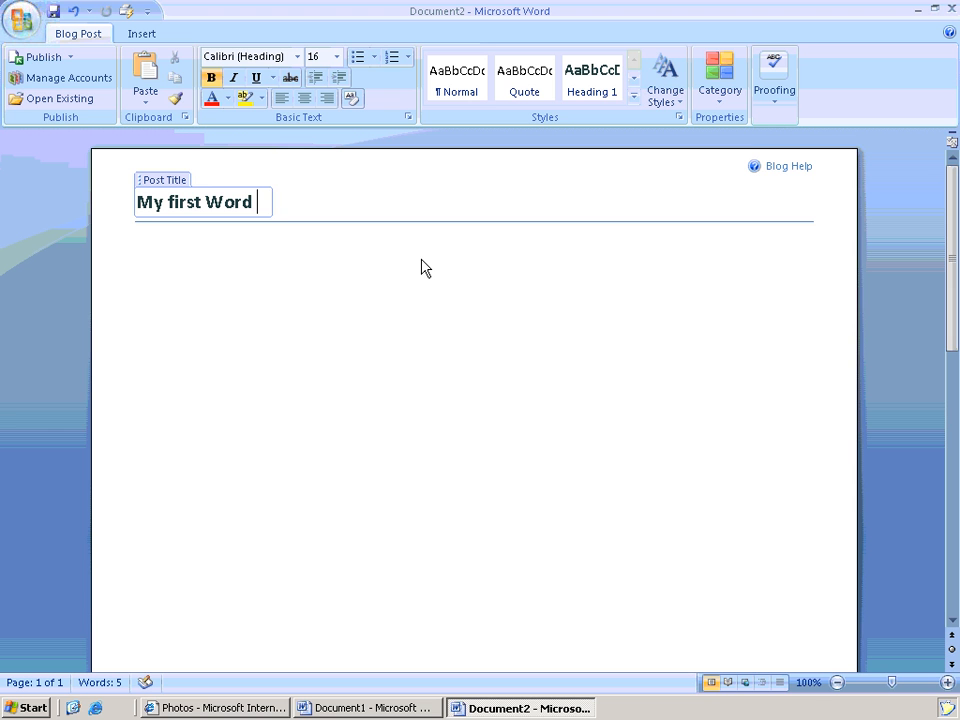
type("Blog Post")
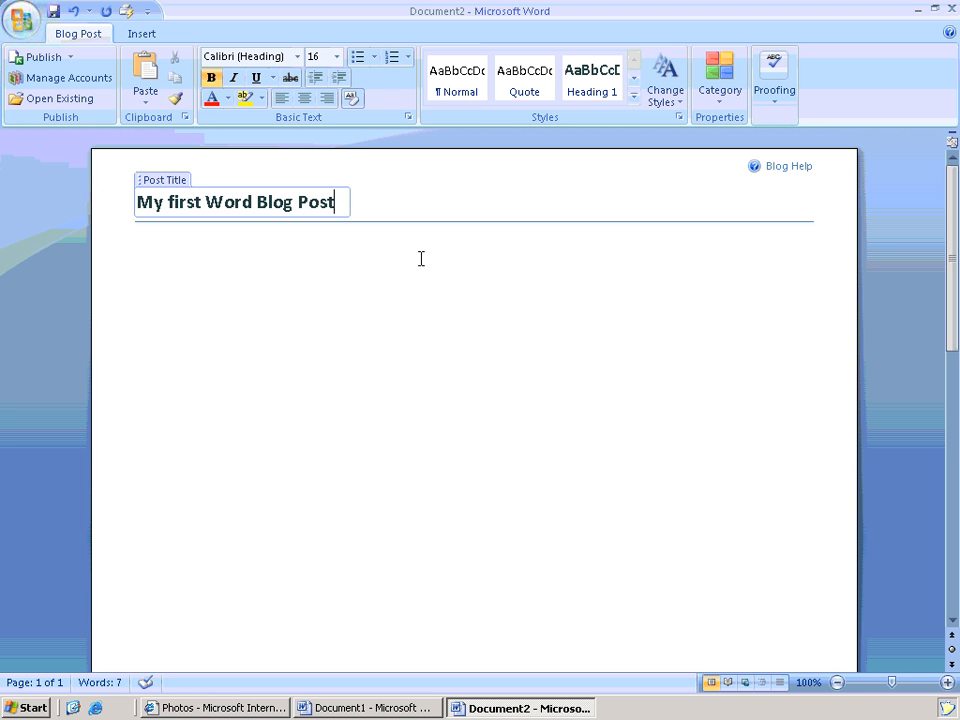
key("Return")
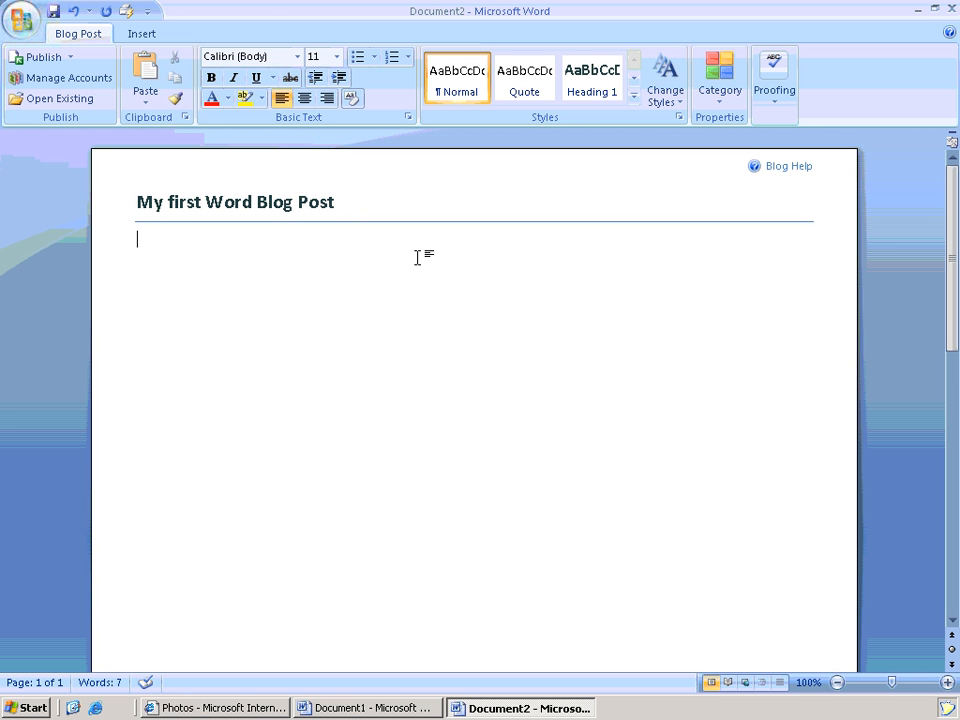
type("I have been using")
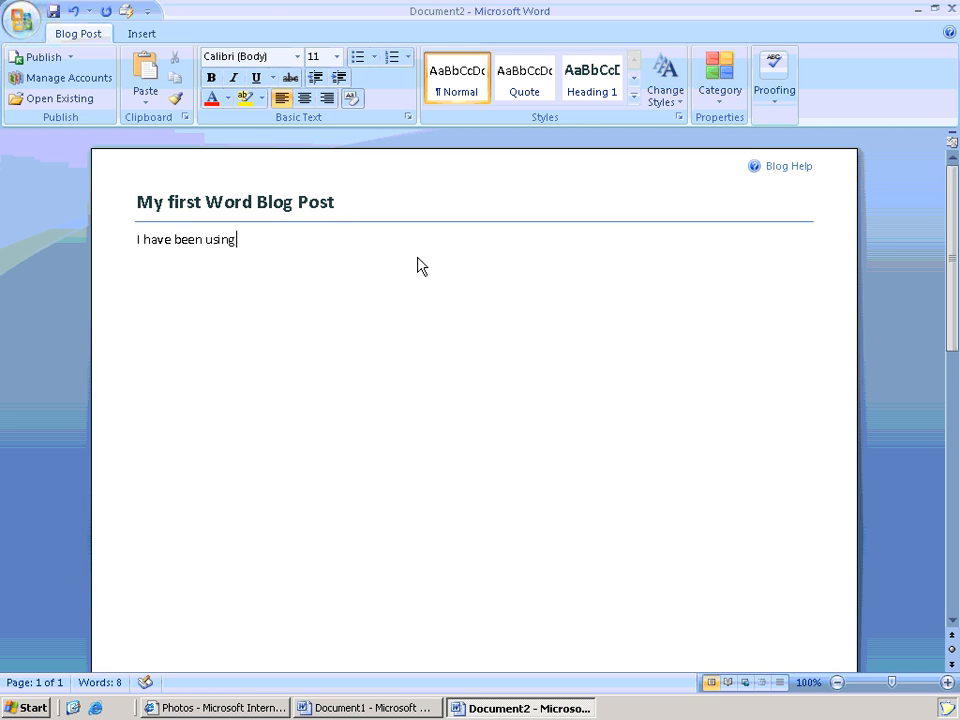
type(" Paint Brish.")
key("BackSpace")
key("BackSpace")
key("BackSpace")
key("BackSpace")
type("ush.")
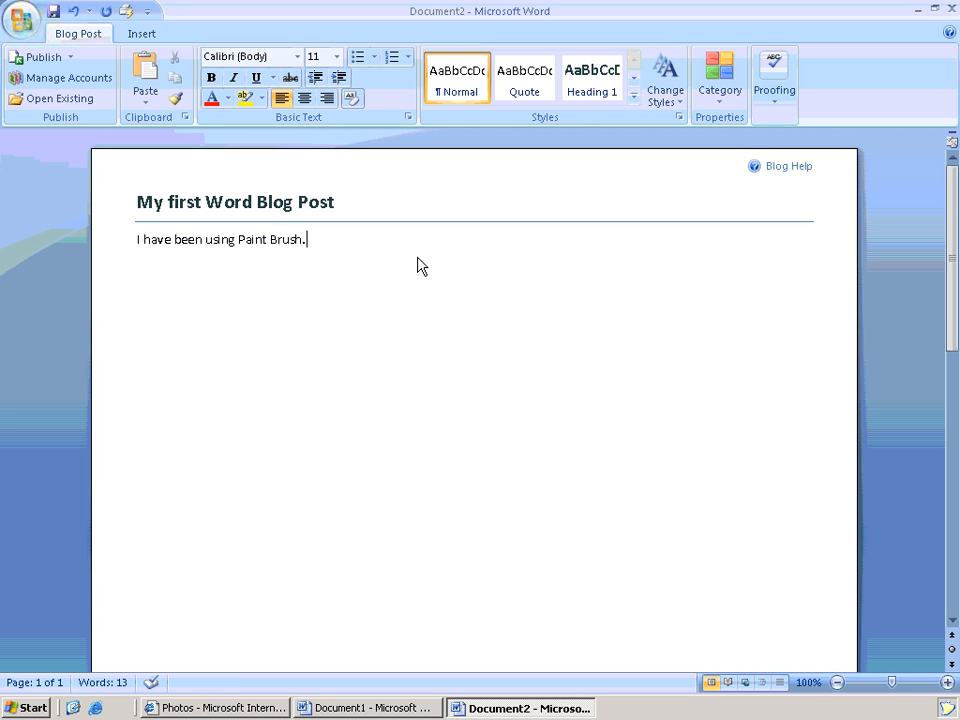
type(" Here is what UI")
key("BackSpace")
key("BackSpace")
key("BackSpace")
key("BackSpace")
type("I did")
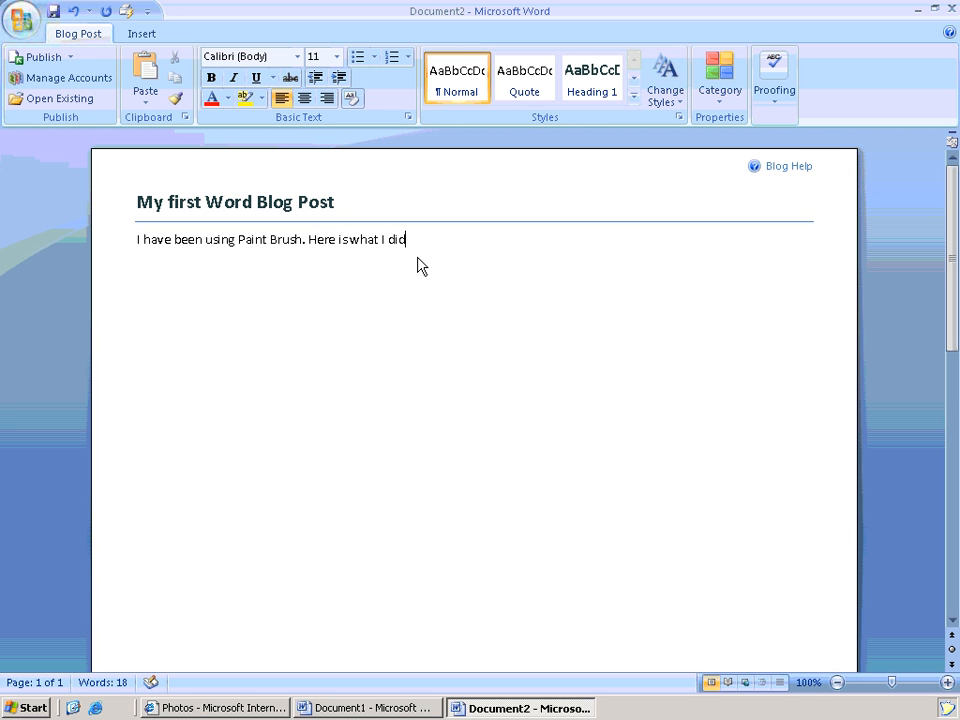
type(".")
key("Return")
left_click(25, 707)
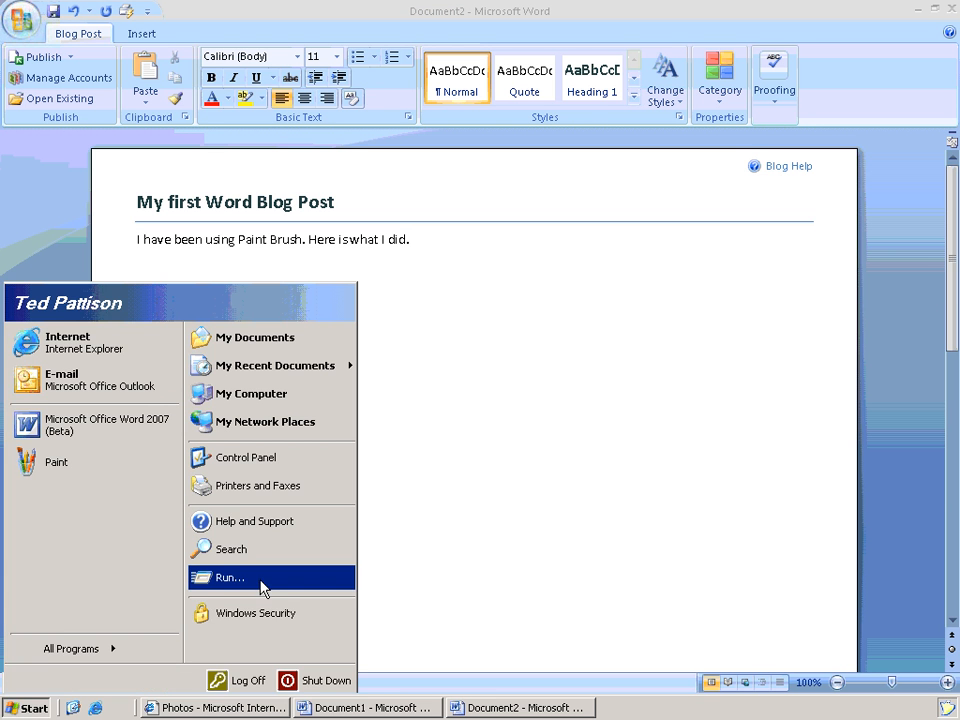
- Launch Paint, enlarge its window and shrink the drawing canvas
left_click(261, 586)
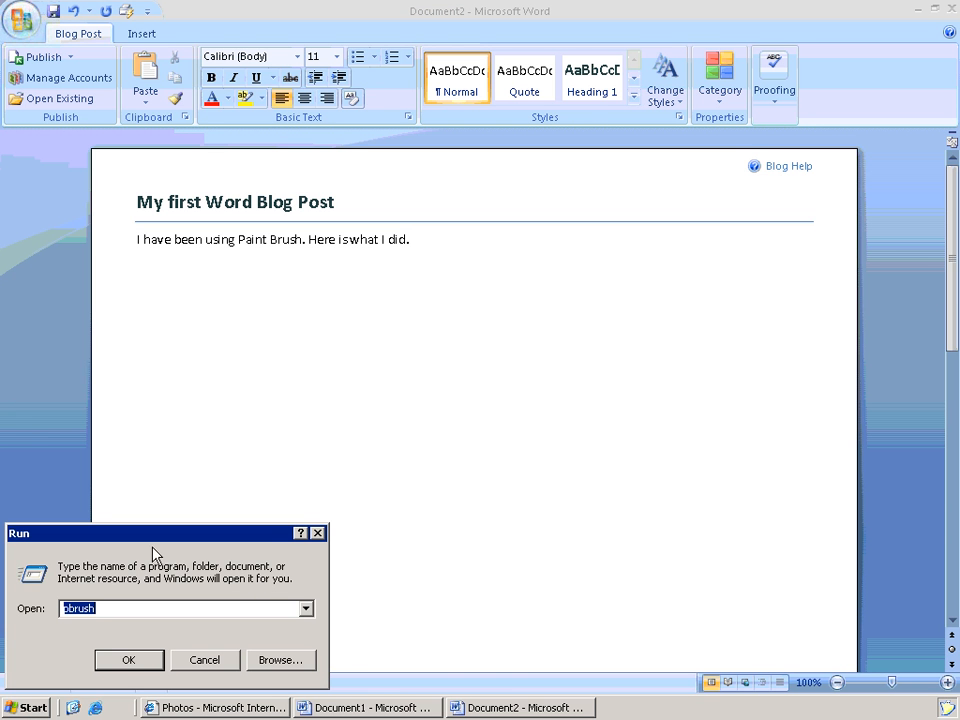
left_click(128, 660)
left_click_drag(495, 384, 662, 510)
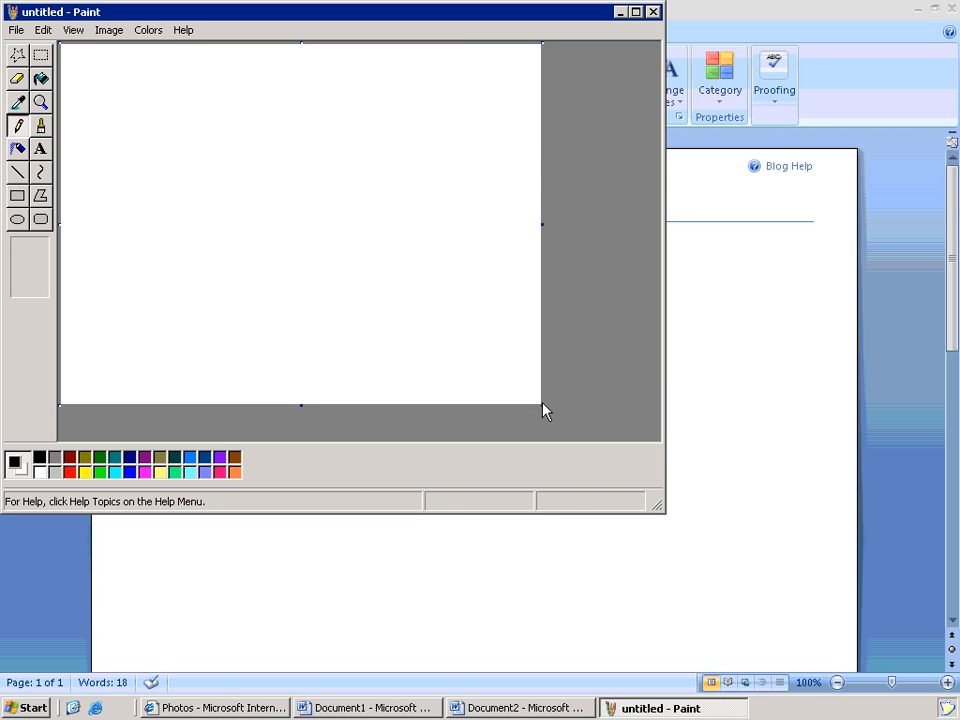
left_click_drag(542, 405, 309, 201)
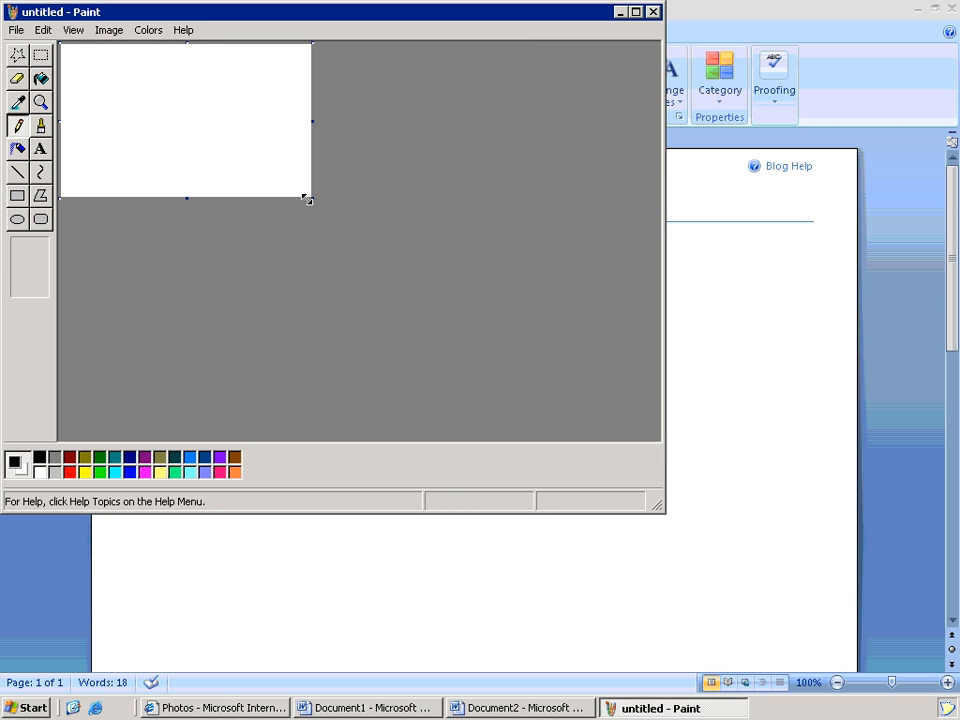
- Draw a red rounded rectangle with a dark blue filled rounded rectangle inside it
left_click(41, 222)
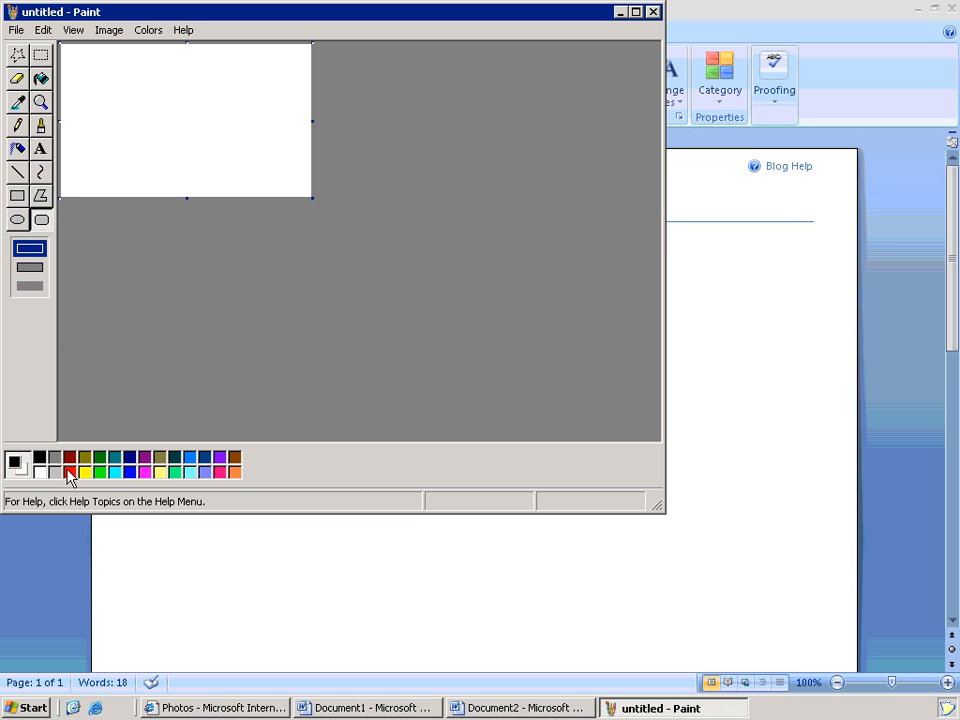
left_click(69, 472)
right_click(37, 457)
left_click_drag(75, 64, 218, 166)
left_click(34, 268)
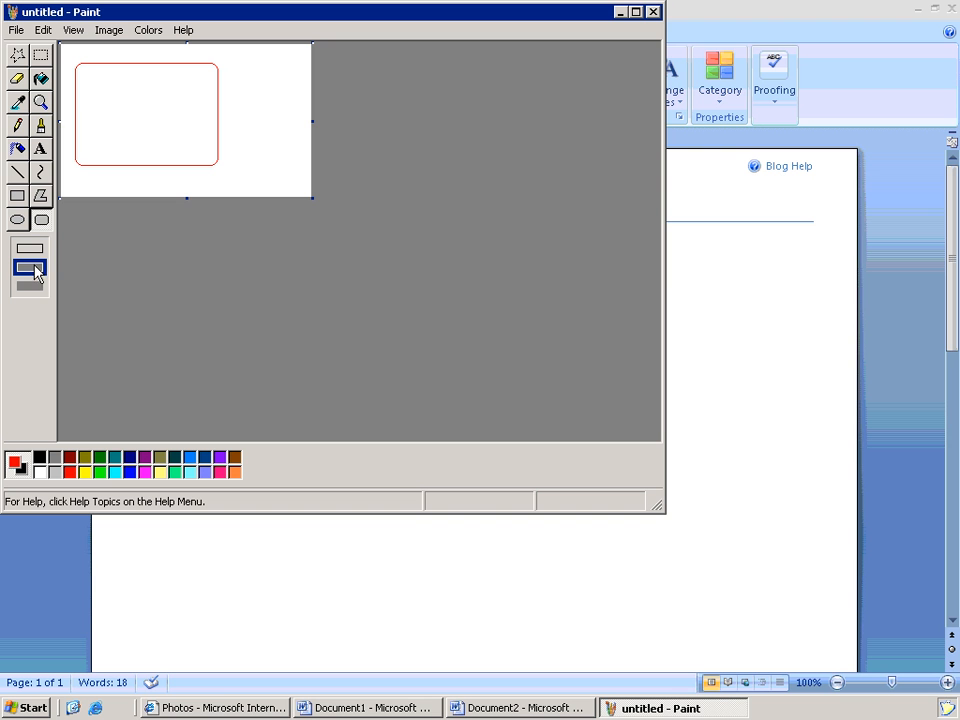
right_click(129, 457)
left_click_drag(98, 87, 208, 150)
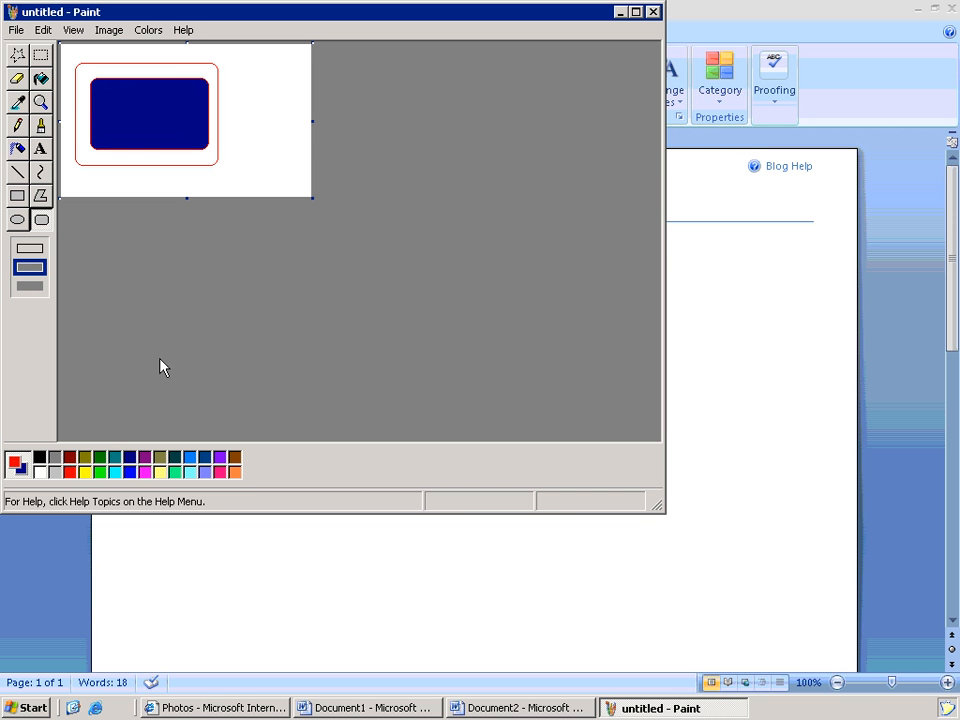
- Draw a yellow leaf-shaped curve inside the blue shape, then shrink and move Paint over the Word page
left_click(85, 471)
right_click(85, 471)
left_click(40, 172)
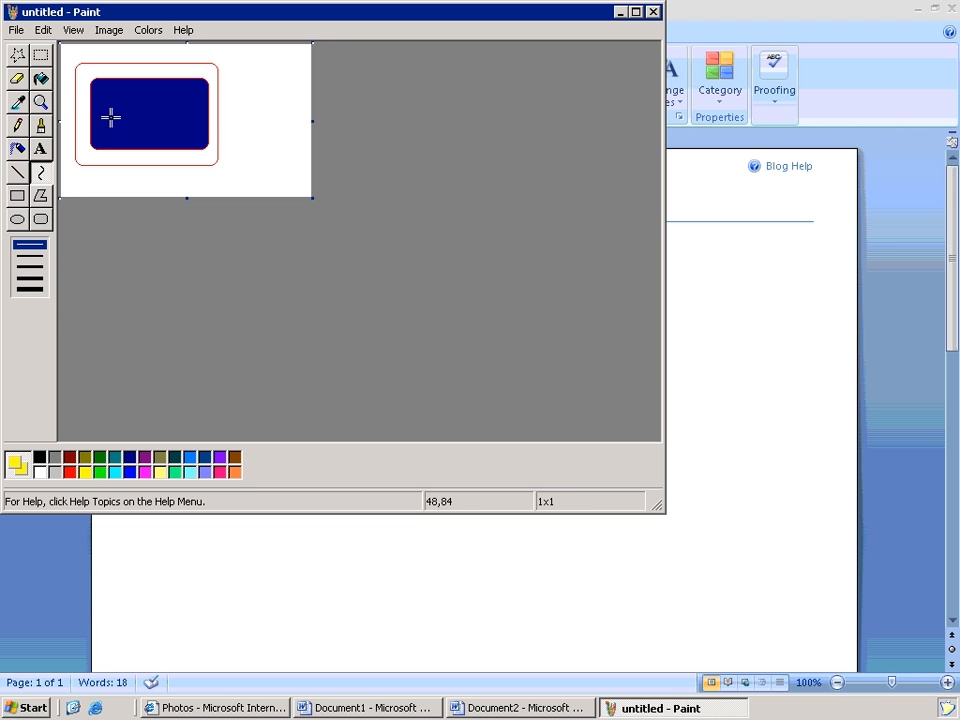
mouse_move(106, 123)
left_mouse_down()
mouse_move(167, 100)
mouse_move(167, 135)
mouse_move(191, 152)
left_mouse_up()
mouse_move(657, 497)
left_mouse_down()
mouse_move(553, 354)
mouse_move(340, 190)
left_mouse_up()
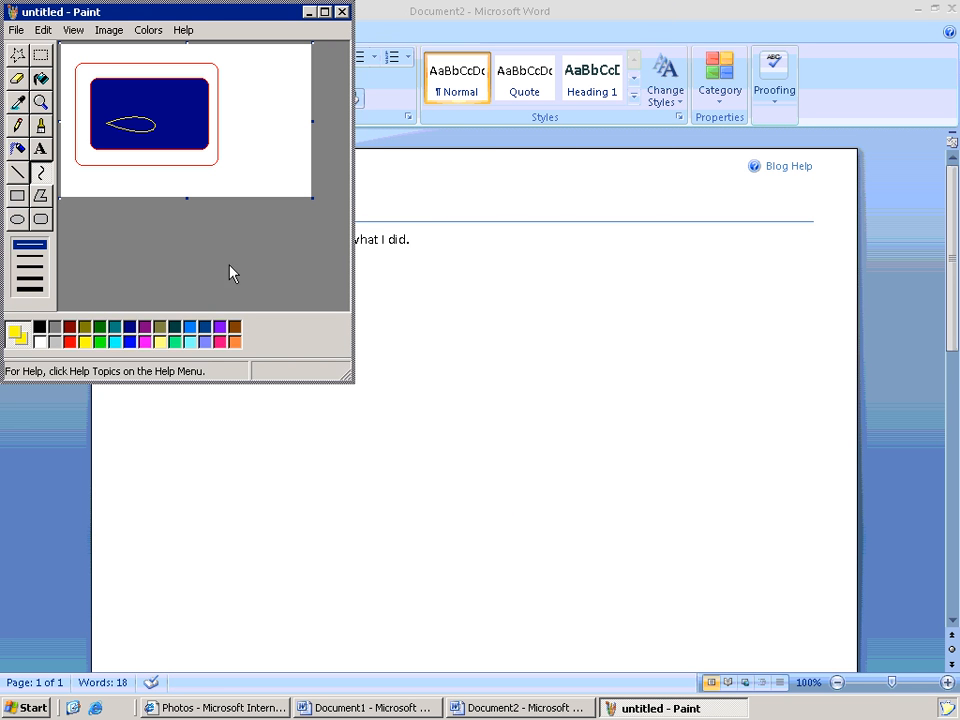
left_click_drag(349, 374, 352, 346)
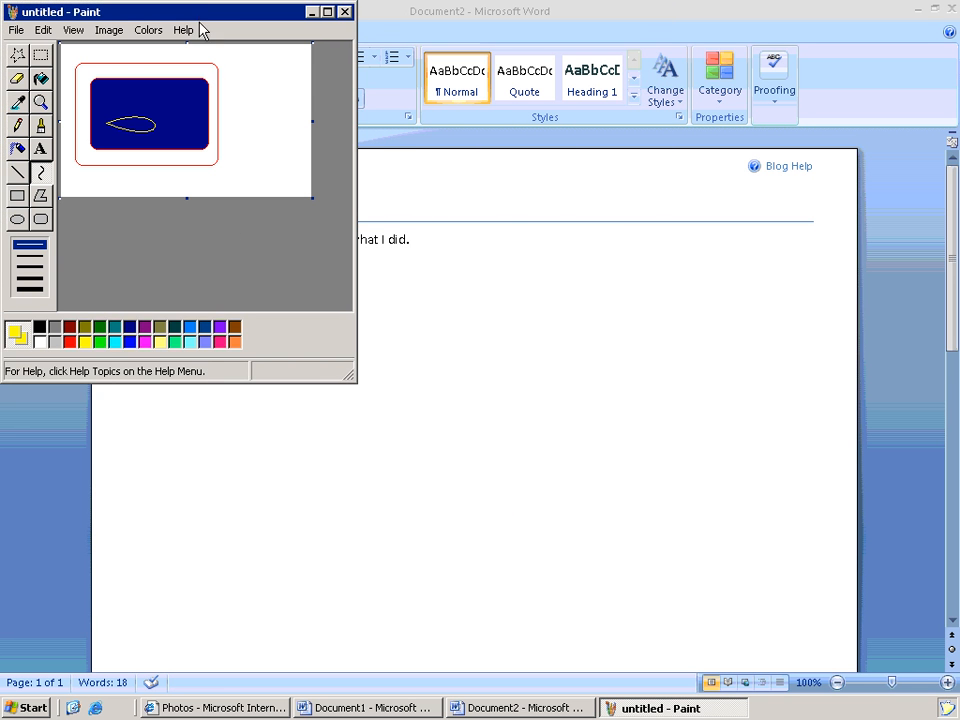
left_click_drag(204, 15, 359, 97)
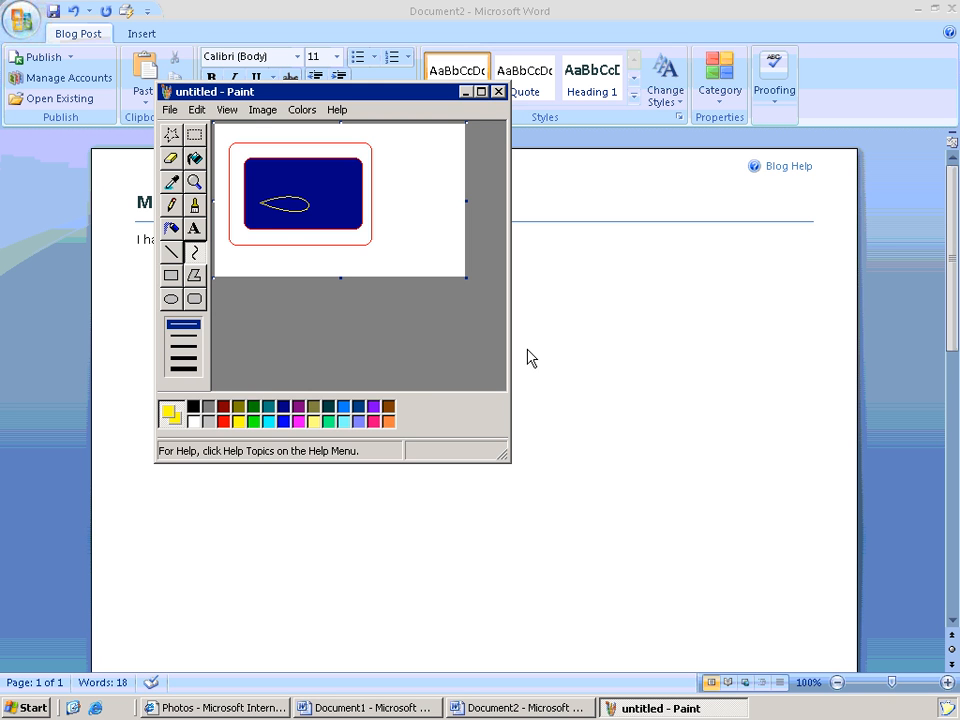
- Paste the Paint window screenshot into the Word blog post
left_click(422, 332)
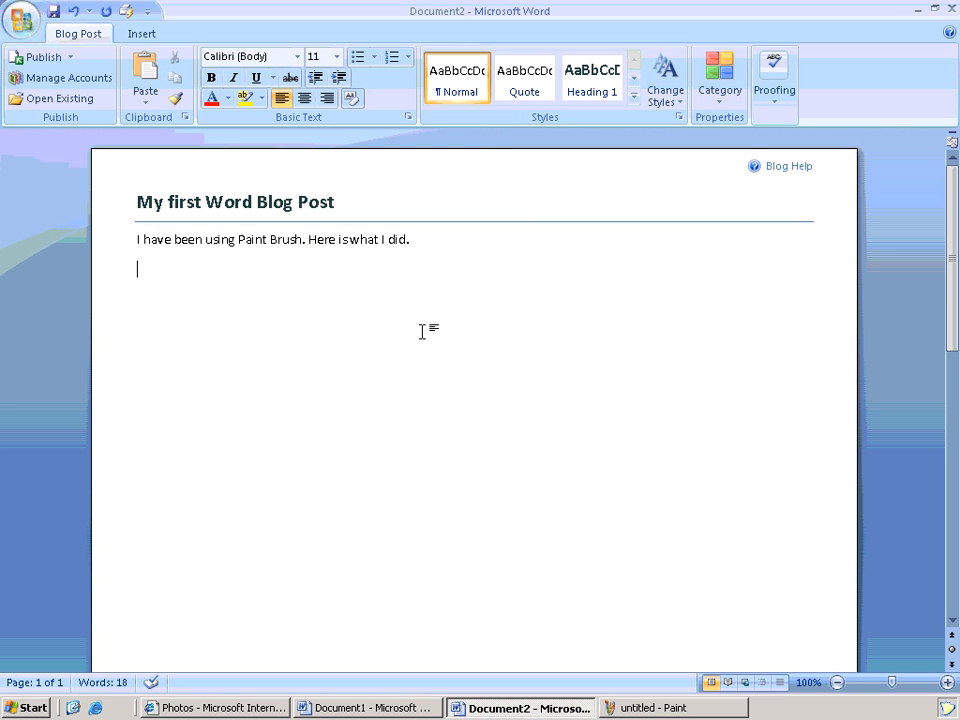
key("ctrl+v")
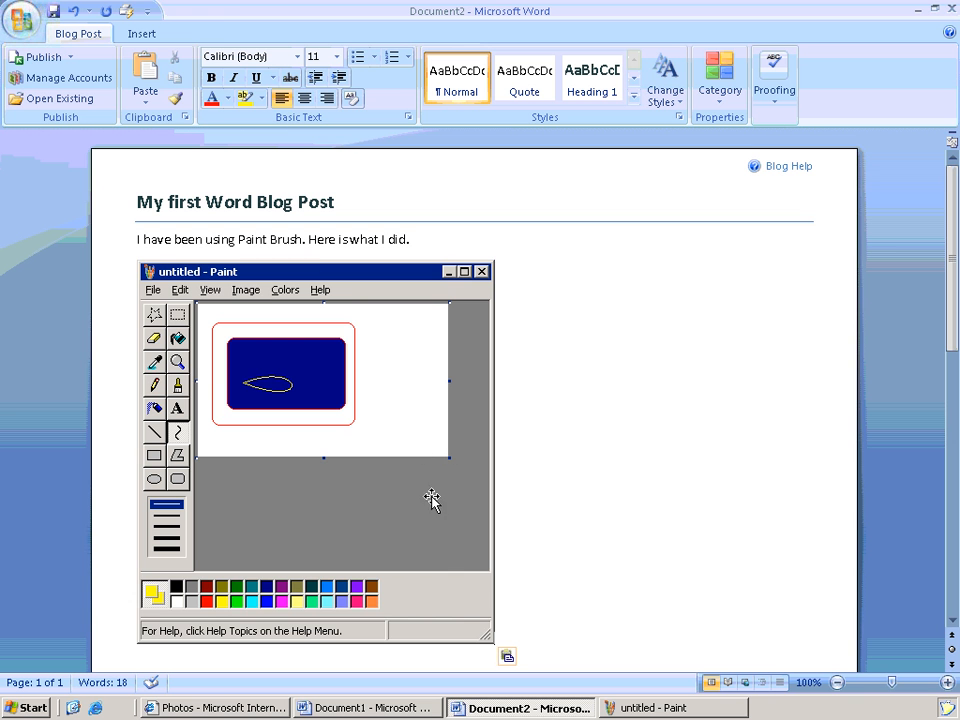
left_click(494, 585)
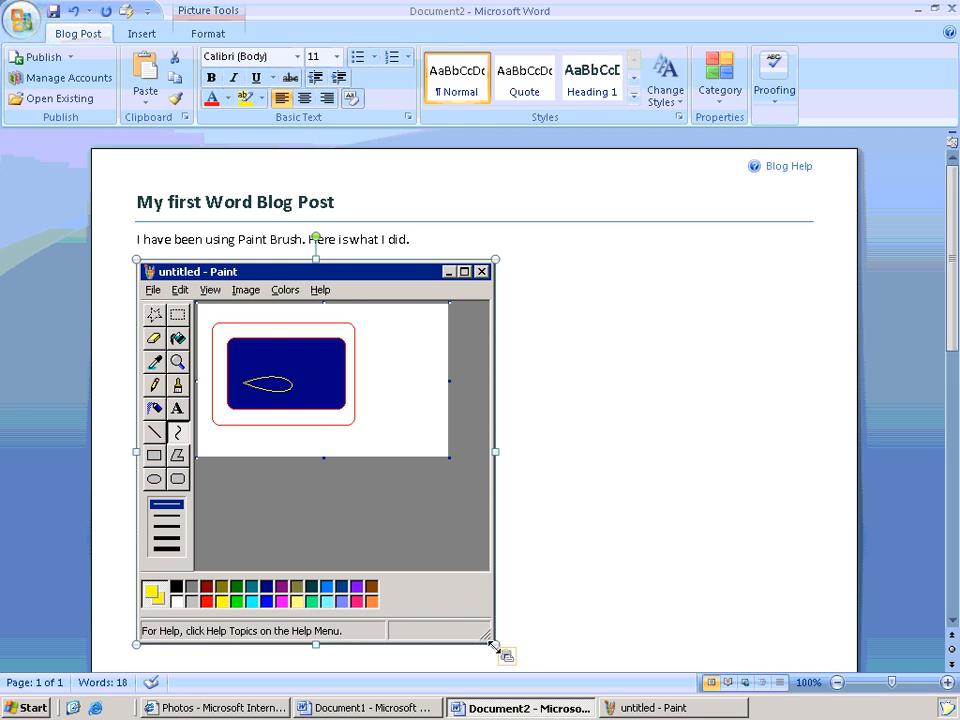
- Publish the post to the blog and close the Word document
left_click(70, 58)
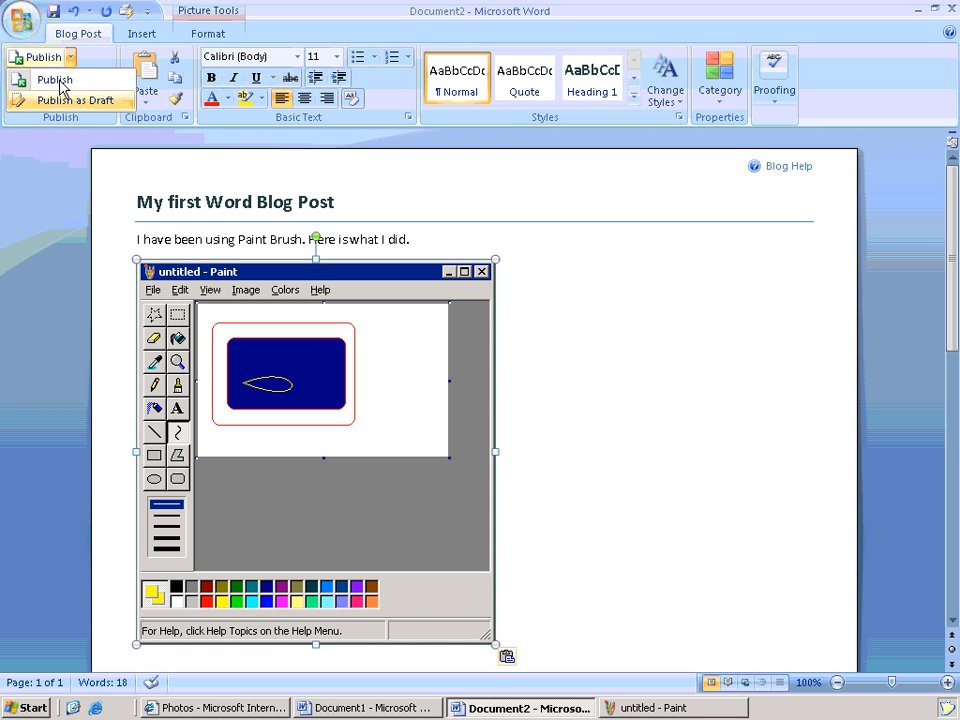
left_click(57, 82)
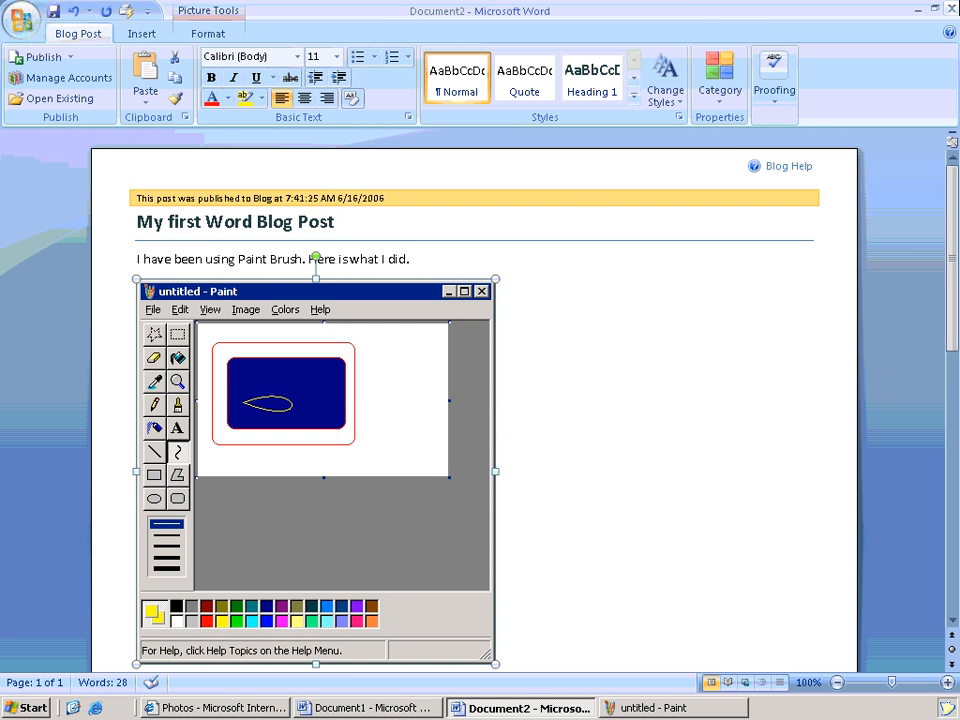
left_click(951, 9)
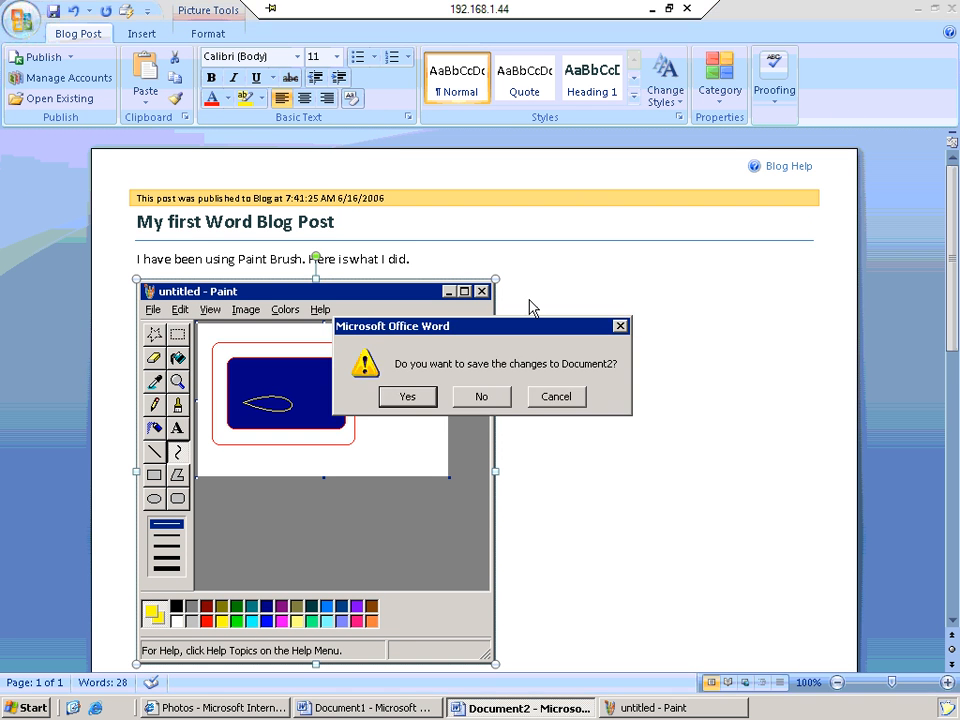
- Save Document2 and close Word, then close Paint without saving the drawing
left_click(428, 395)
left_click(728, 556)
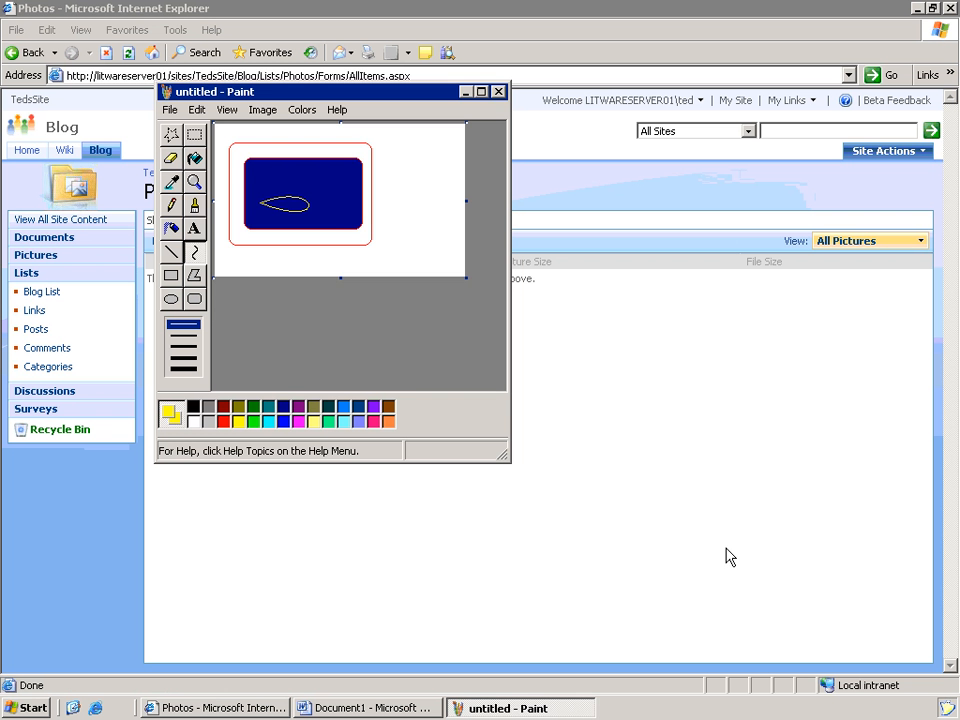
left_click(498, 91)
left_click(352, 306)
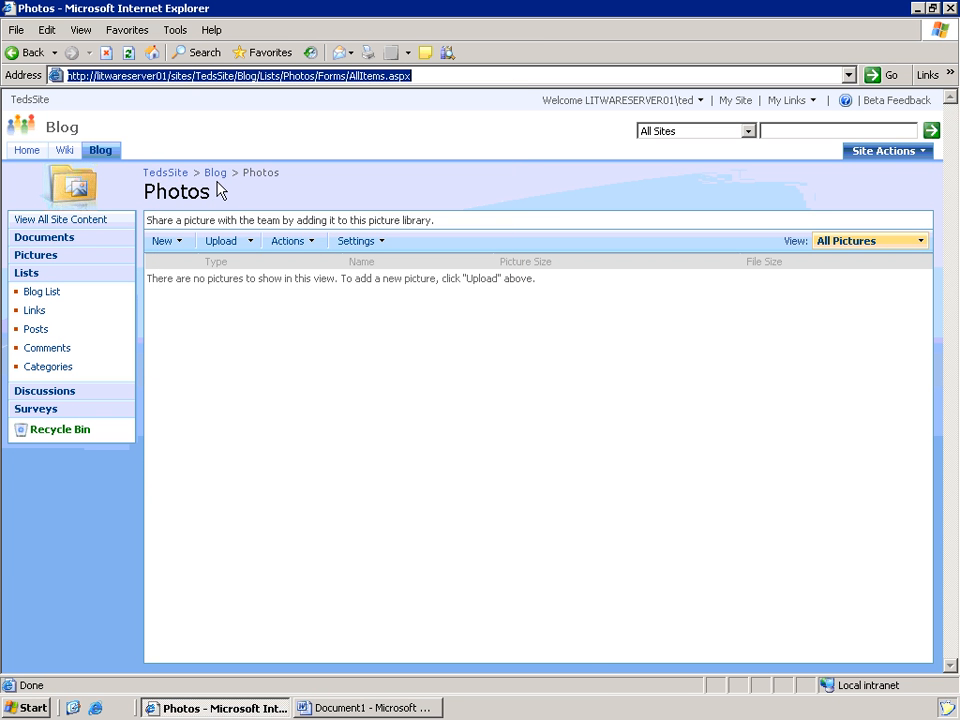
- Go to the Blog home page and scroll through its posts
left_click(102, 152)
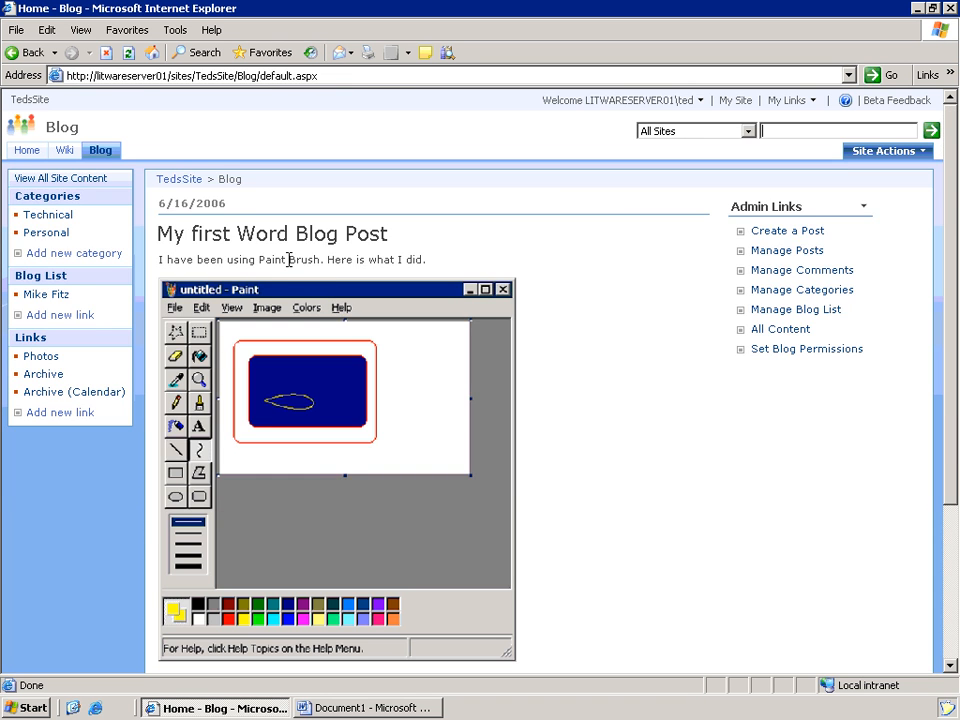
scroll(288, 262, "down", 5)
scroll(289, 268, "up", 4)
scroll(288, 262, "up", 1)
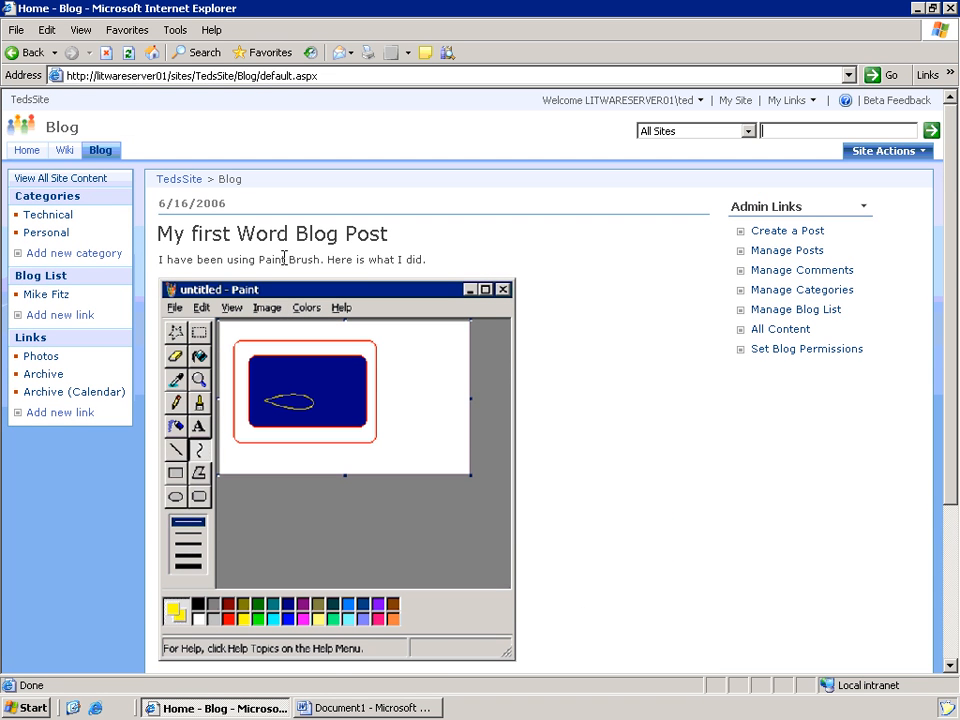
- Check that 'My first Word Blog Post' is approved in the Posts list, then return to All Site Content
left_click(91, 180)
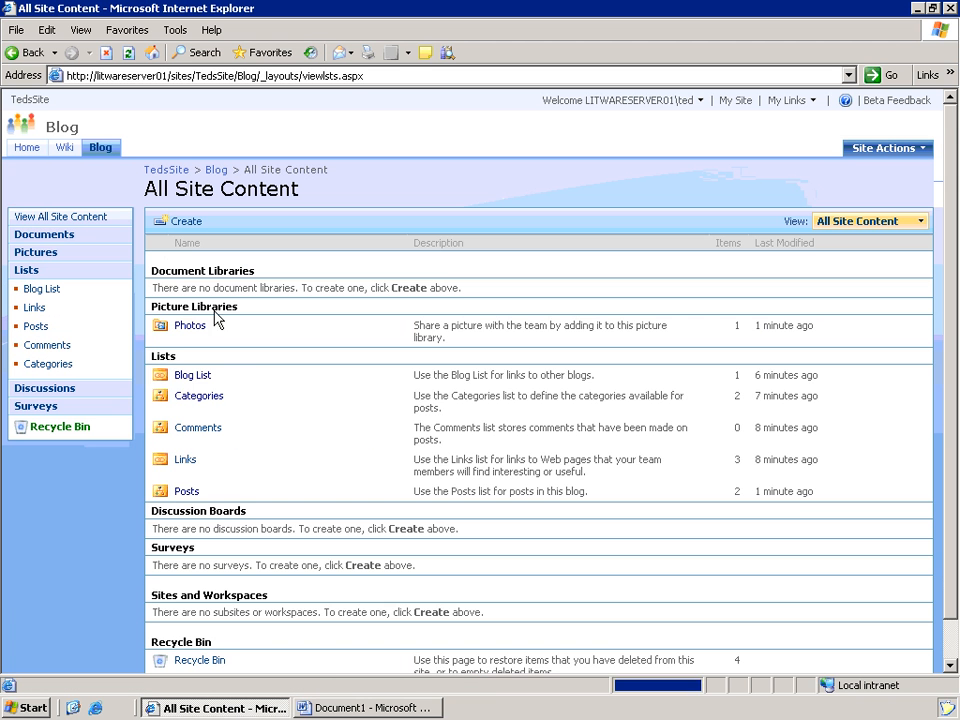
left_click(197, 494)
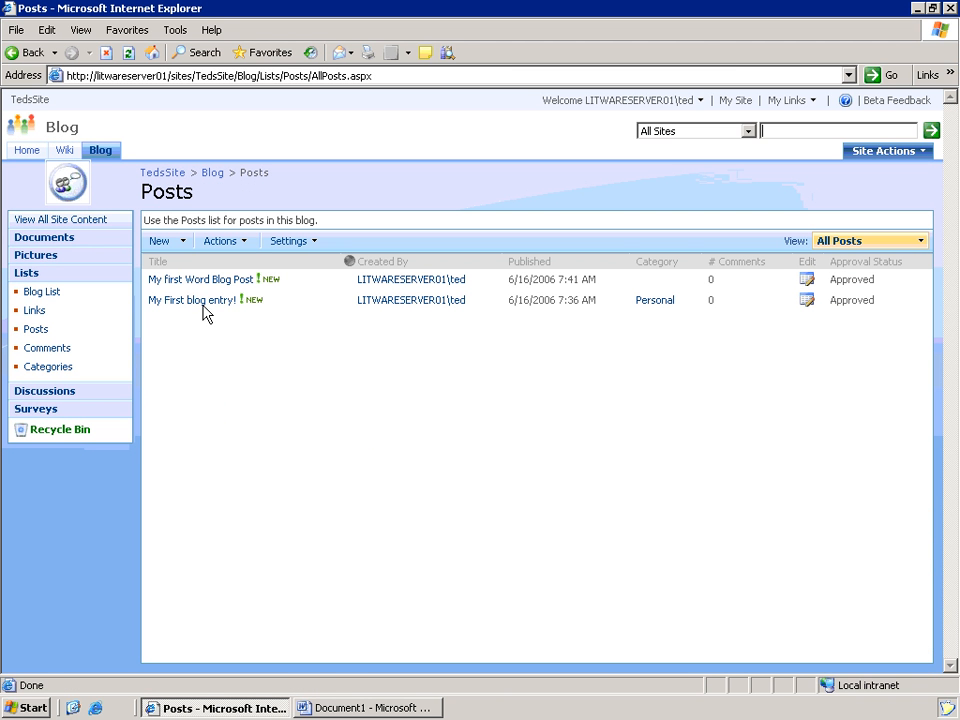
mouse_move(204, 311)
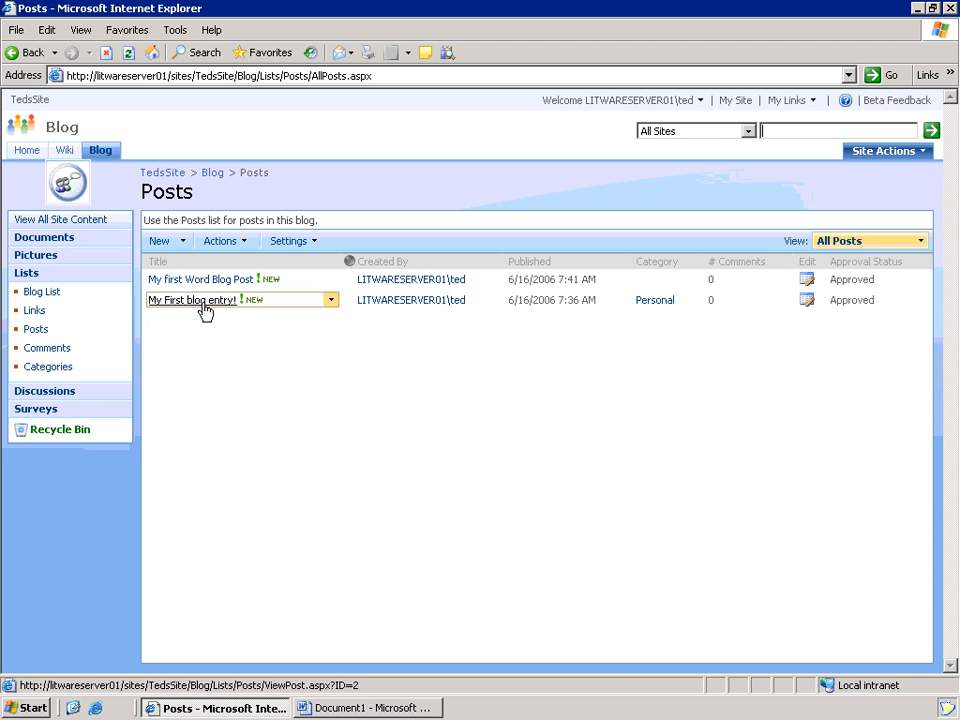
mouse_move(205, 289)
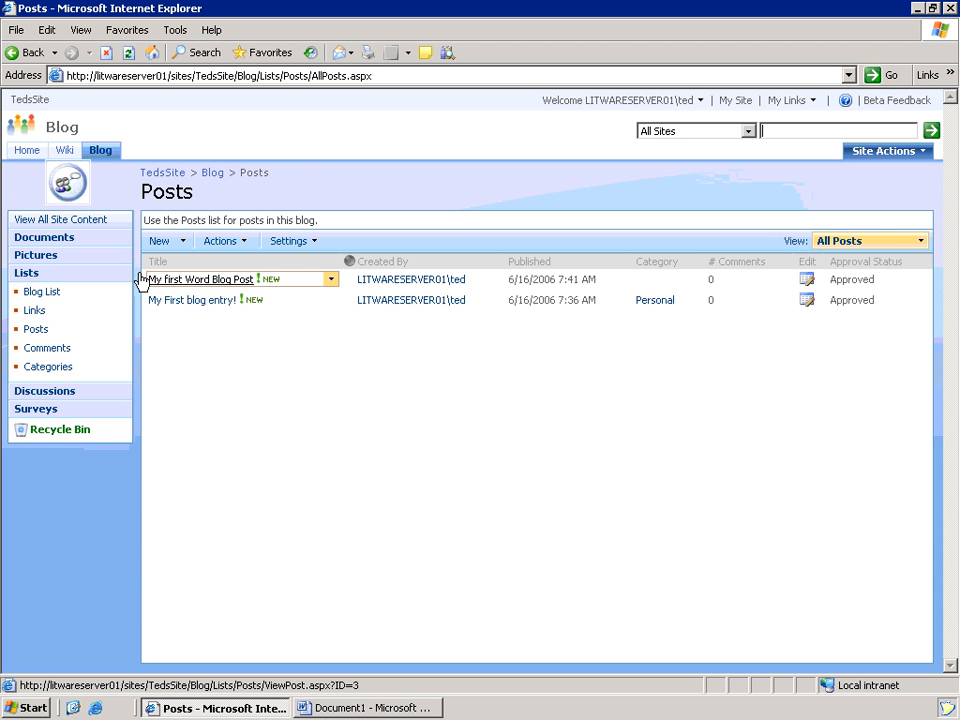
left_click(70, 219)
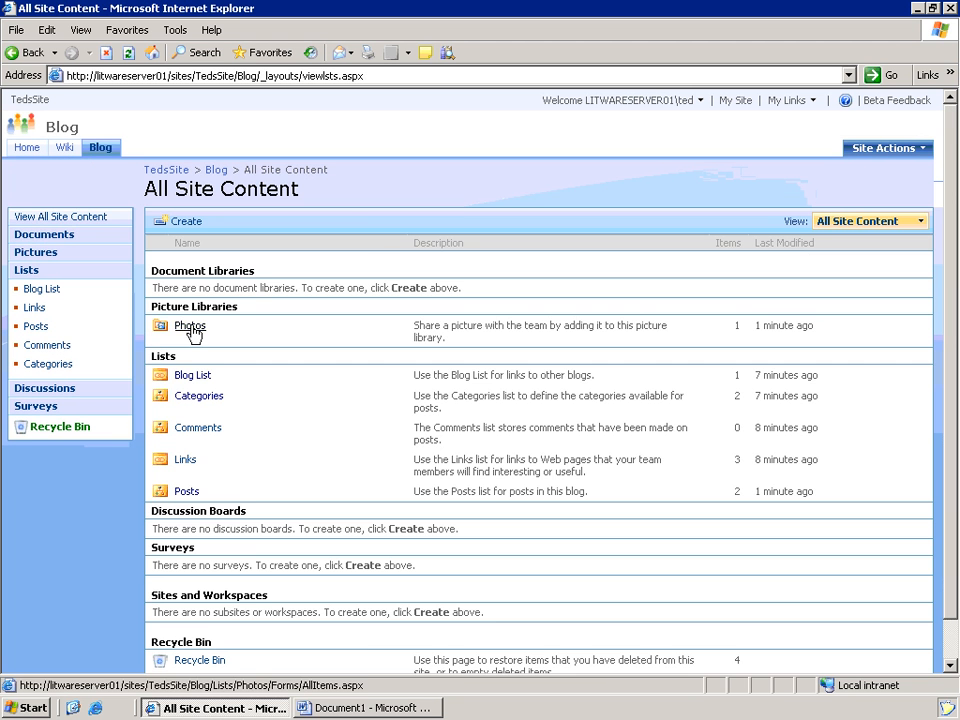
- View the uploaded Paint screenshot in the Photos picture library, then go to the TedsSite home page
left_click(191, 328)
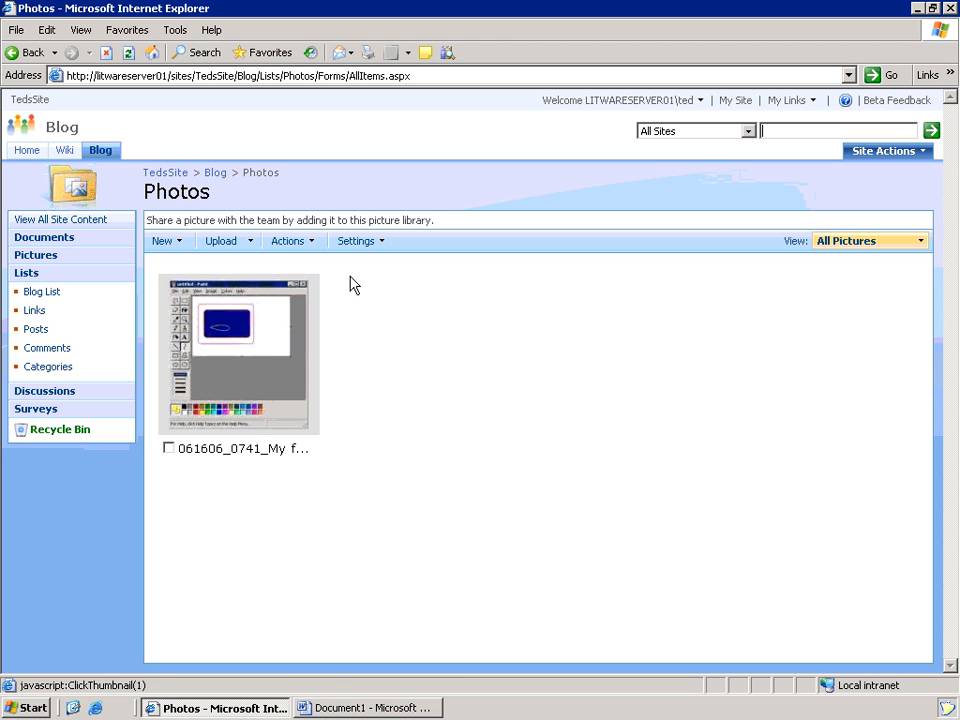
left_click(922, 242)
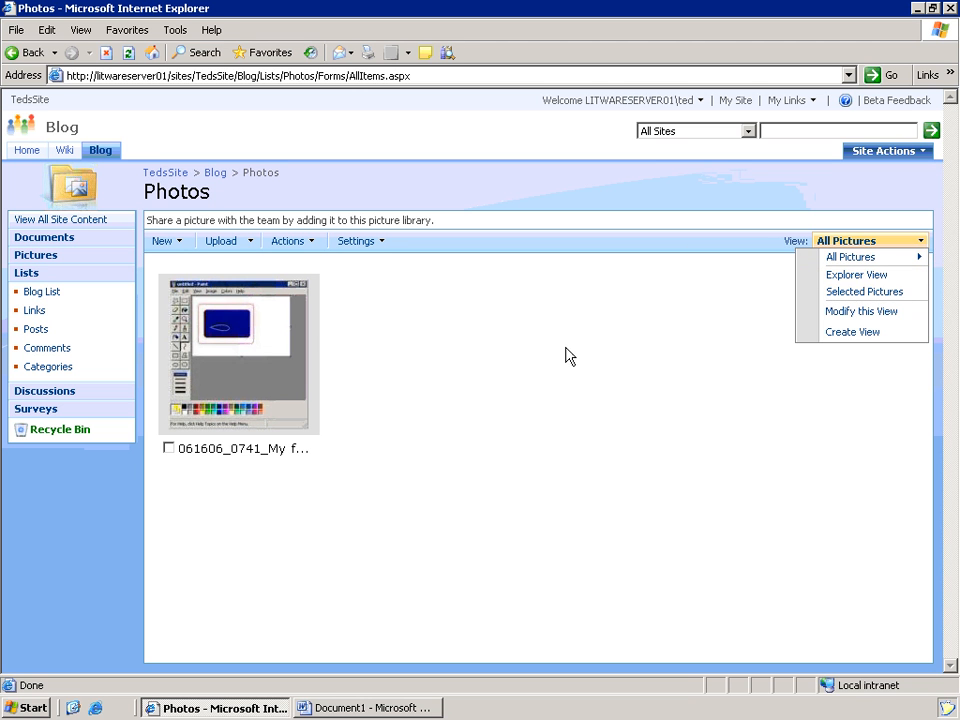
left_click(493, 355)
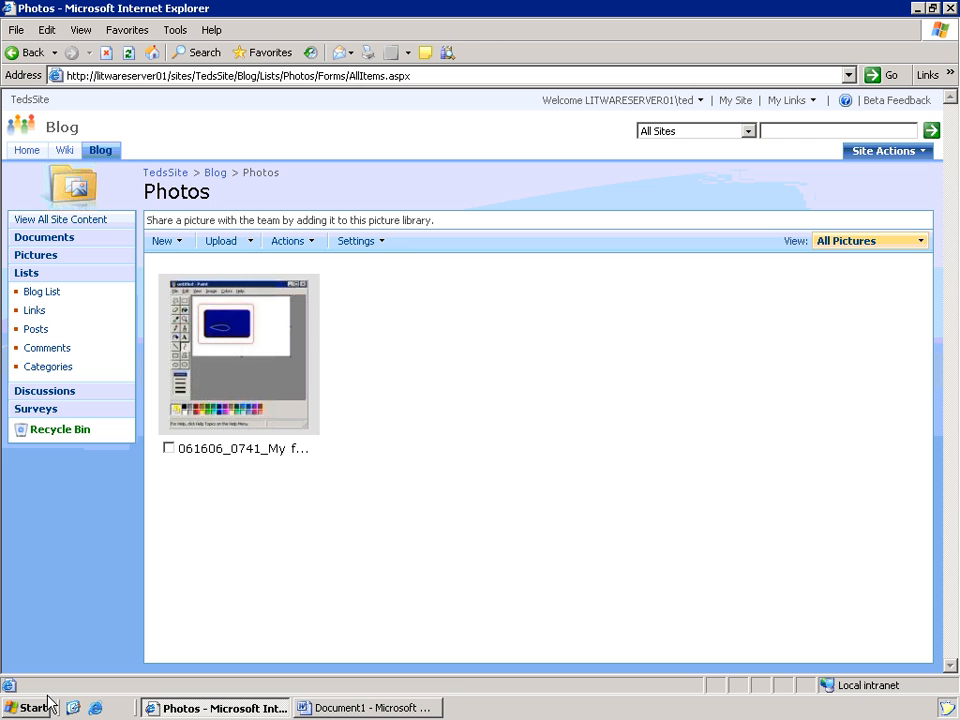
left_click(17, 152)
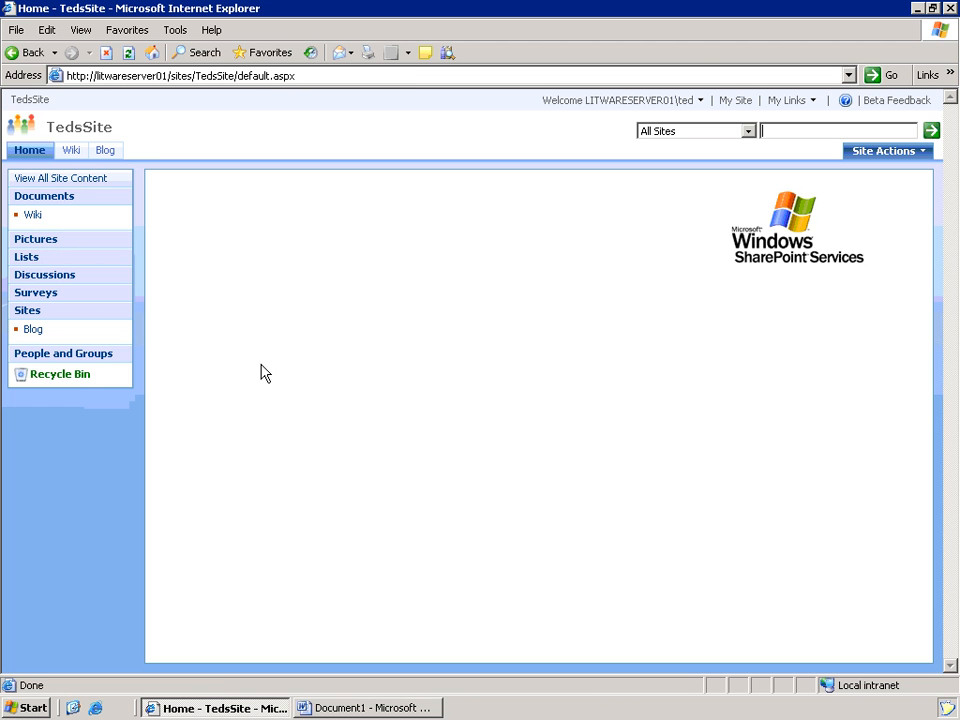
- Add NT AUTHORITY\authenticated users to the TedsSite Visitors [Read] group, then go back to TedsSite home
left_click(75, 356)
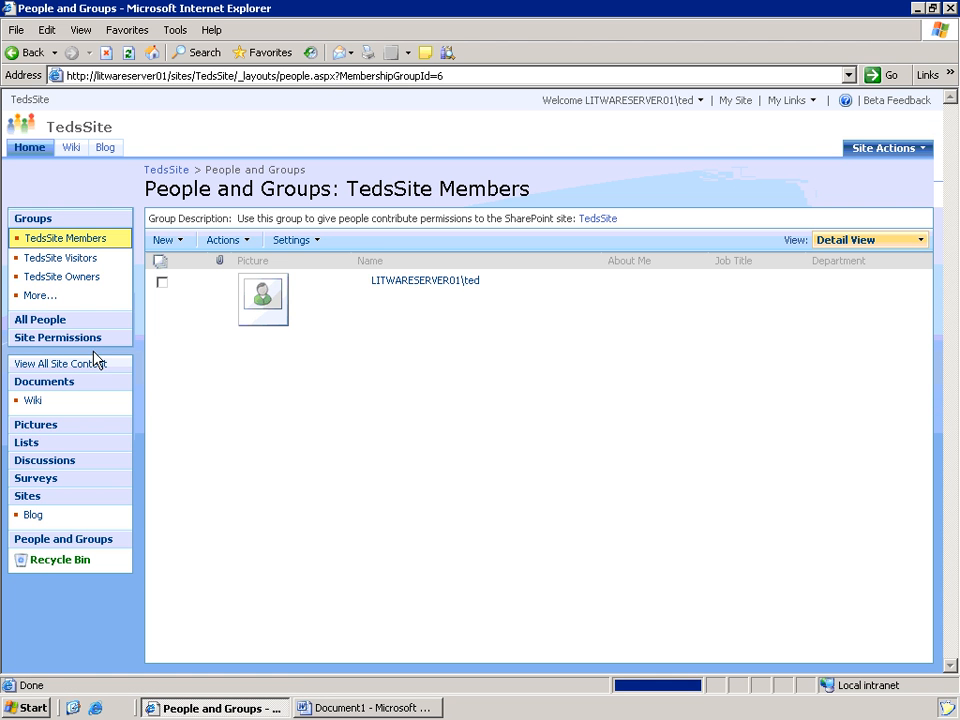
left_click(163, 240)
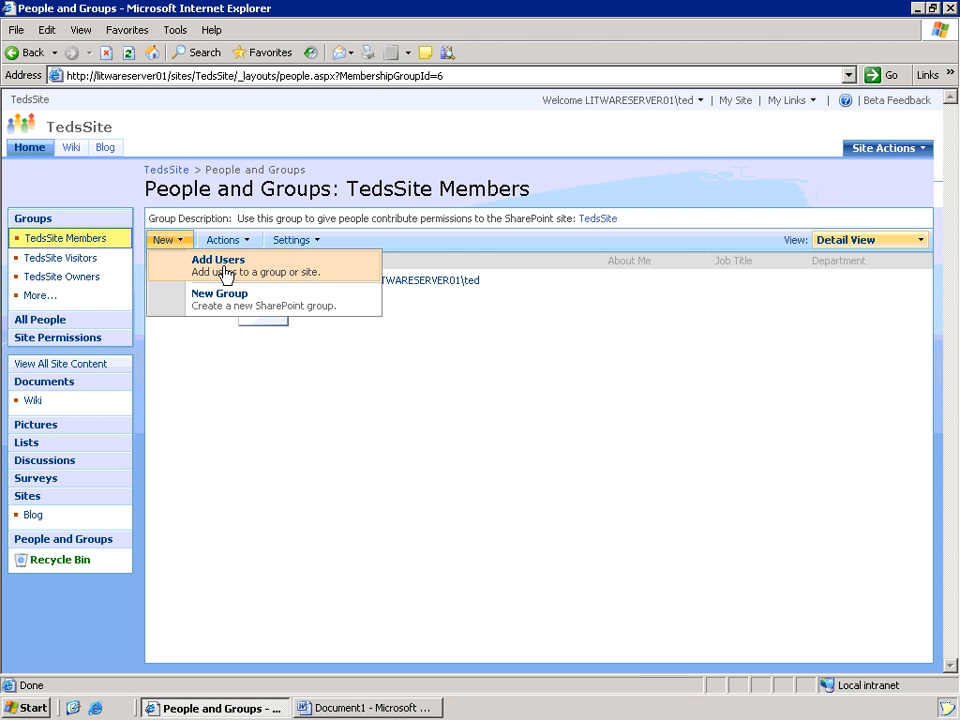
left_click(227, 272)
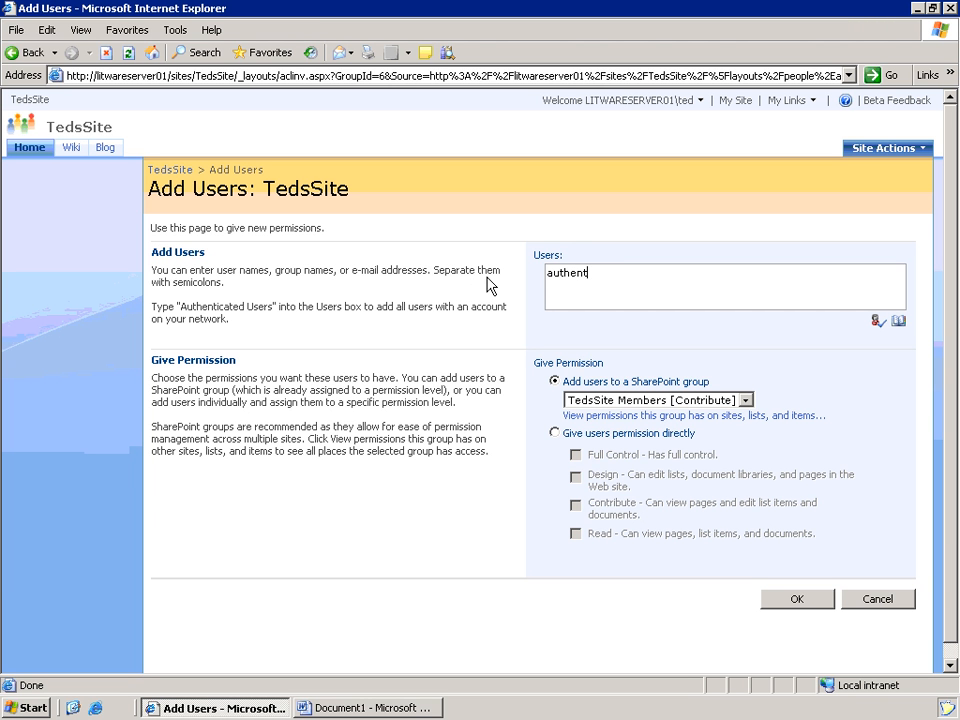
type("authenticated users")
left_click(875, 322)
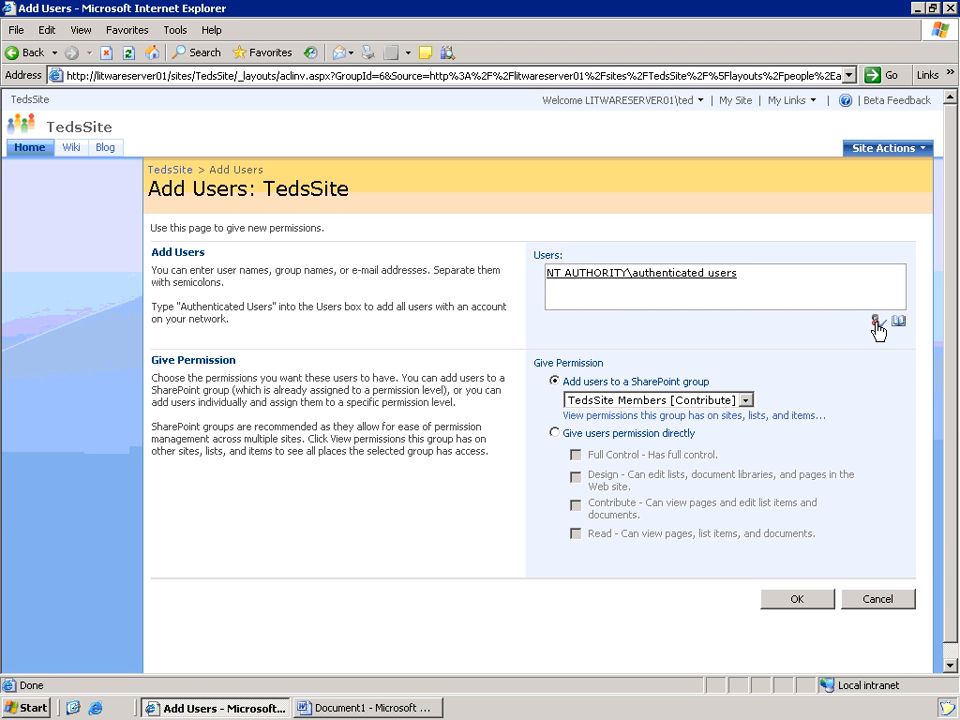
left_click(630, 401)
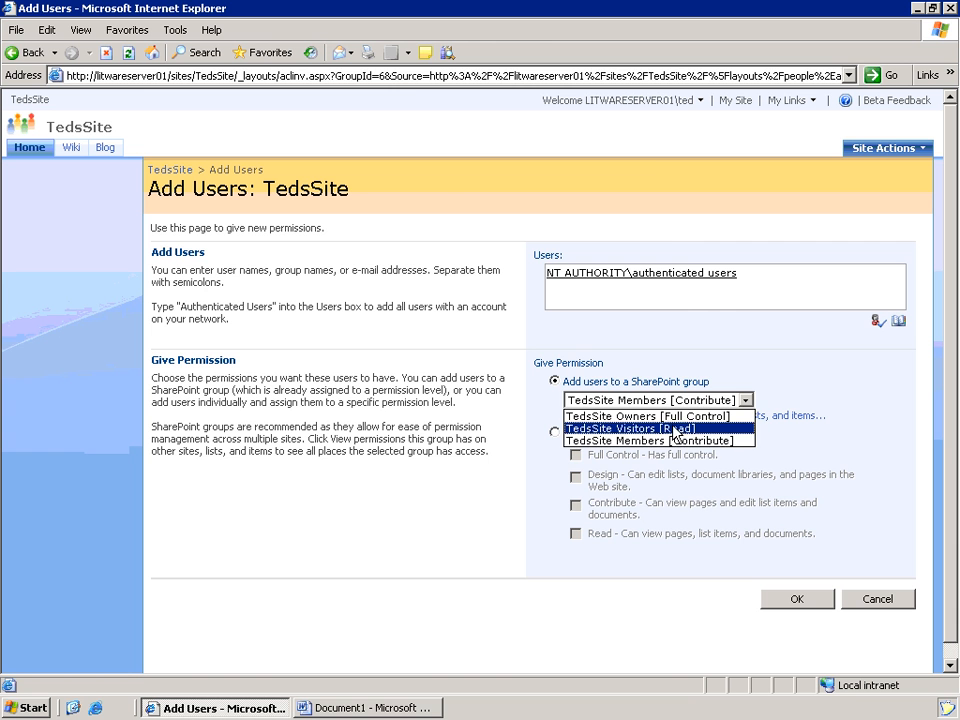
left_click(676, 428)
left_click(803, 605)
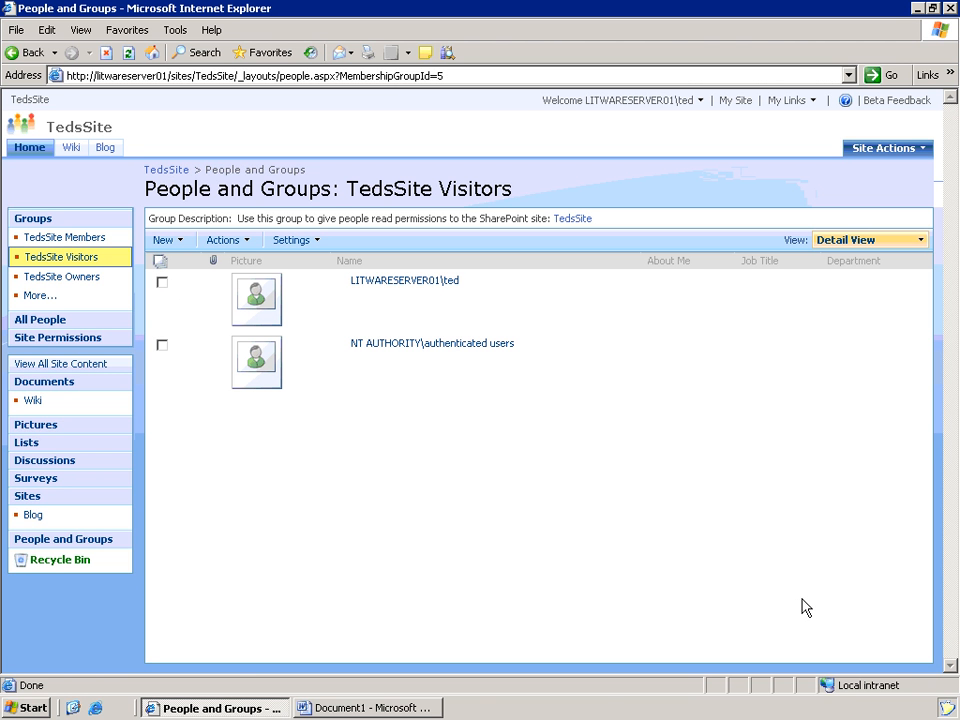
left_click(33, 147)
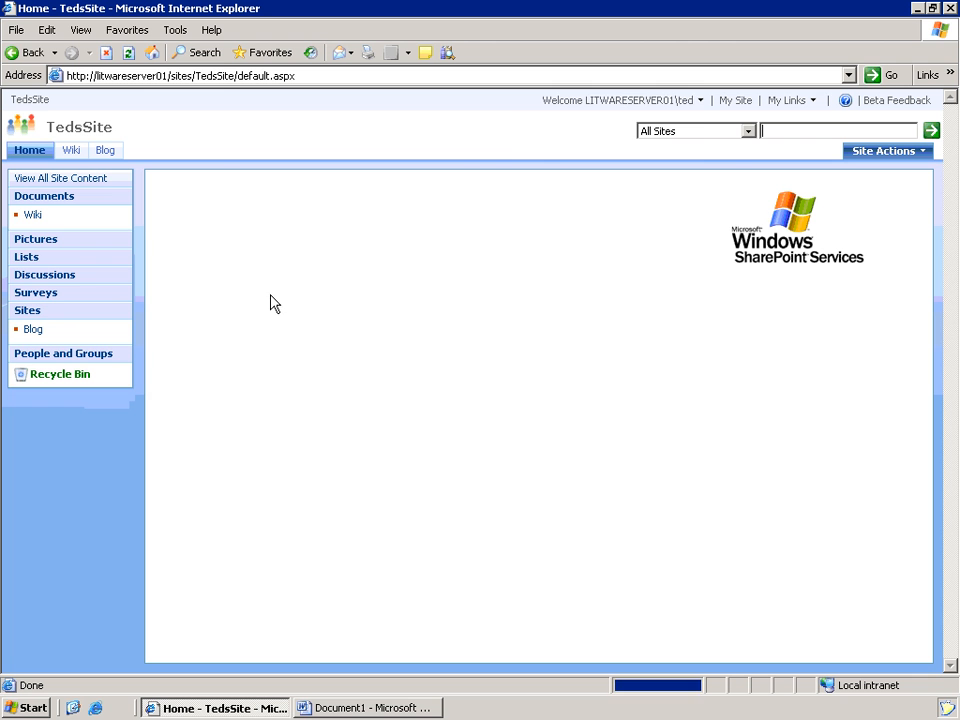
- Sign out of TedsSite, closing the browser and the blank Word document
left_click(703, 101)
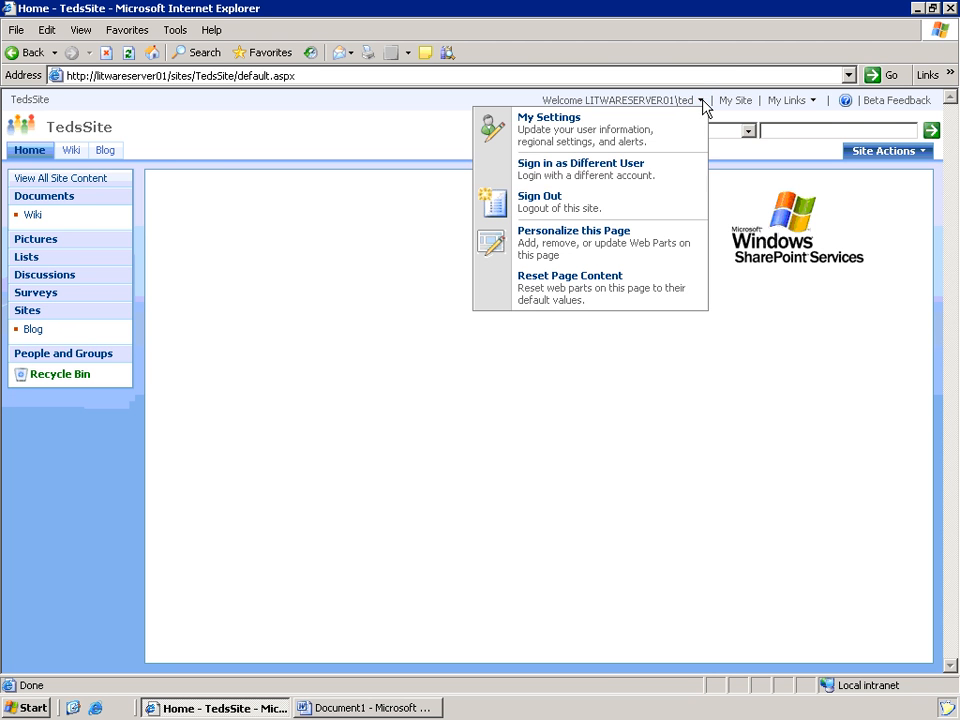
left_click(619, 213)
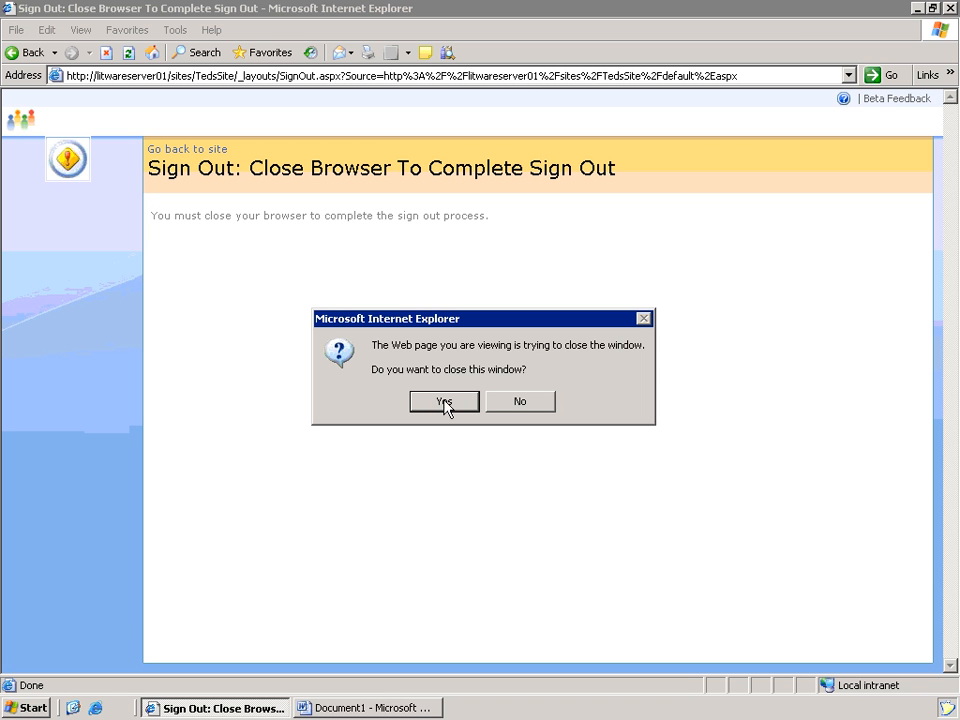
left_click(444, 402)
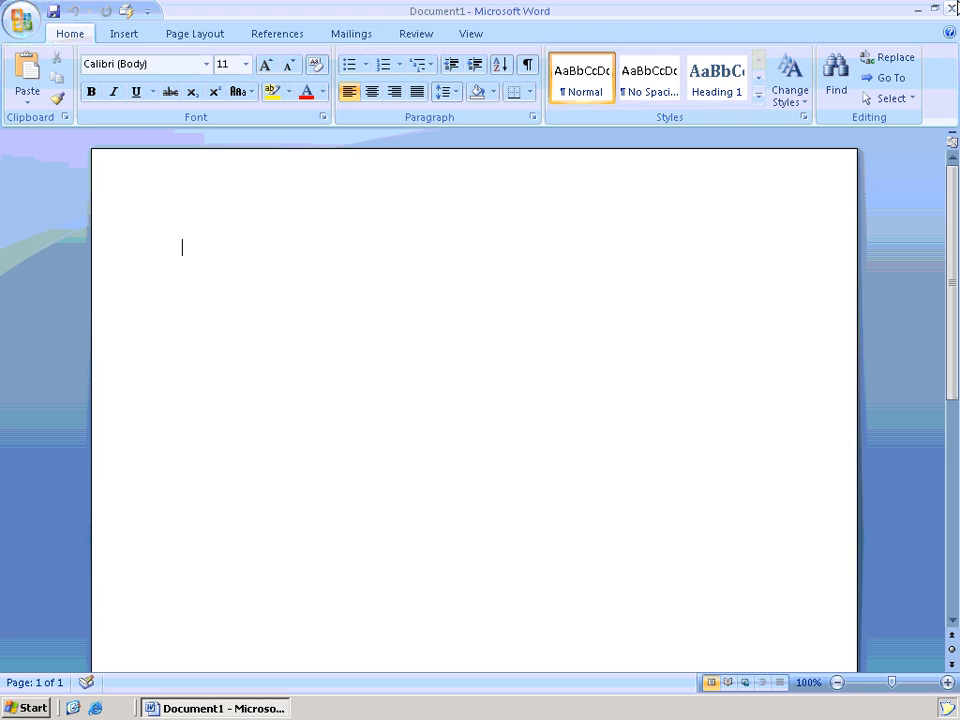
left_click(951, 7)
- Reopen the TedsSite address from Start > Run using the previously visited URL
left_click(30, 707)
left_click(249, 580)
type("ht")
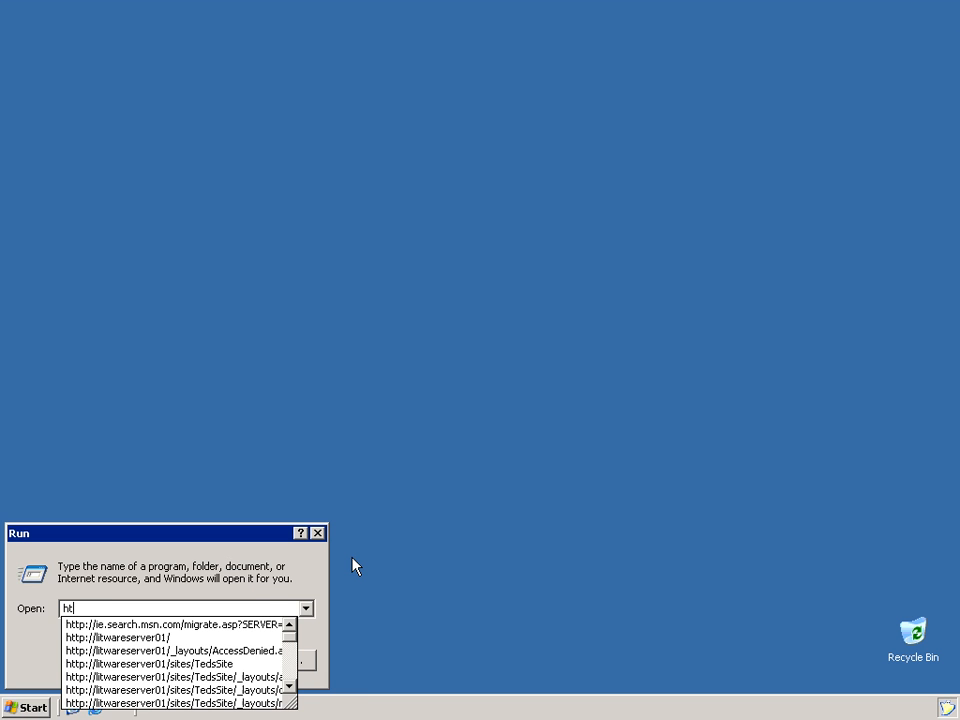
type("tp://lit")
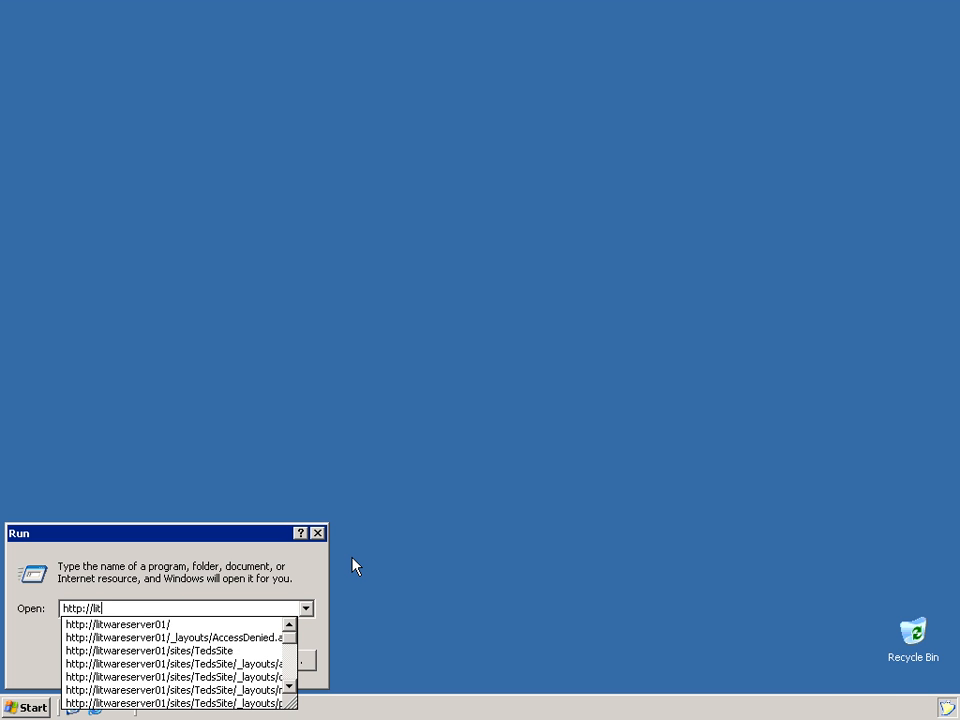
key("Down")
key("Down")
key("Down")
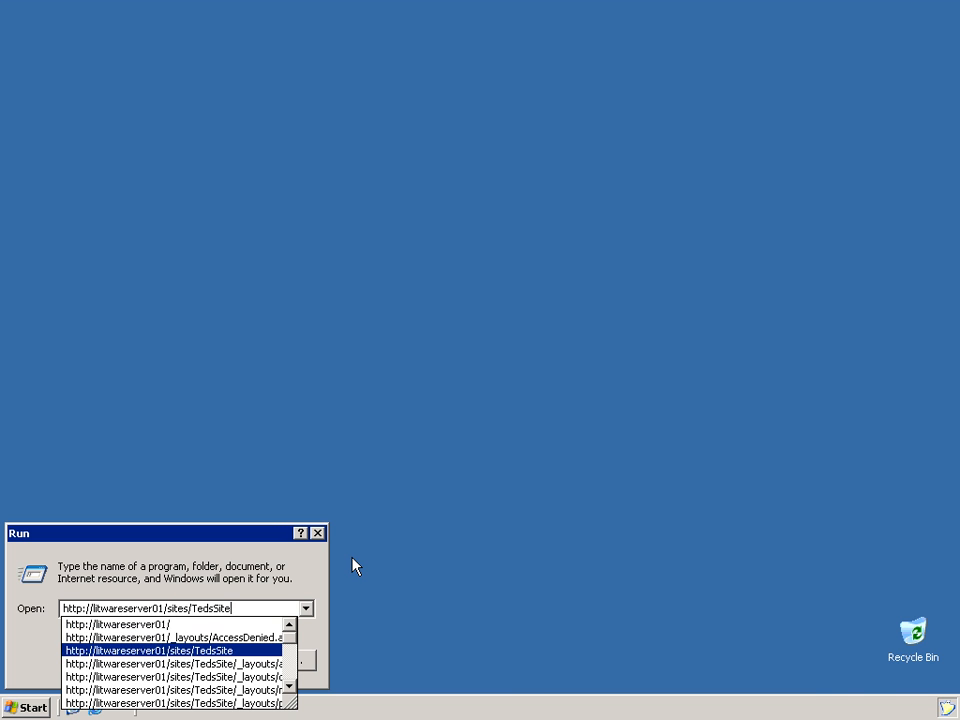
key("Return")
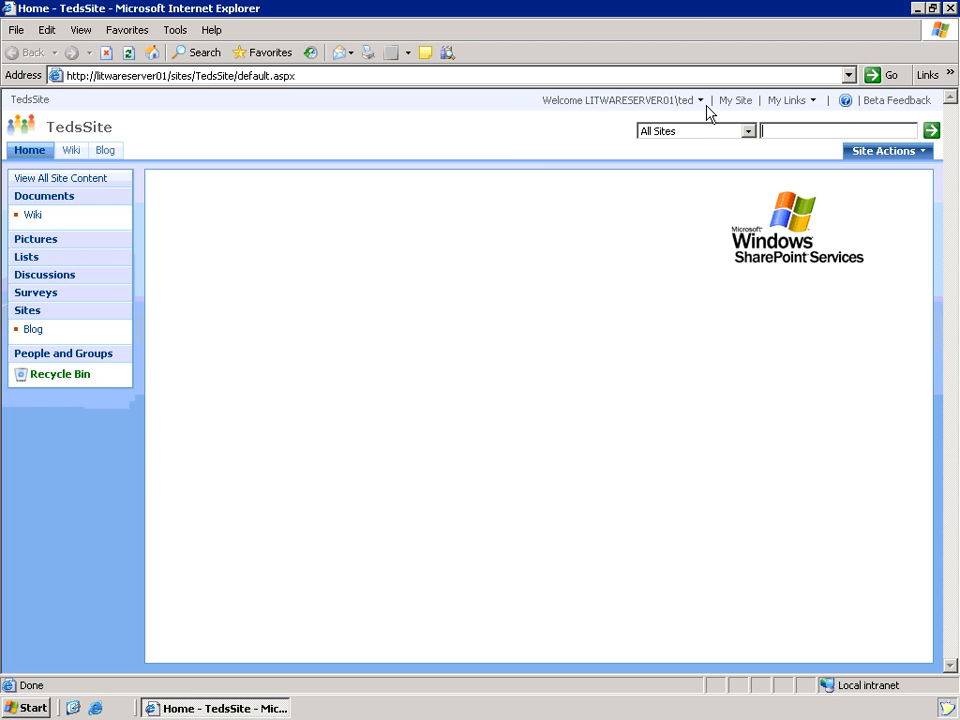
- Sign in as a different user, entering that account's user name and password
left_click(702, 103)
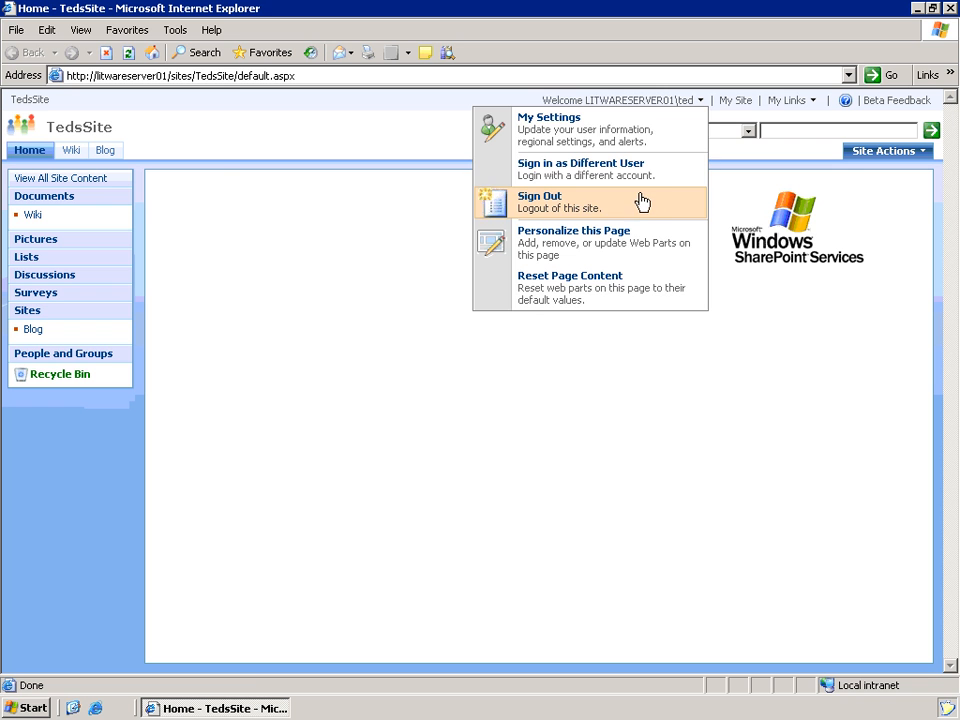
left_click(643, 176)
type("Bob")
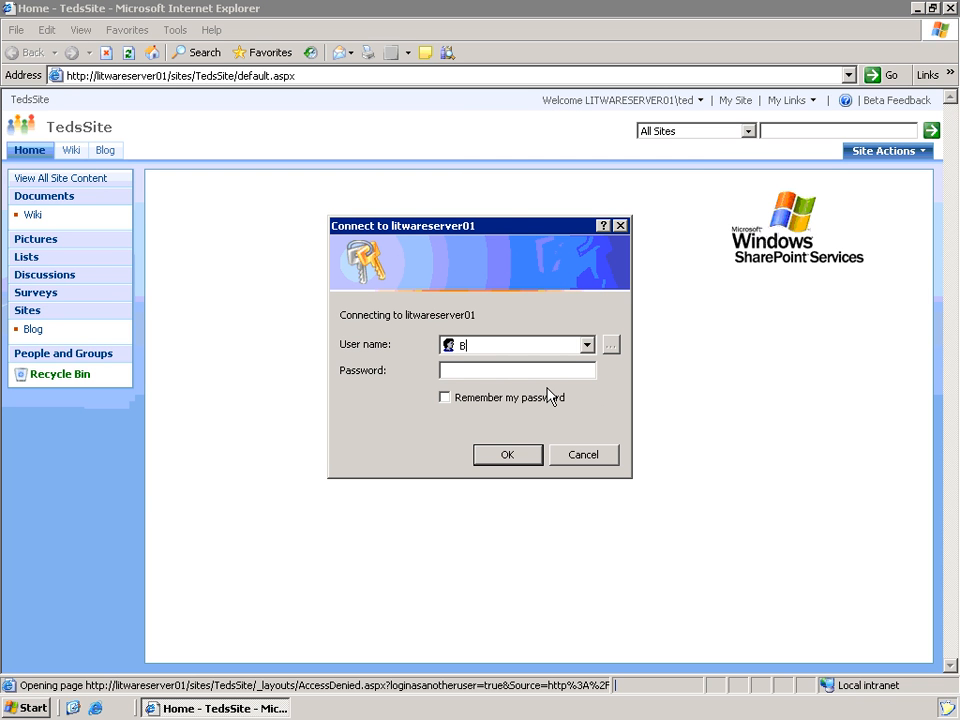
key("Tab")
type("**********")
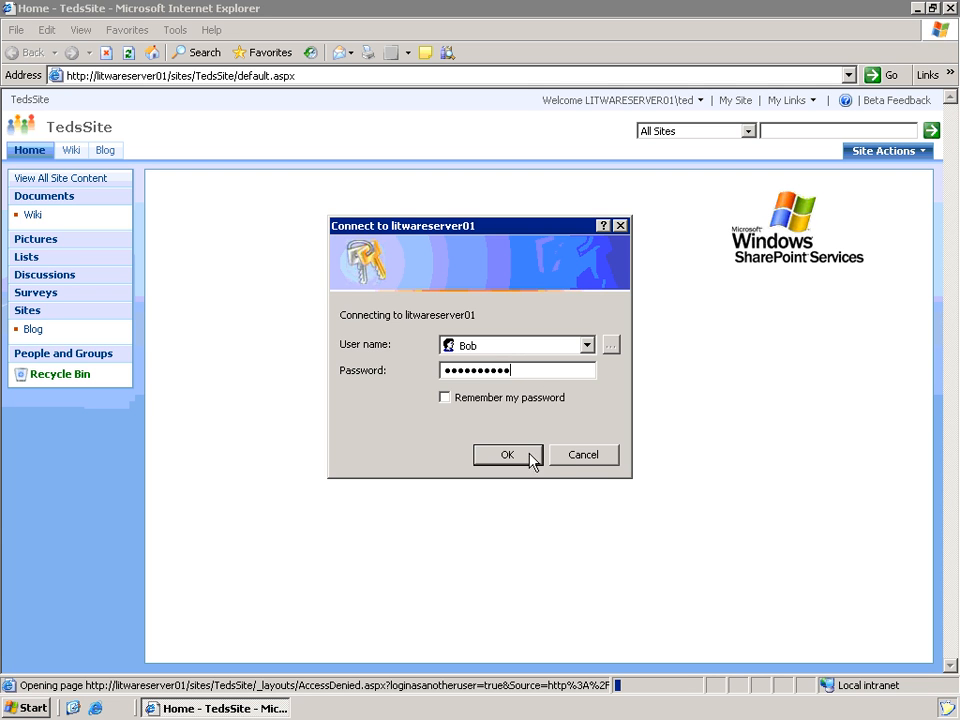
left_click(507, 455)
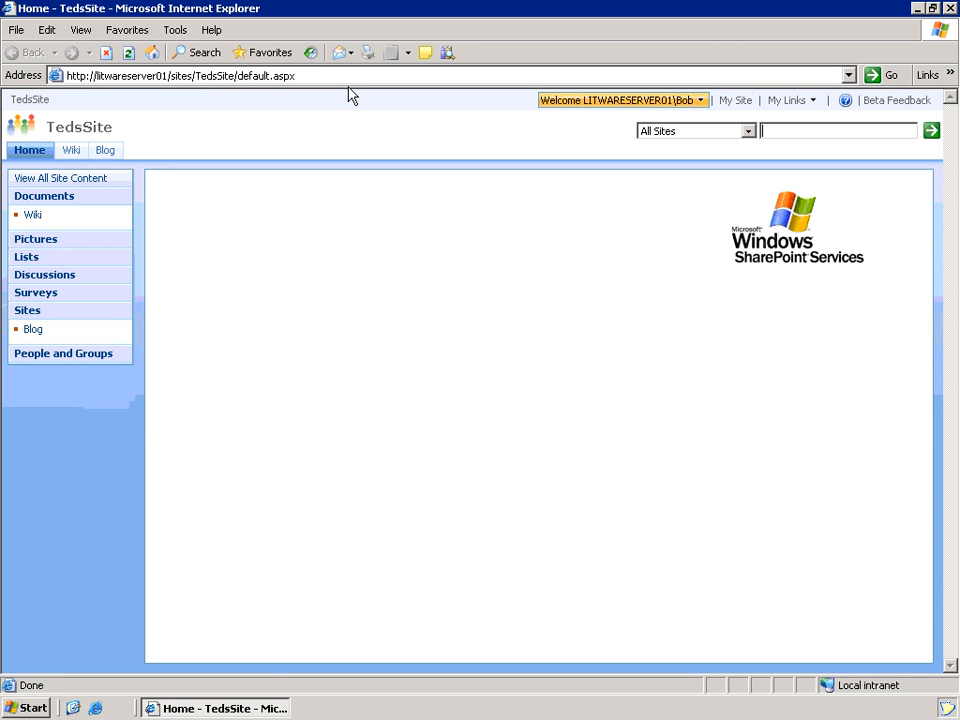
- Browse the wiki home page and its version history, then open the WSS wiki page
left_click(71, 150)
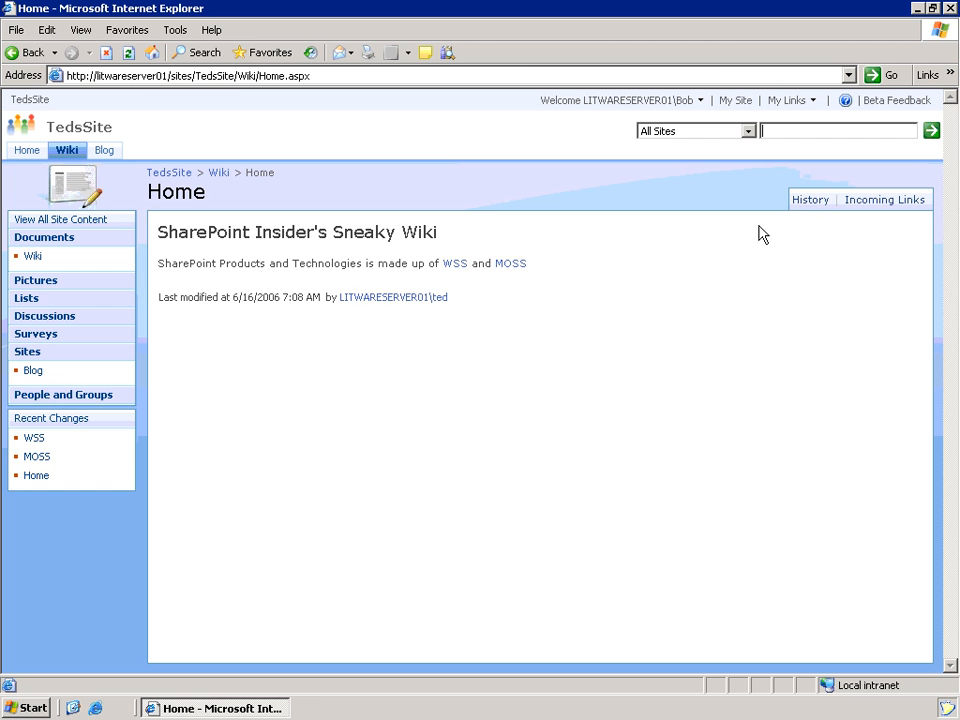
left_click(810, 201)
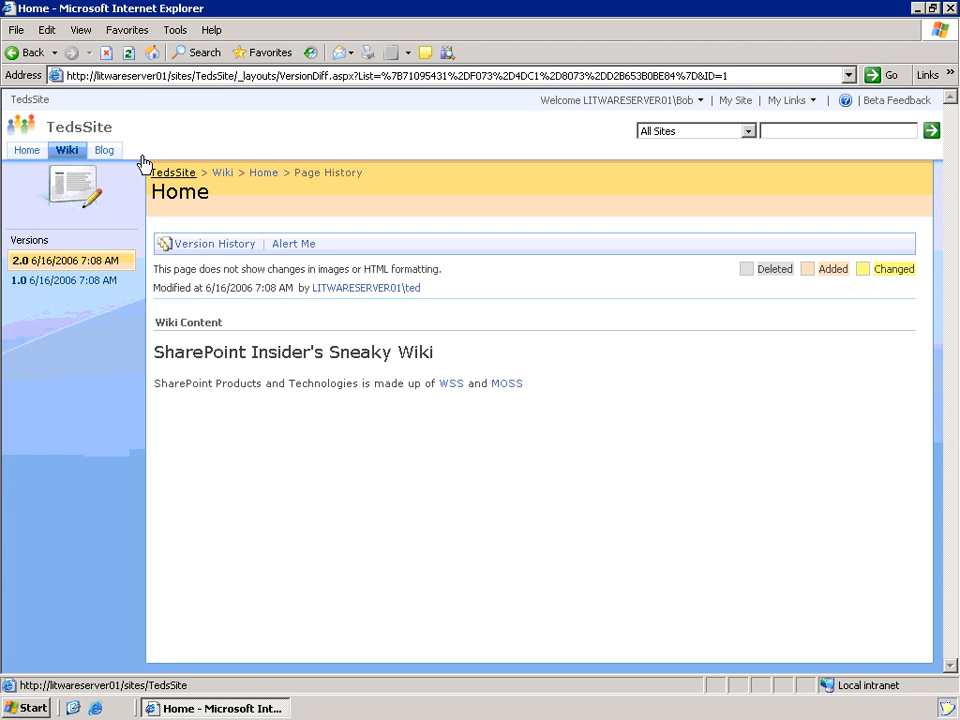
left_click(66, 150)
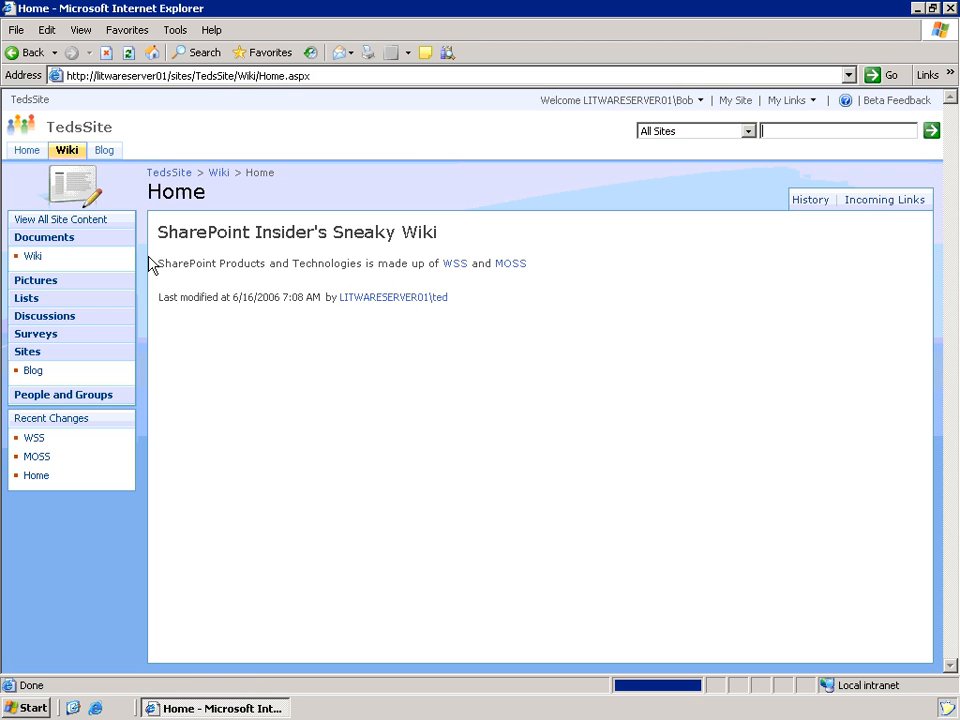
left_click(457, 265)
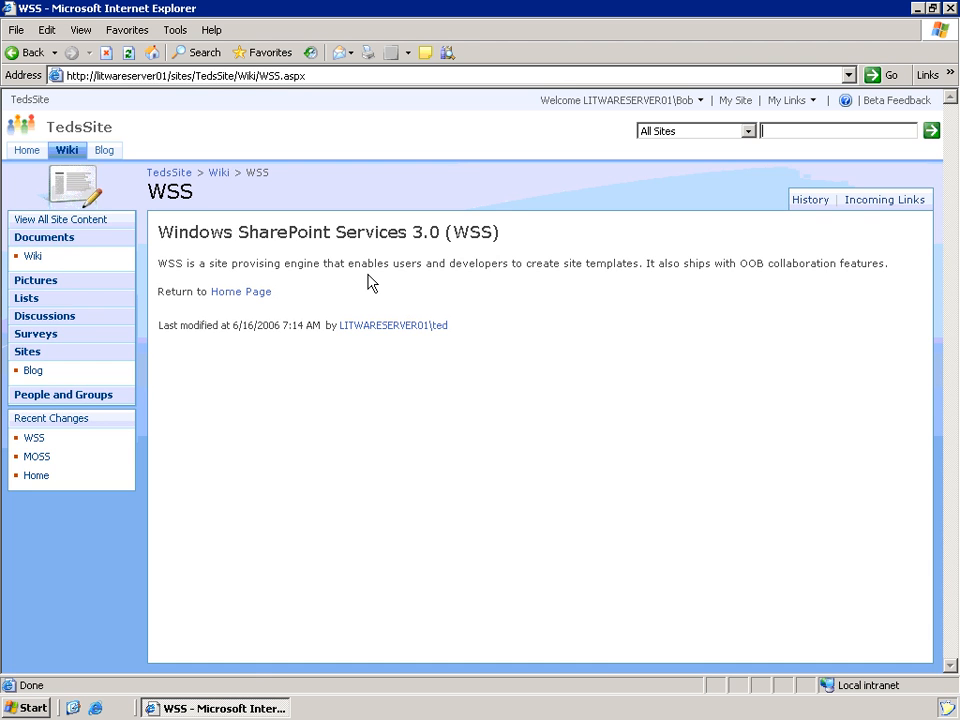
- Open the Blog and scroll to read 'My first Word Blog Post' with its screenshot
left_click(103, 151)
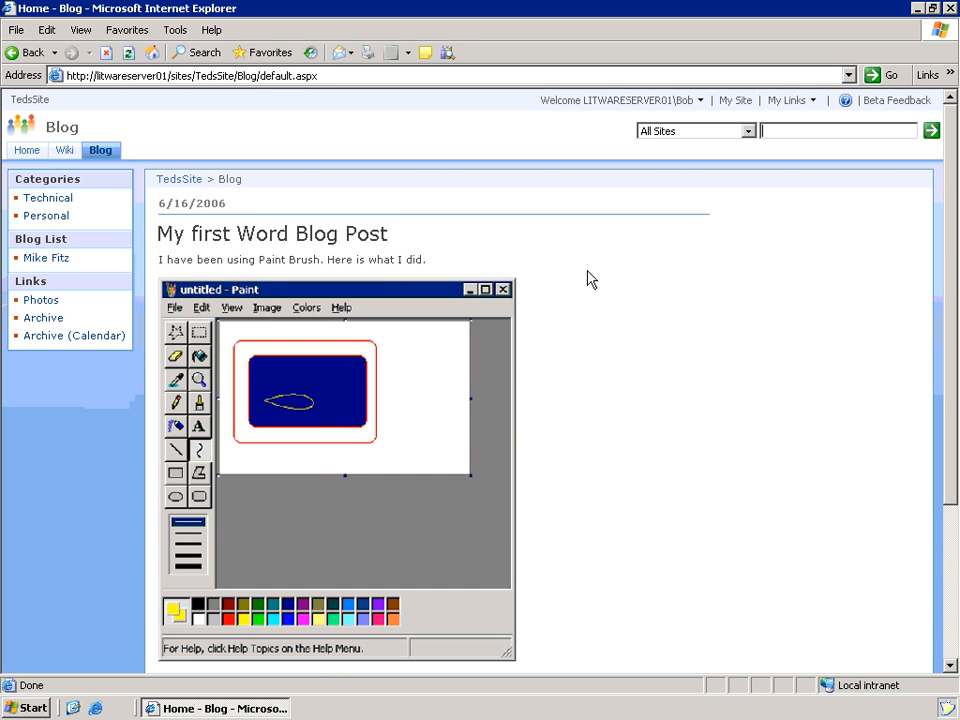
scroll(242, 242, "down", 3)
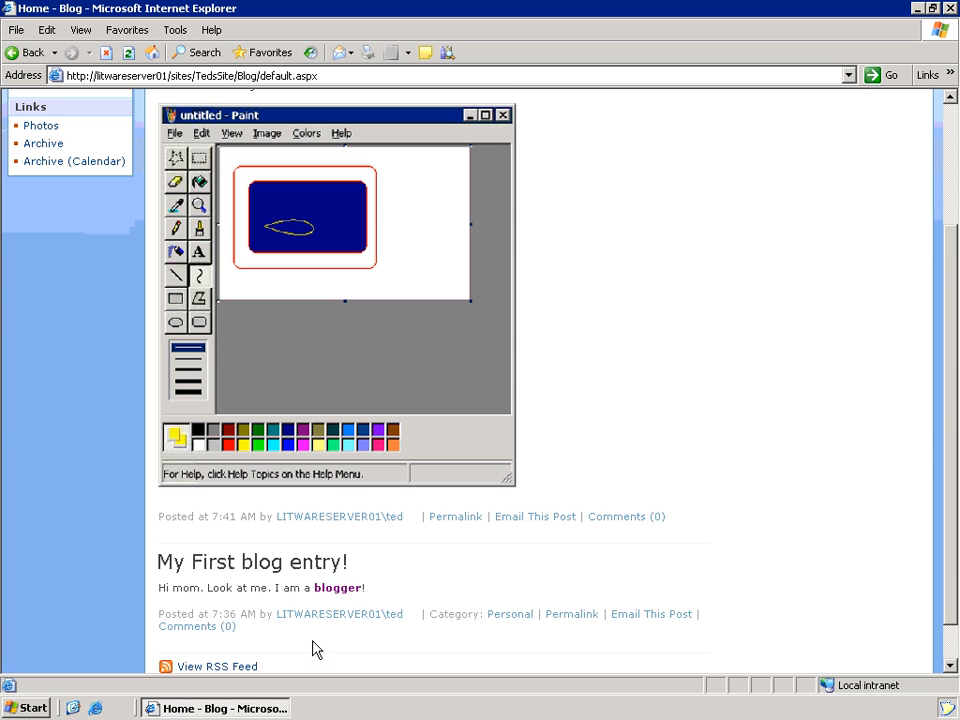
scroll(396, 450, "down", 1)
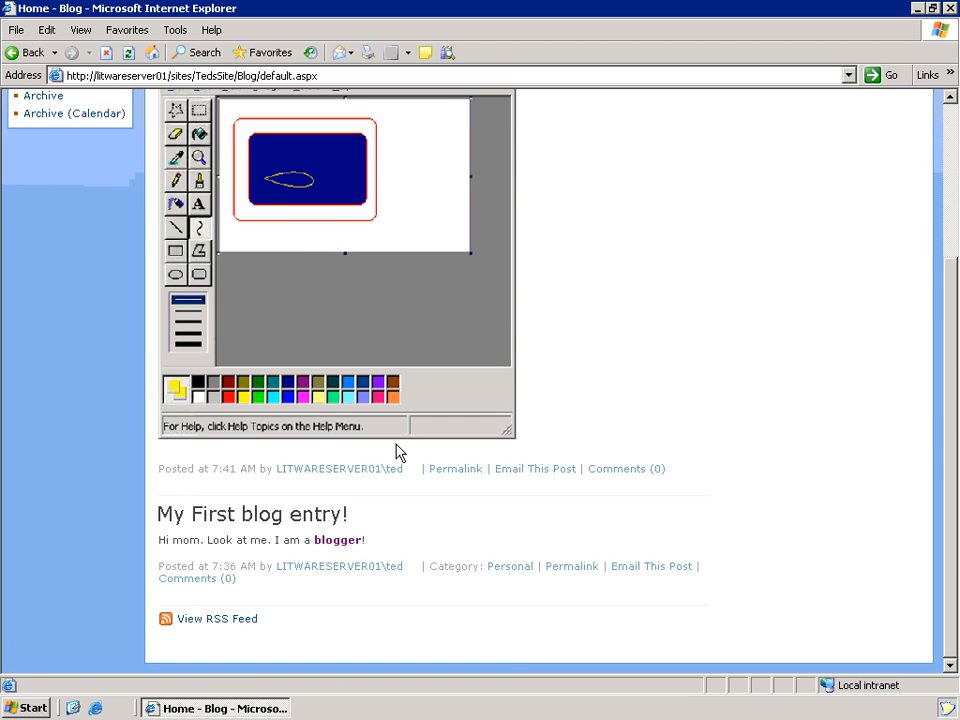
scroll(360, 355, "up", 4)
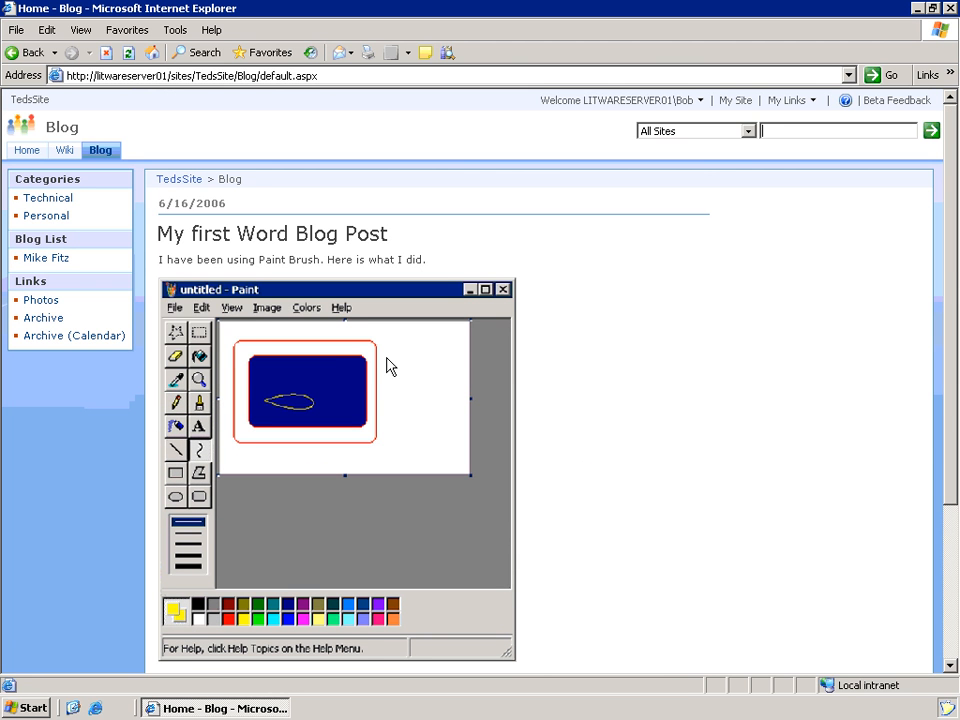
mouse_move(415, 376)
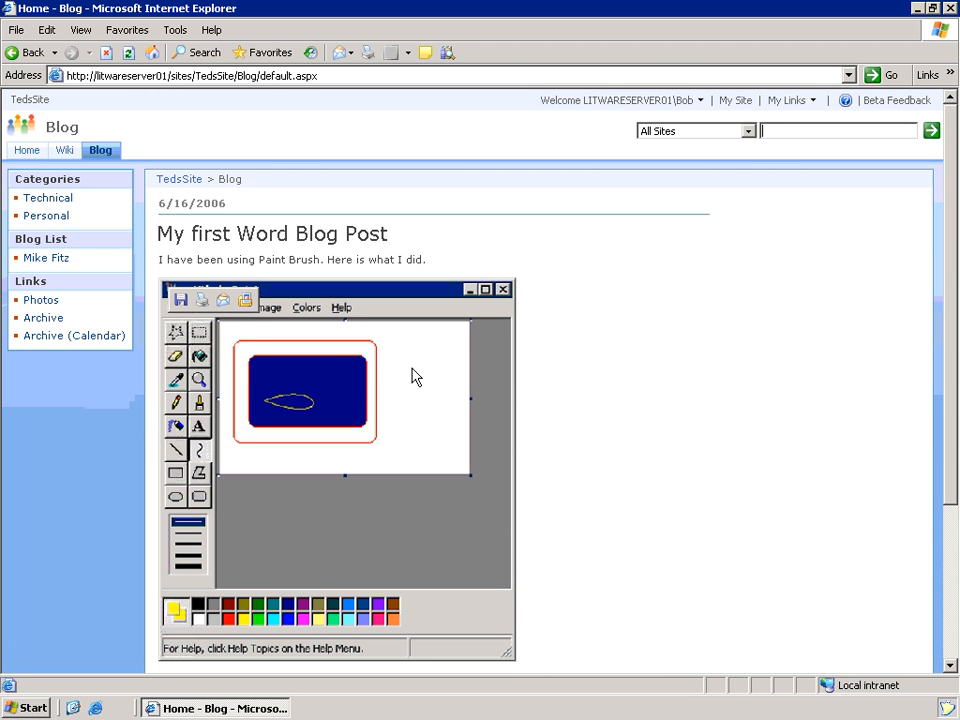